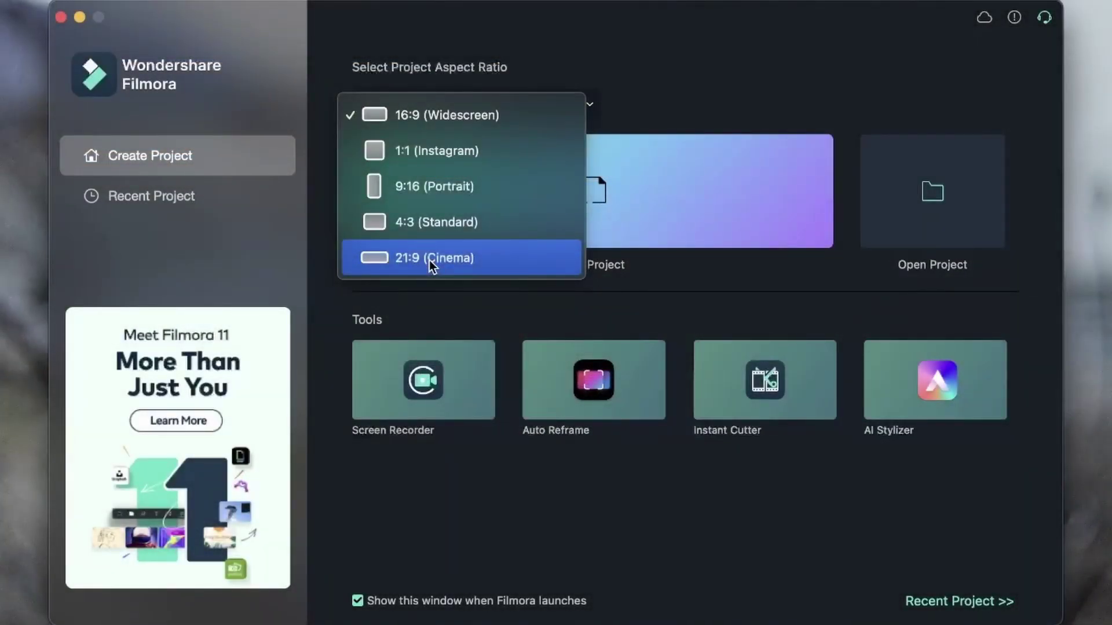
# Step: Set the project aspect ratio to 16:9 (Widescreen)
pyautogui.click(412, 117)
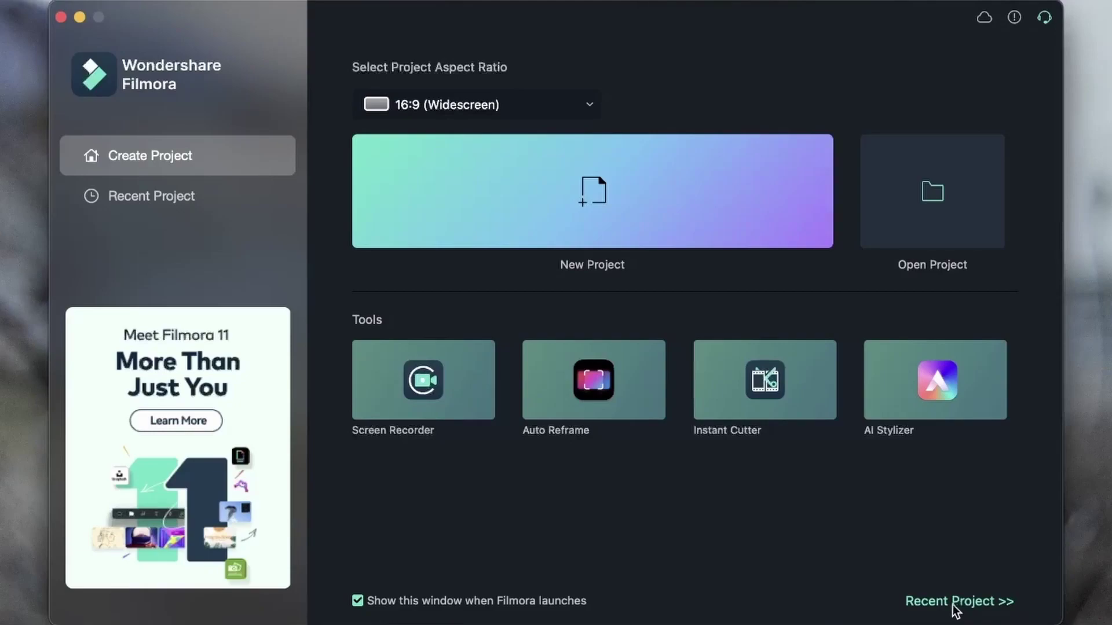
# Step: Look through the recent projects, checking both the cloud and the local project lists
pyautogui.click(148, 210)
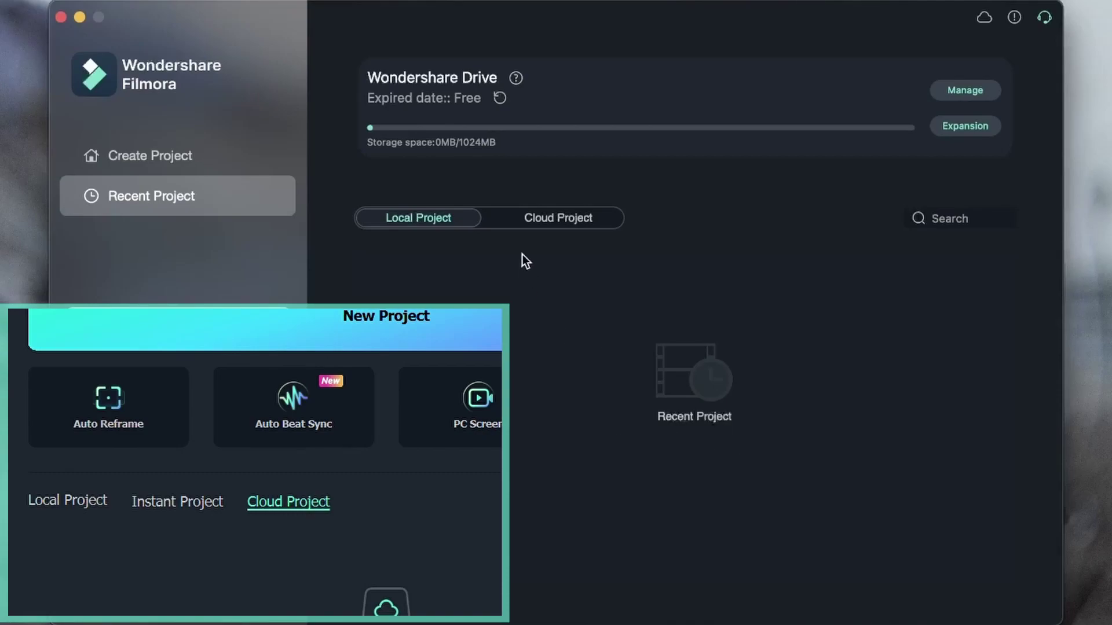
pyautogui.click(535, 218)
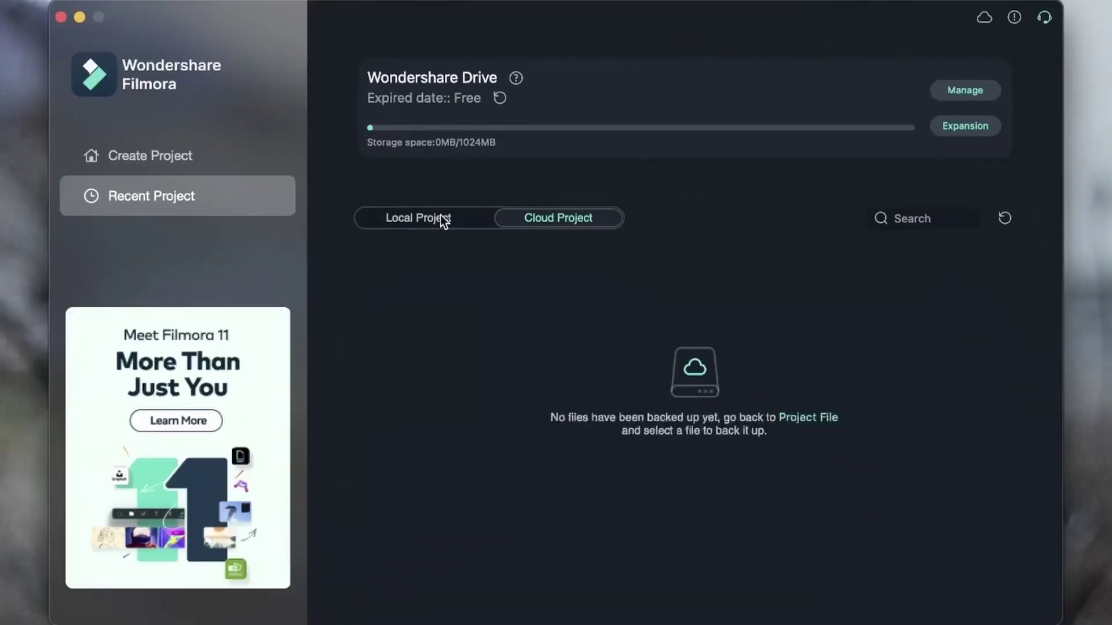
pyautogui.click(139, 455)
pyautogui.click(377, 455)
pyautogui.click(399, 209)
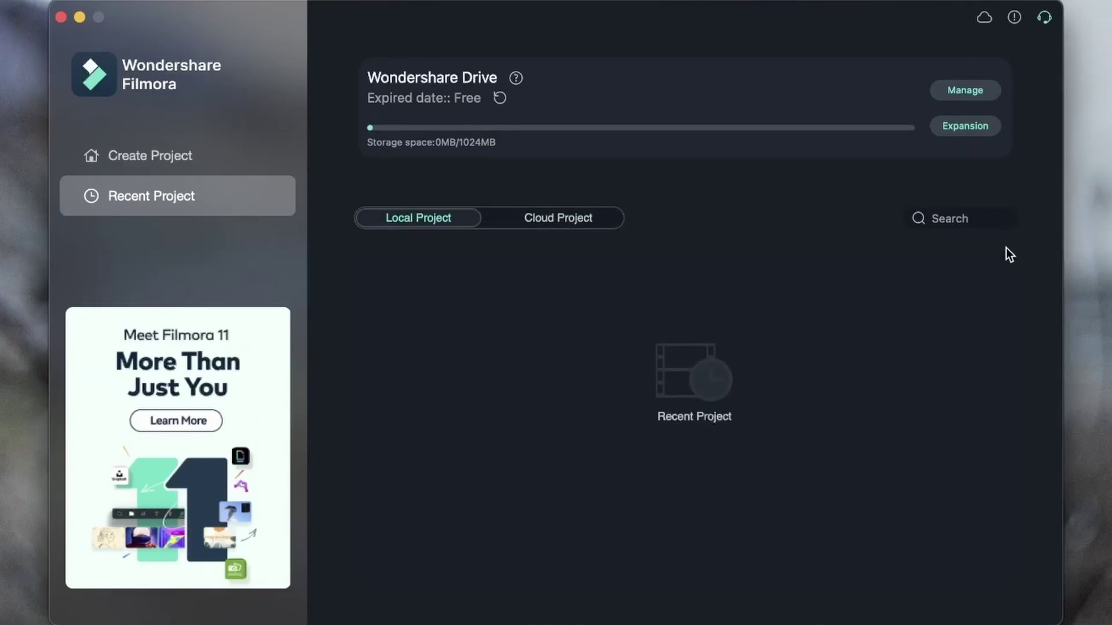
# Step: Create a new widescreen project and place the Blue and Black sample colors one after another on video track 1
pyautogui.click(142, 169)
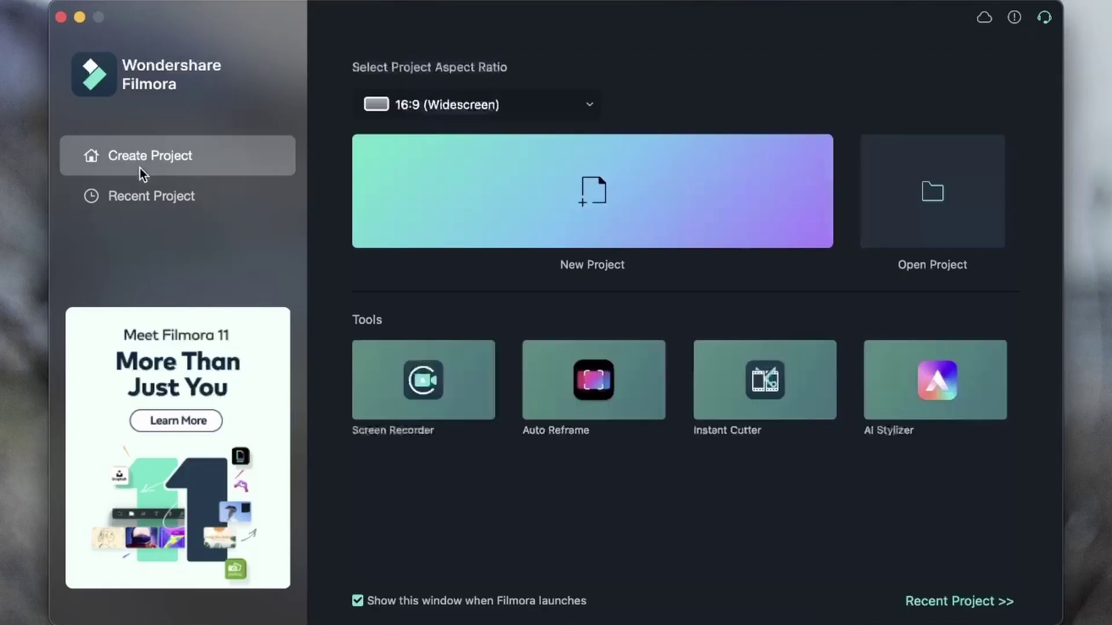
pyautogui.click(654, 209)
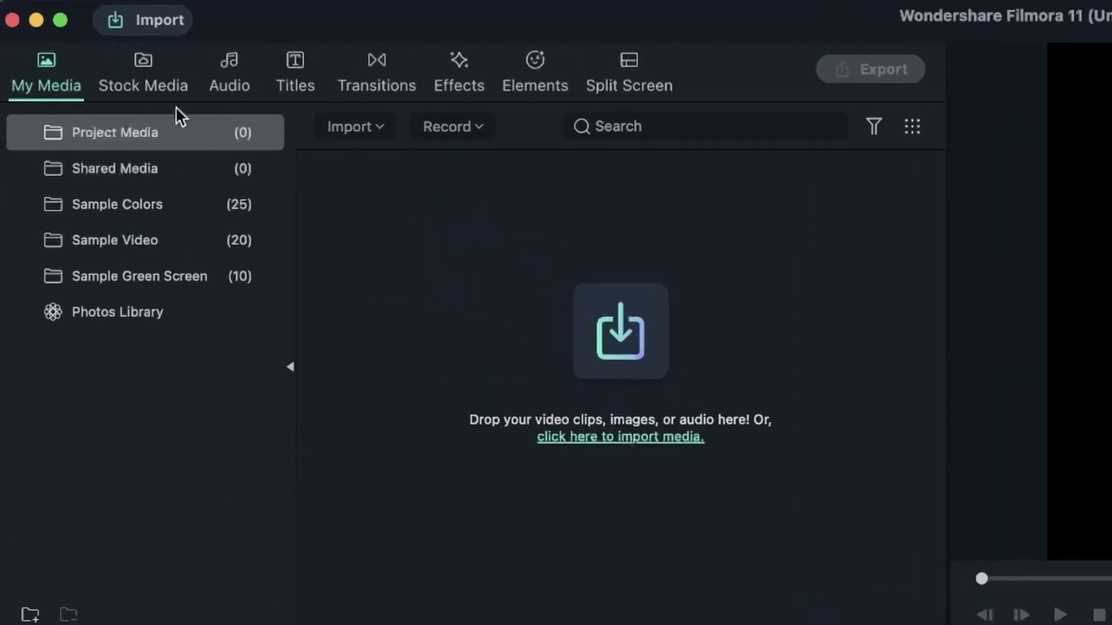
pyautogui.click(110, 200)
pyautogui.moveTo(688, 198); pyautogui.dragTo(138, 624)
pyautogui.moveTo(74, 489); pyautogui.dragTo(70, 488)
pyautogui.moveTo(316, 145); pyautogui.dragTo(235, 518)
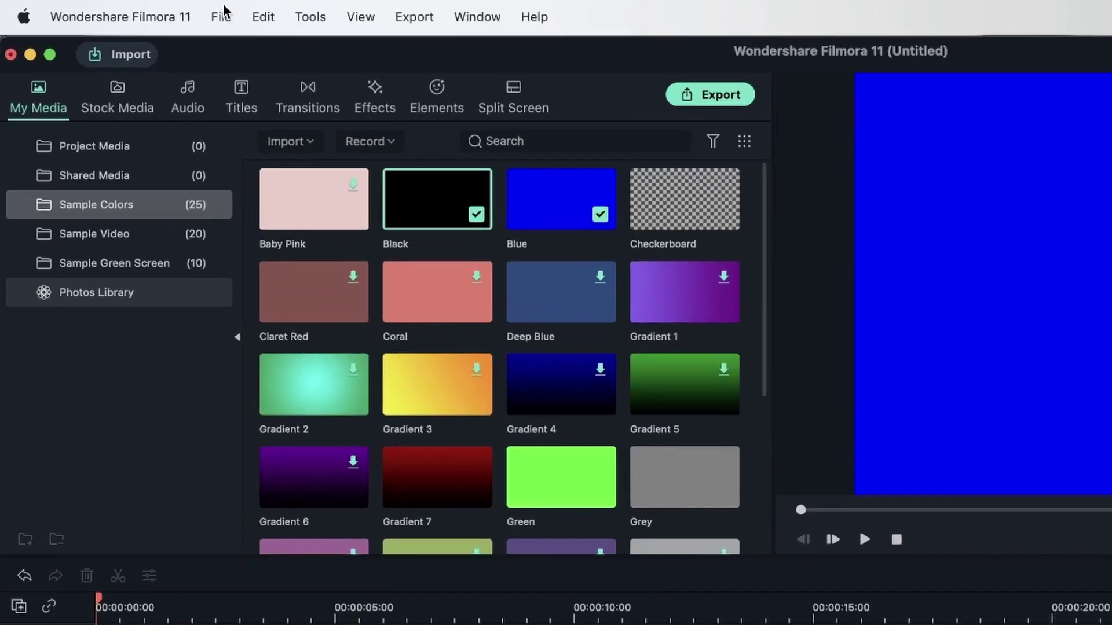
# Step: Save the project to the Desktop as "blue" and check the blue.wfp file there
pyautogui.click(147, 12)
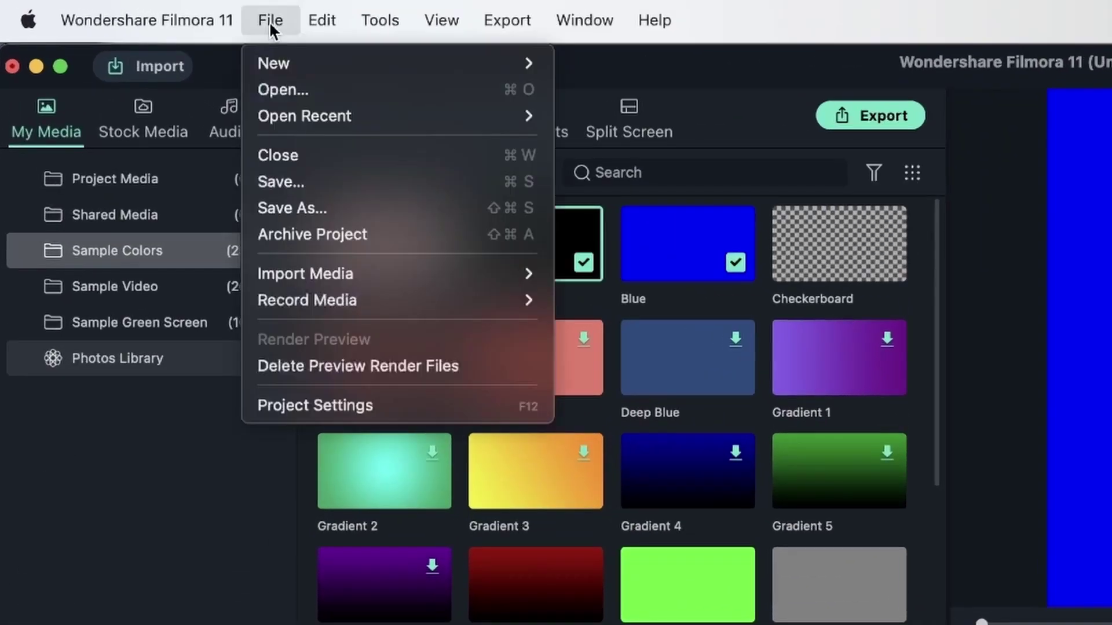
pyautogui.click(324, 214)
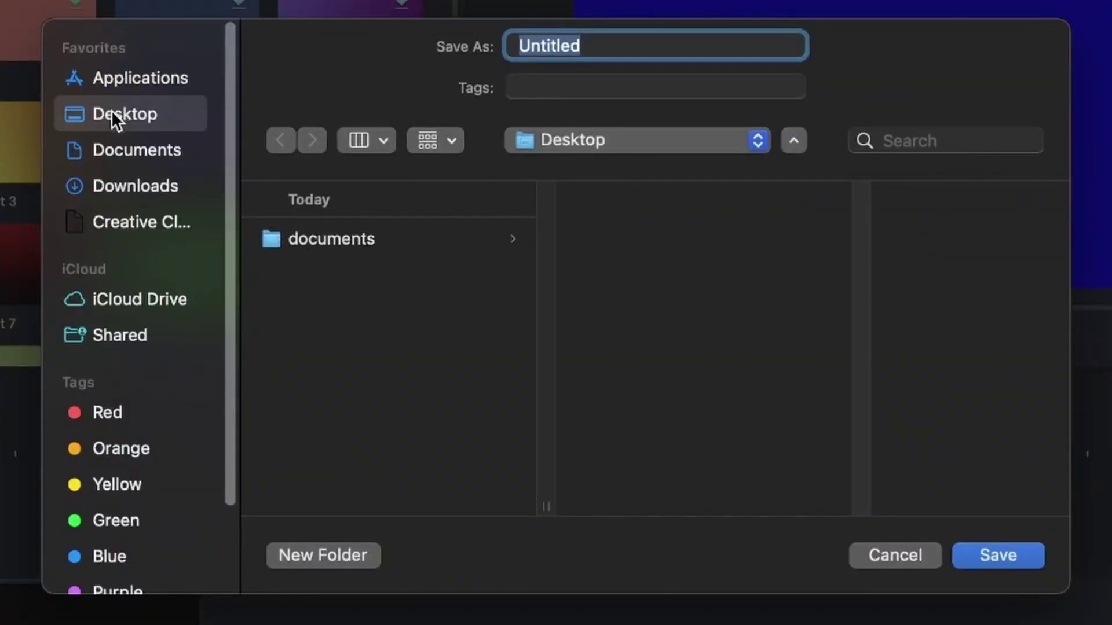
pyautogui.write('blue')
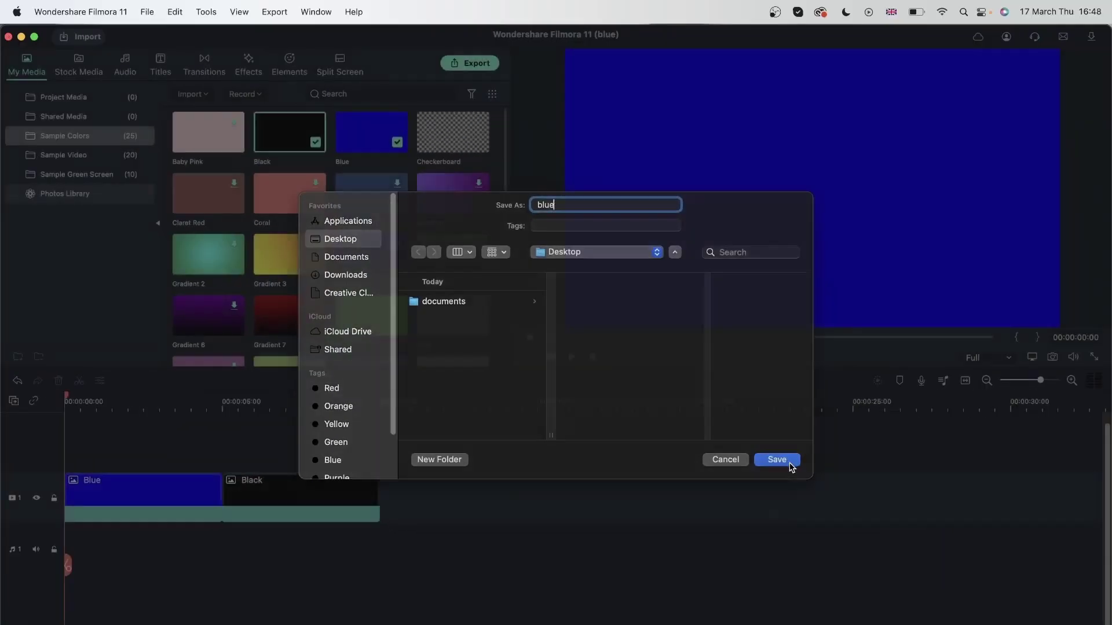
pyautogui.click(907, 517)
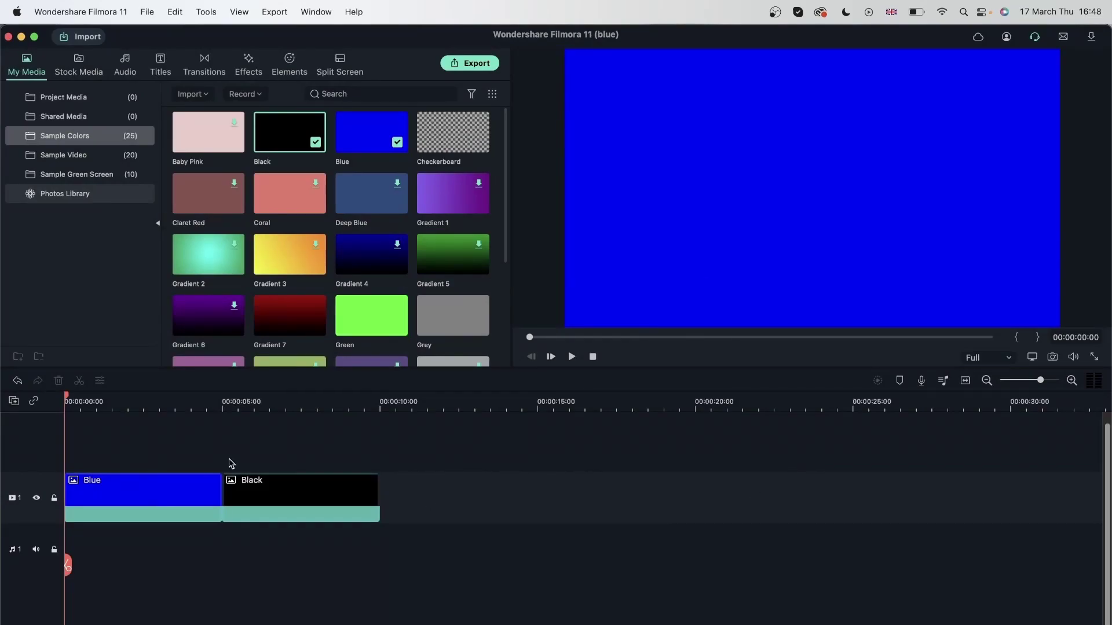
pyautogui.click(21, 37)
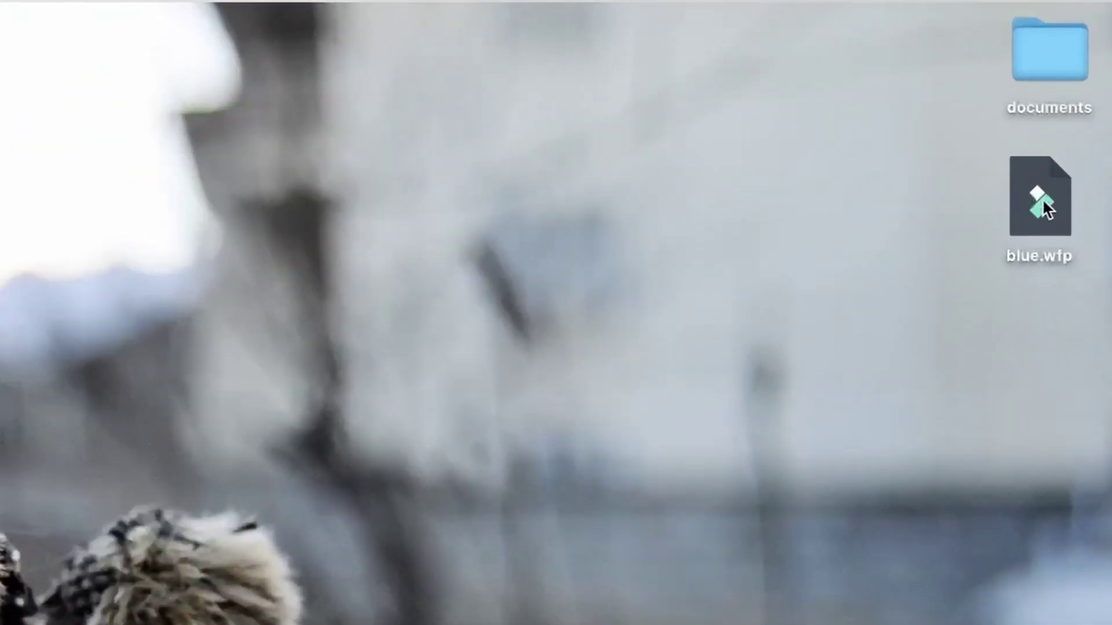
pyautogui.click(1043, 202)
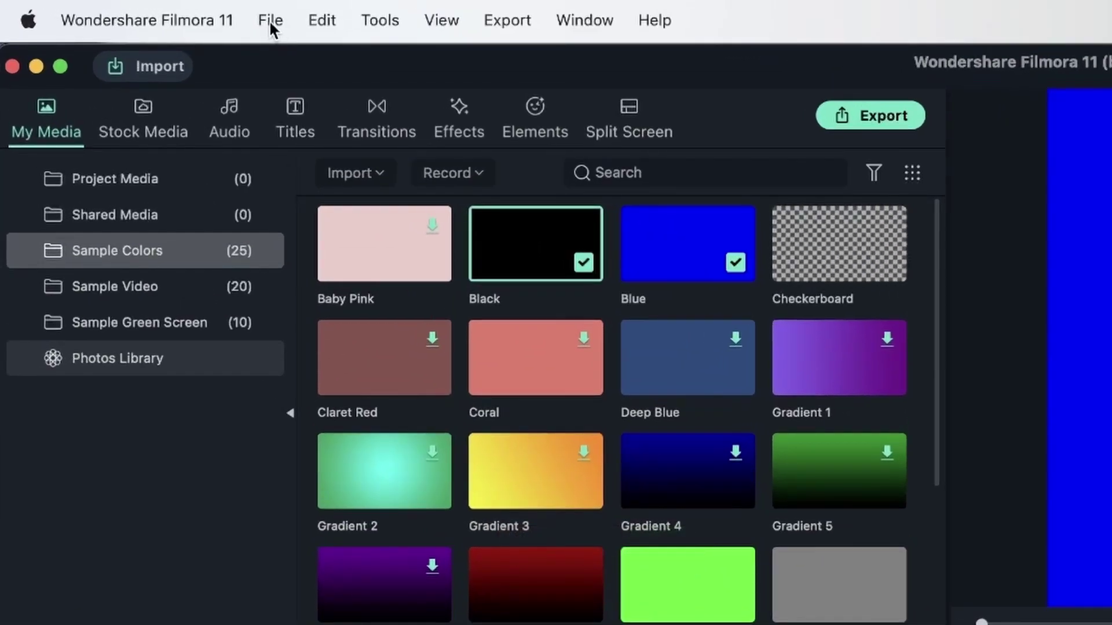
# Step: Create a new project with the 9:16 (Portrait) aspect ratio
pyautogui.click(268, 20)
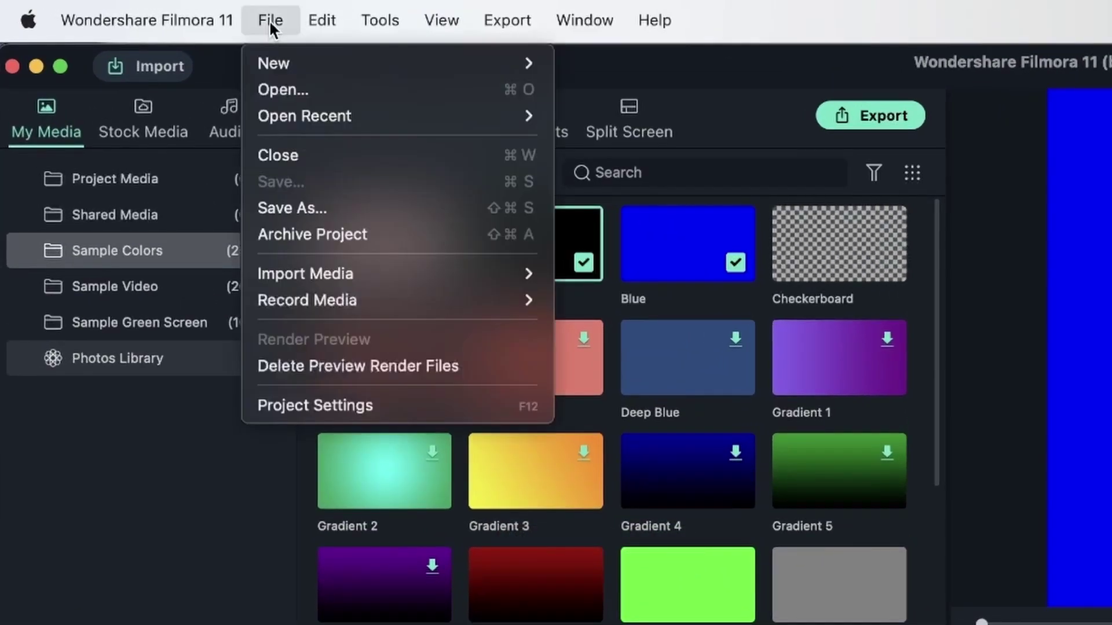
pyautogui.moveTo(278, 65)
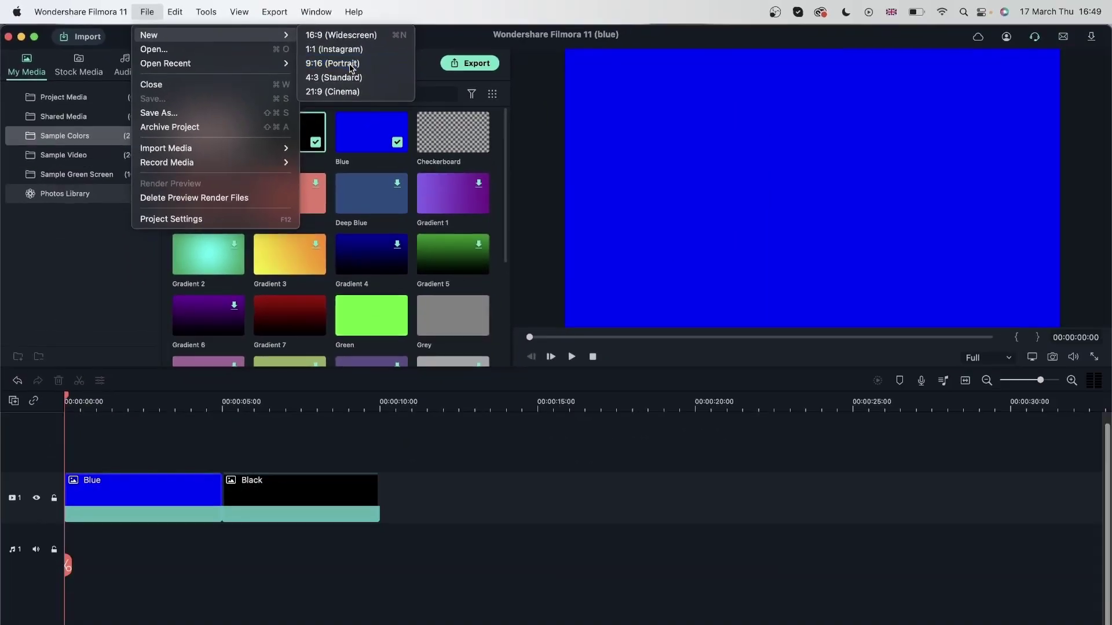
pyautogui.click(350, 65)
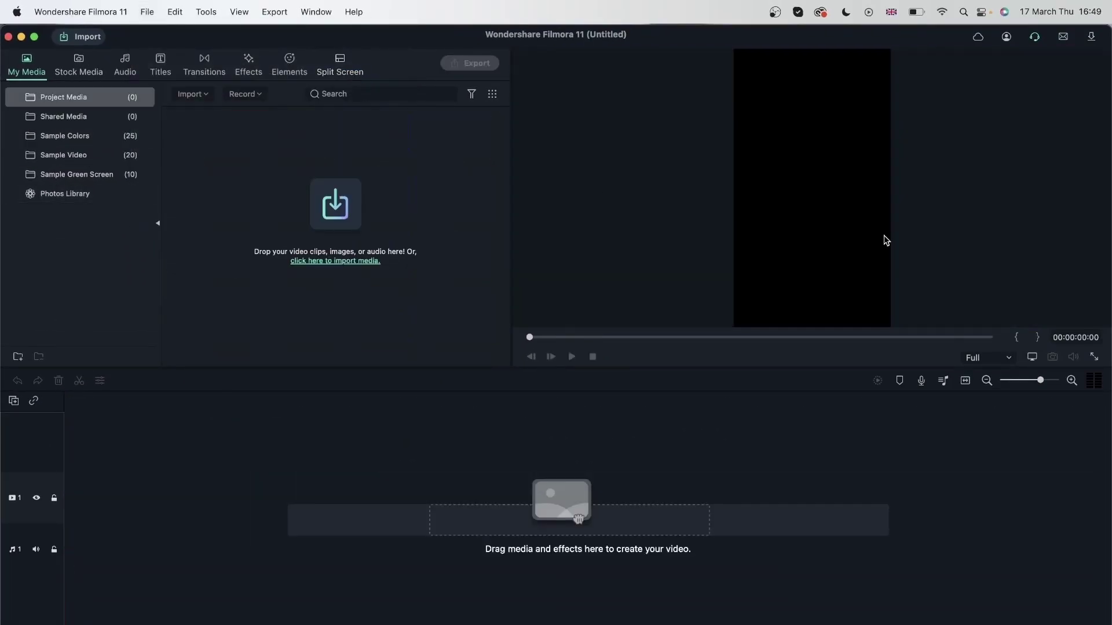
# Step: Place the Checkerboard and Blue sample colors on video track 1, with Checkerboard first
pyautogui.click(48, 141)
pyautogui.moveTo(363, 138); pyautogui.dragTo(93, 509)
pyautogui.click(132, 498)
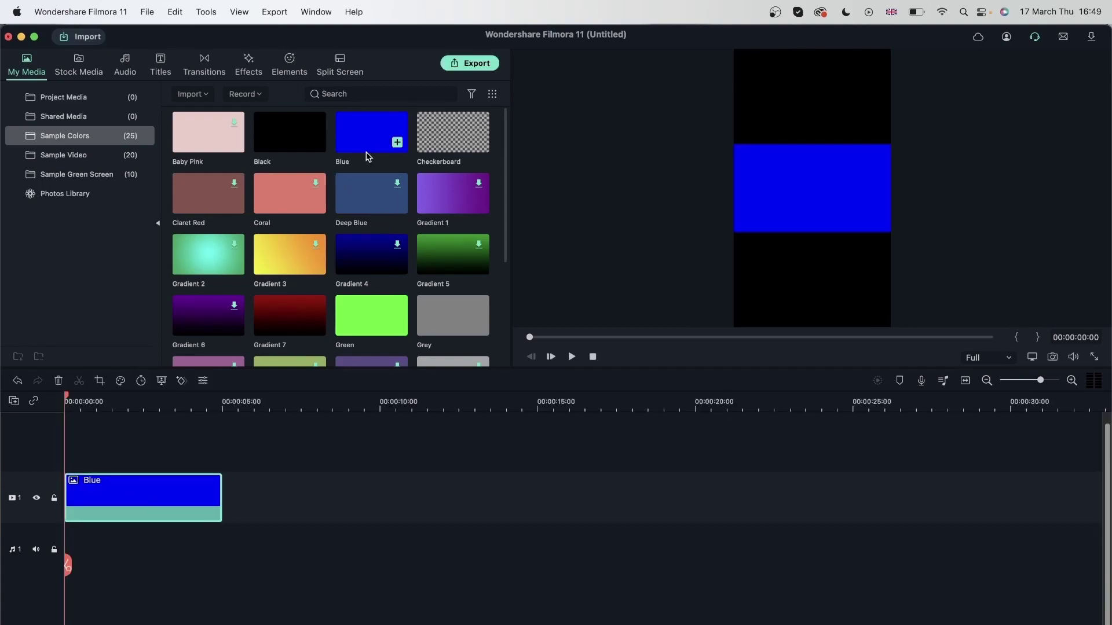
pyautogui.press('super+z')
pyautogui.moveTo(438, 157); pyautogui.dragTo(82, 509)
pyautogui.moveTo(350, 504); pyautogui.dragTo(324, 501)
# Step: Stretch the Checkerboard clip vertically in the preview so it fills the whole portrait frame
pyautogui.click(140, 499)
pyautogui.doubleClick(804, 196)
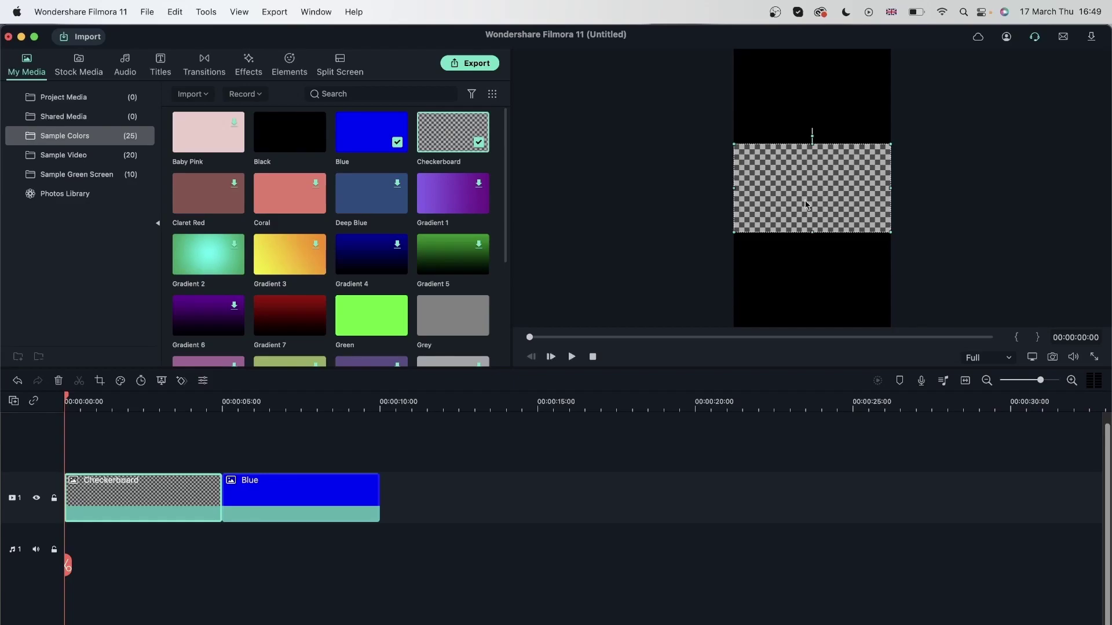
pyautogui.moveTo(812, 230); pyautogui.dragTo(822, 353)
pyautogui.moveTo(812, 147); pyautogui.dragTo(811, 47)
pyautogui.click(411, 586)
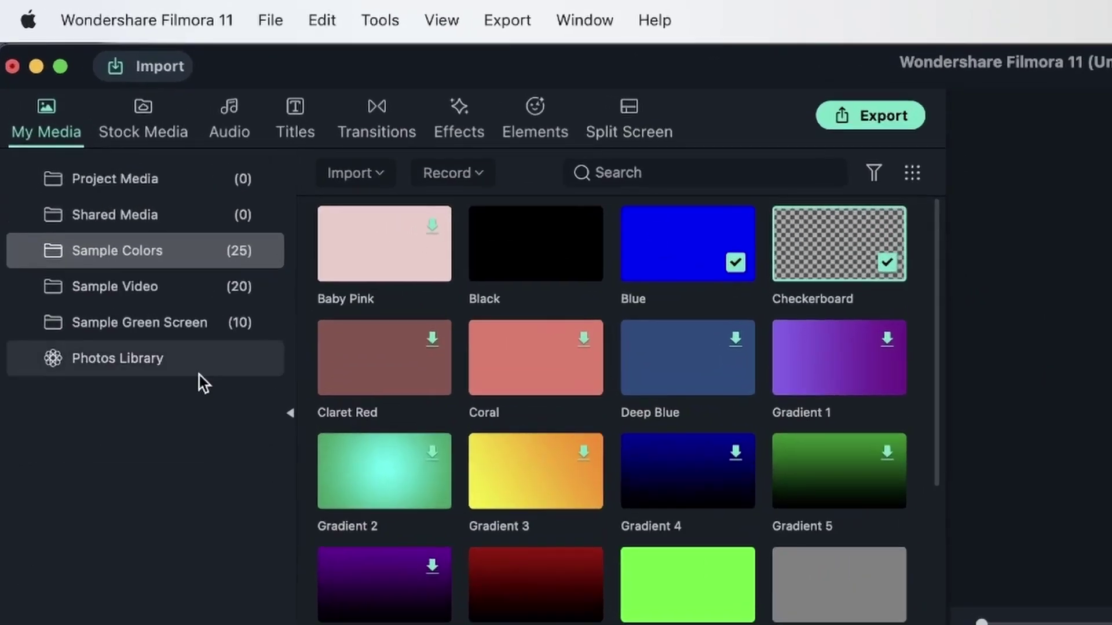
# Step: Save the portrait project to the Desktop as "project 2"
pyautogui.click(146, 12)
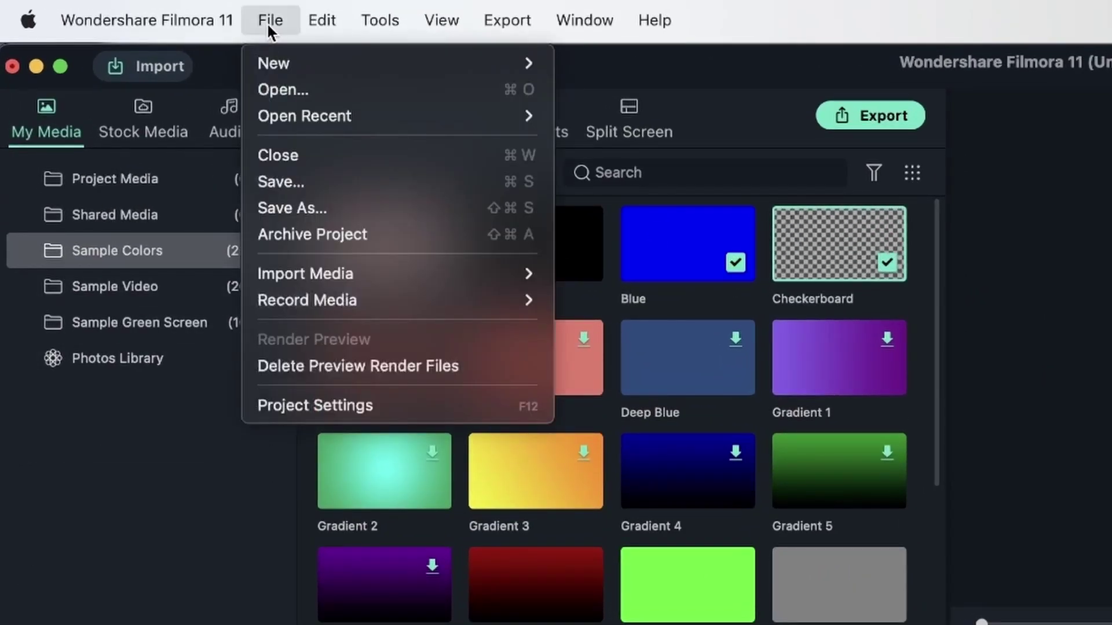
pyautogui.click(330, 208)
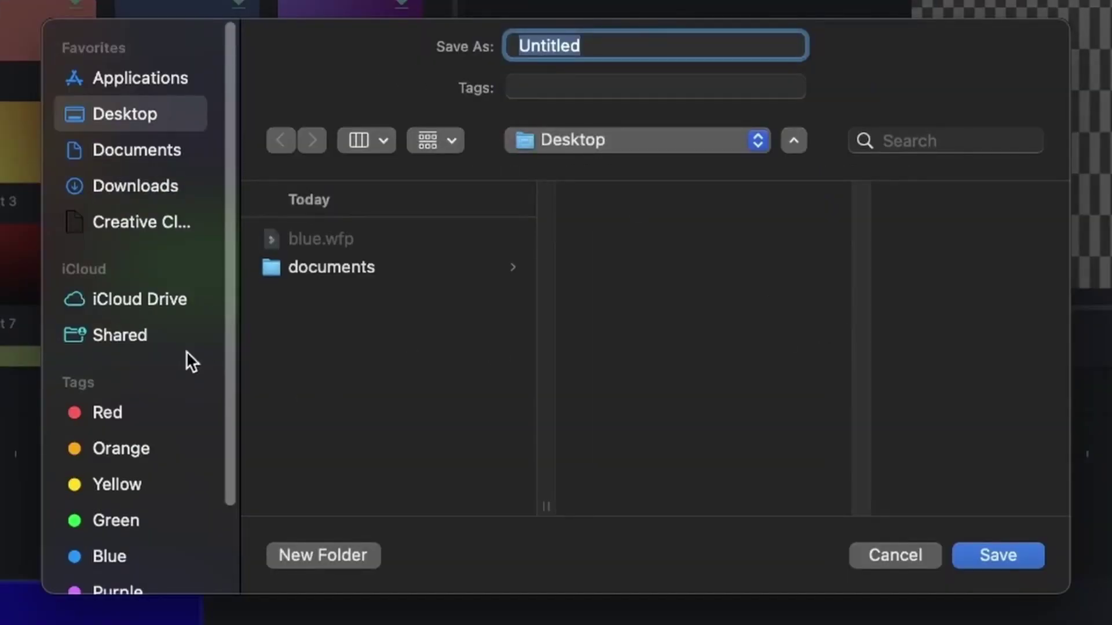
pyautogui.press('BackSpace')
pyautogui.write('p')
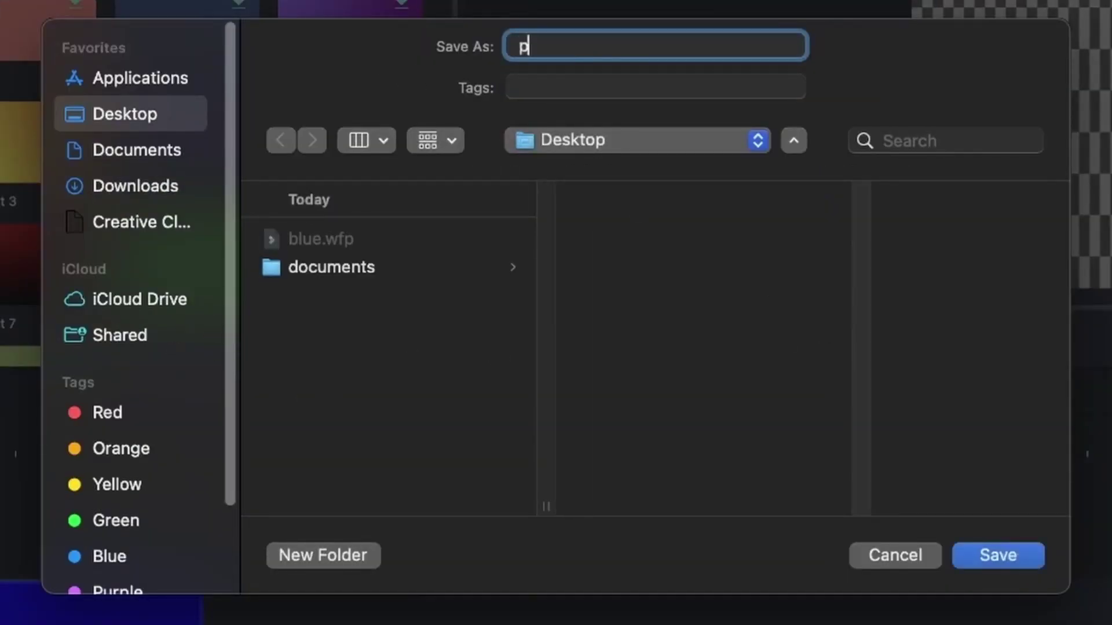
pyautogui.write('roject 2')
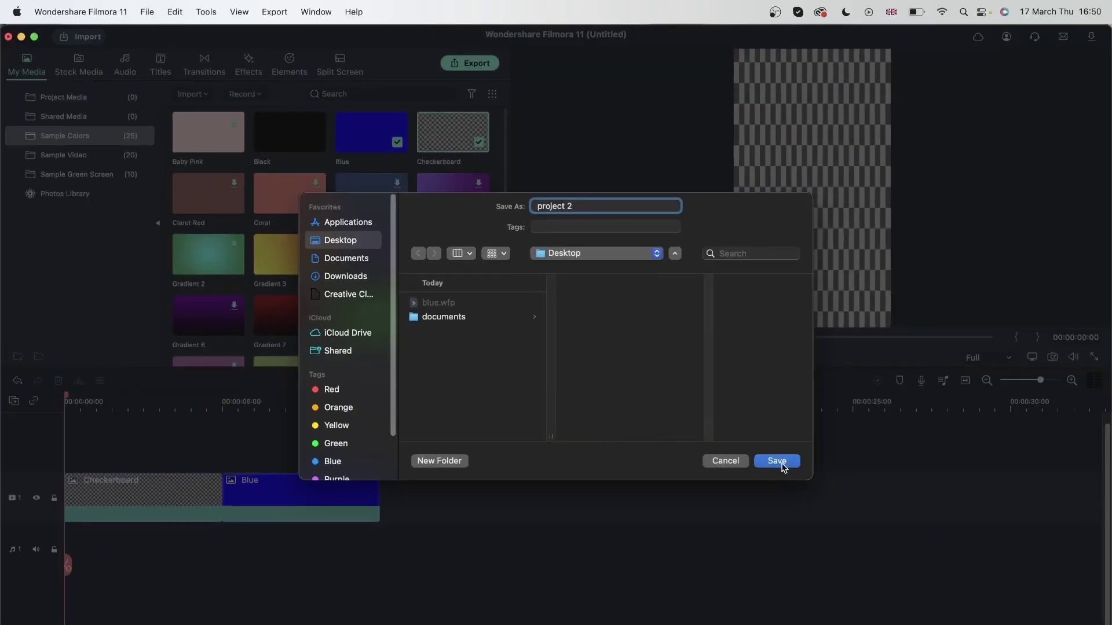
pyautogui.click(999, 557)
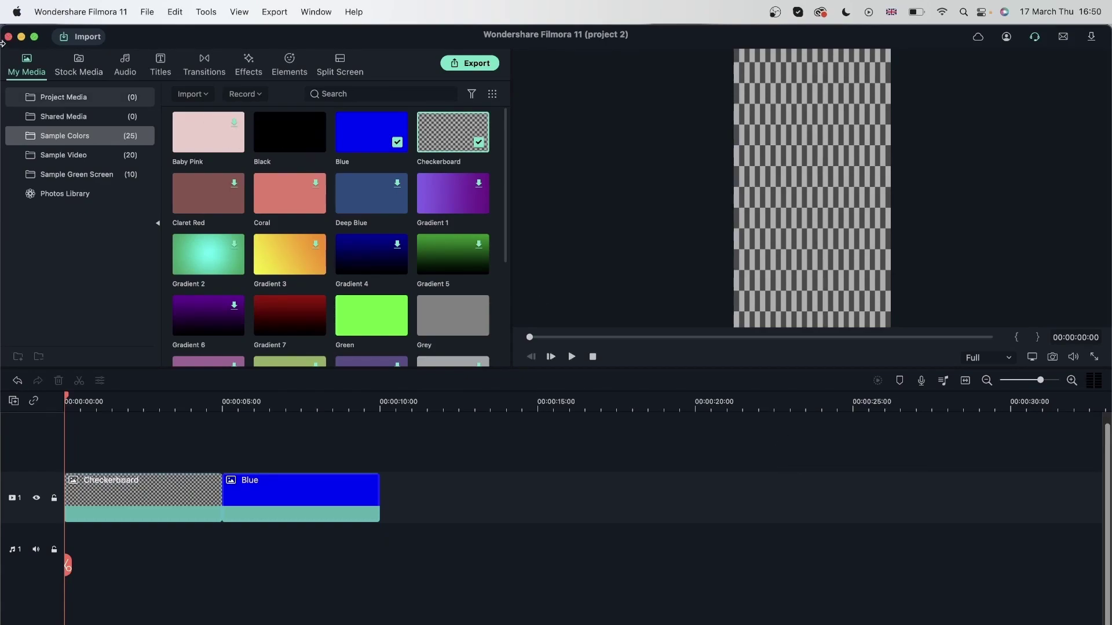
# Step: Close the project and review the local and cloud lists of recent projects
pyautogui.click(8, 37)
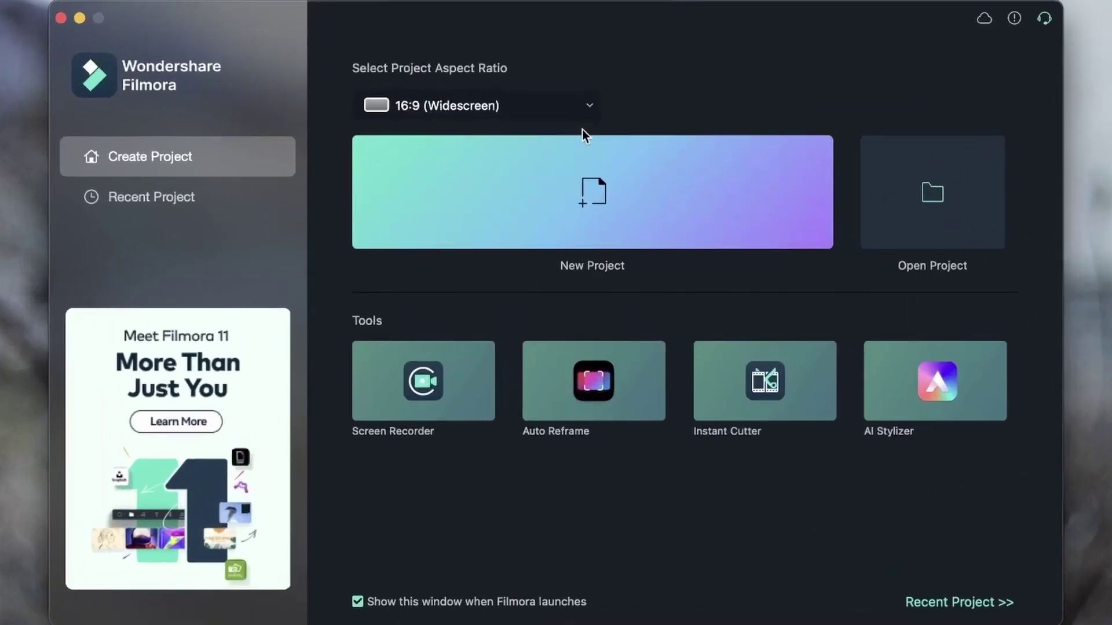
pyautogui.click(158, 206)
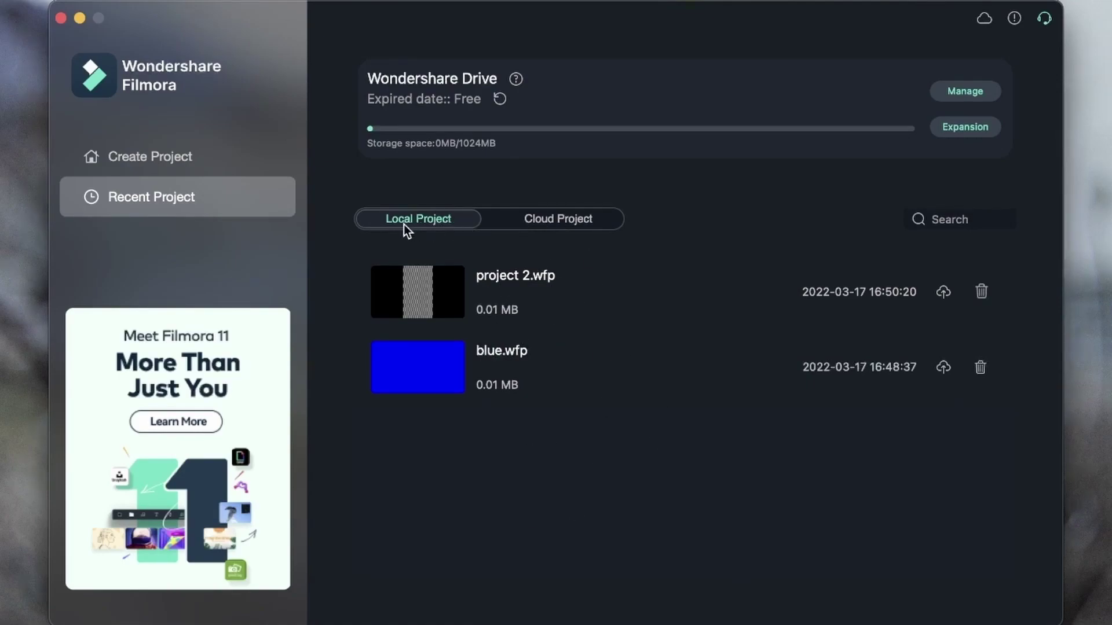
pyautogui.click(588, 225)
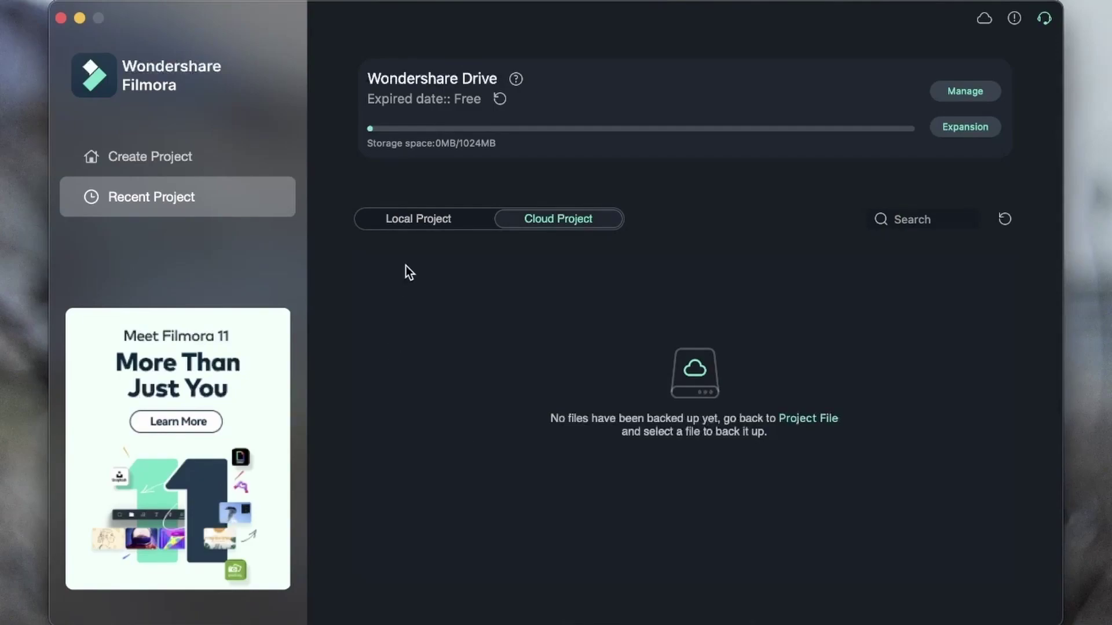
# Step: Back up project 2.wfp from the local projects to Wondershare Drive and show the cloud projects
pyautogui.click(417, 223)
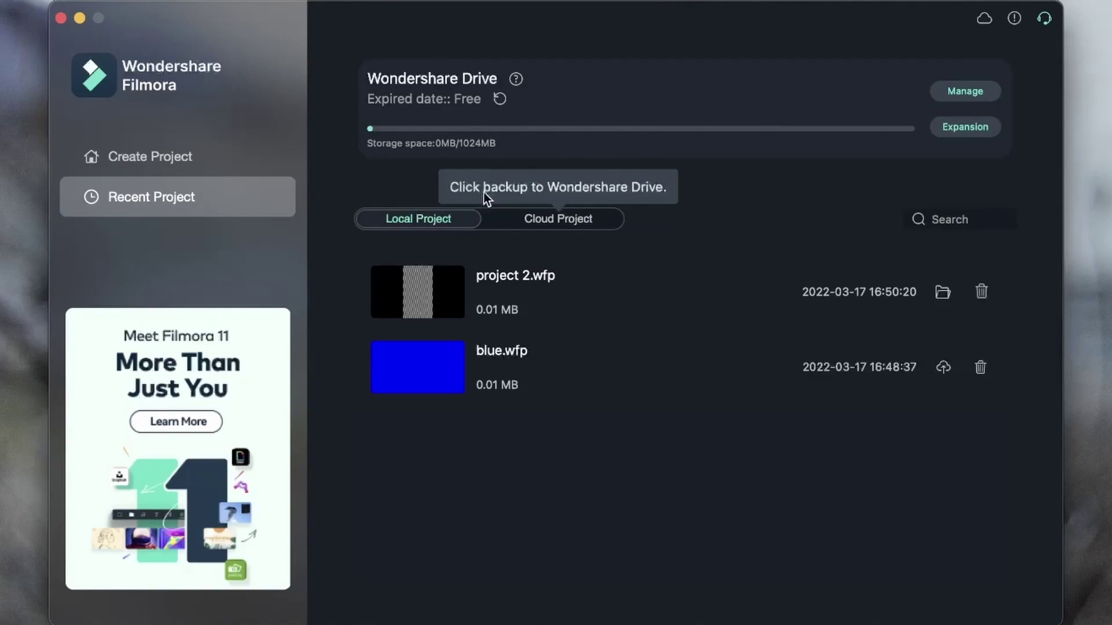
pyautogui.click(540, 220)
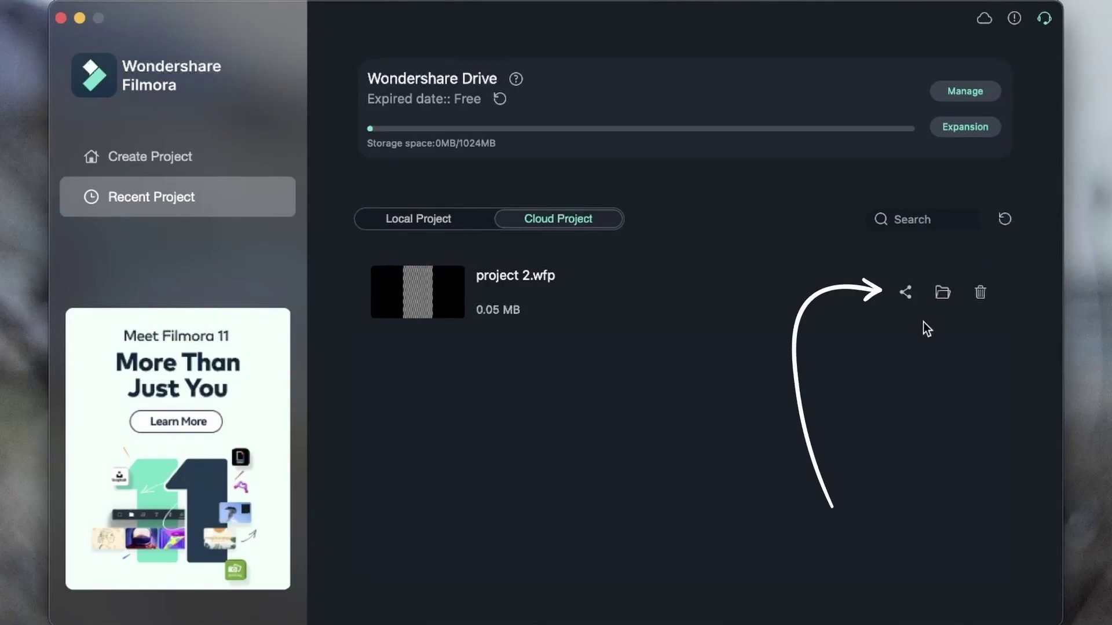
# Step: Create a share link for the cloud copy of project 2.wfp, protected by an access code and valid for 7 days
pyautogui.click(906, 293)
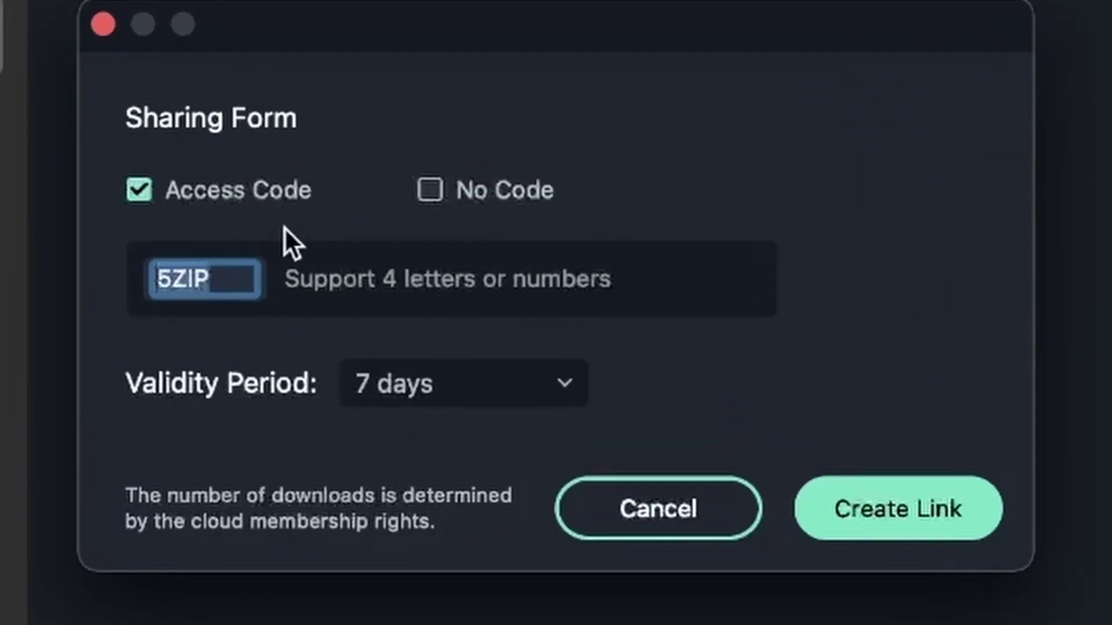
pyautogui.click(430, 196)
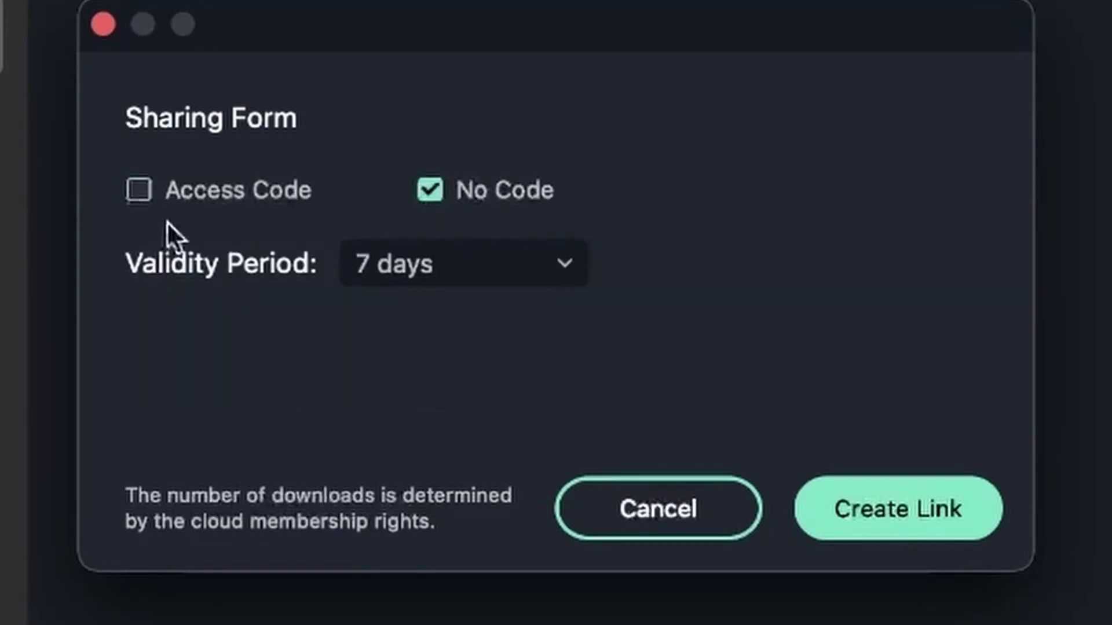
pyautogui.click(558, 261)
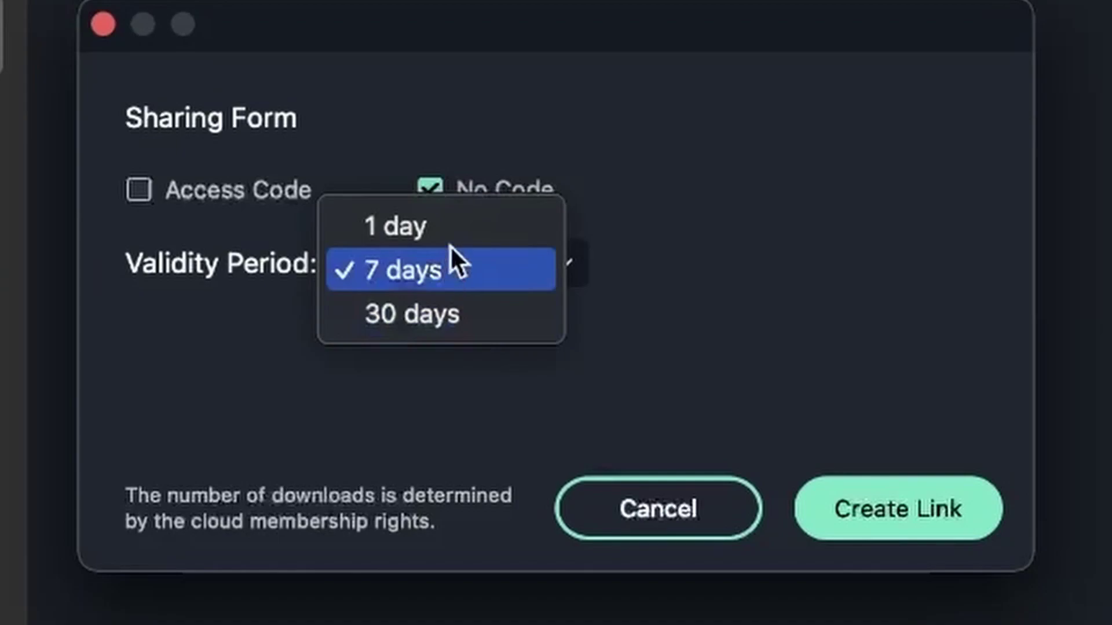
pyautogui.click(454, 228)
pyautogui.click(459, 277)
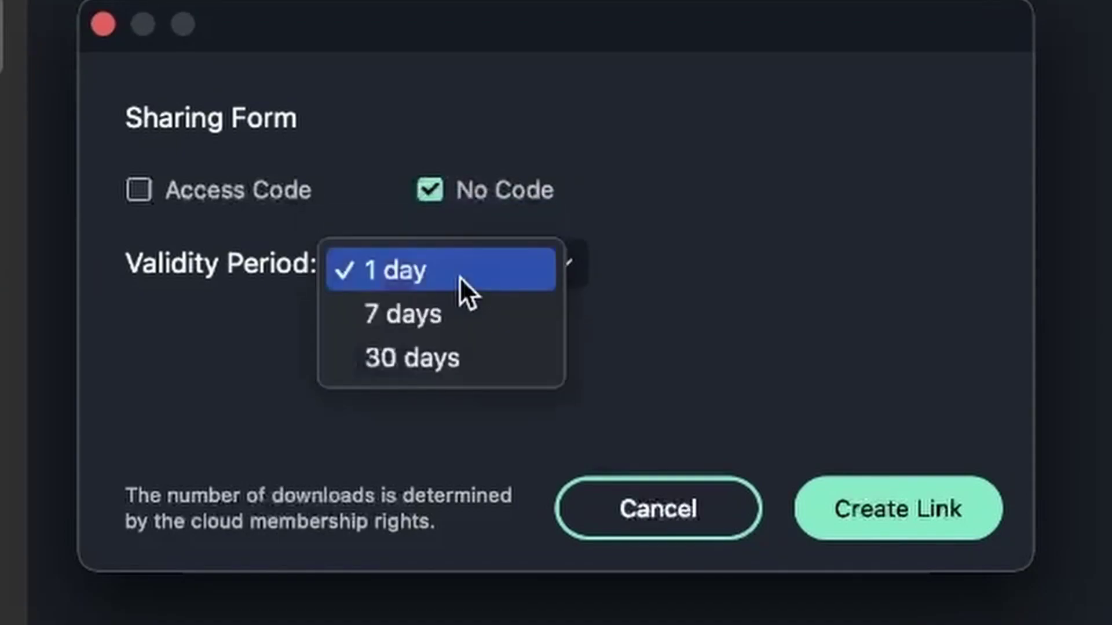
pyautogui.click(452, 329)
pyautogui.click(139, 191)
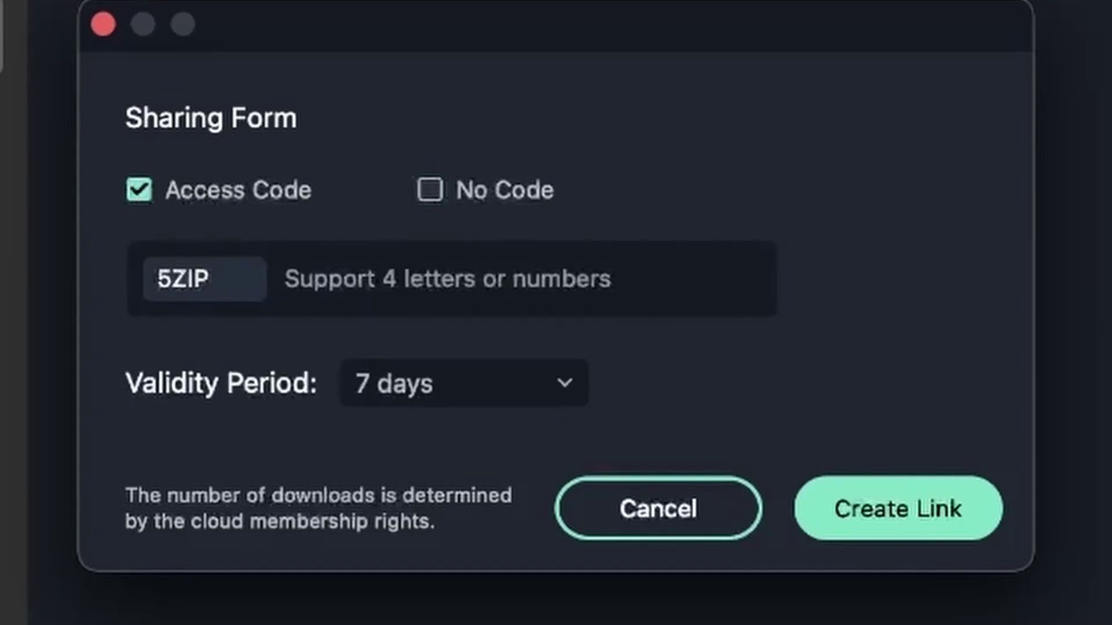
pyautogui.click(918, 515)
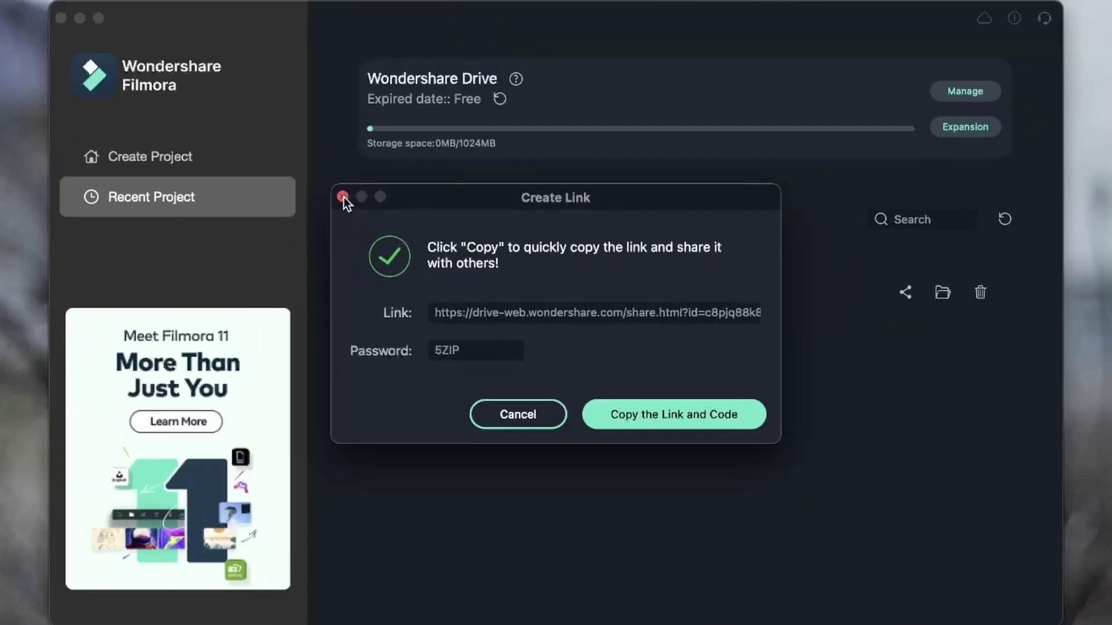
# Step: Dismiss the share link dialog and open project 2.wfp from the cloud projects
pyautogui.click(343, 197)
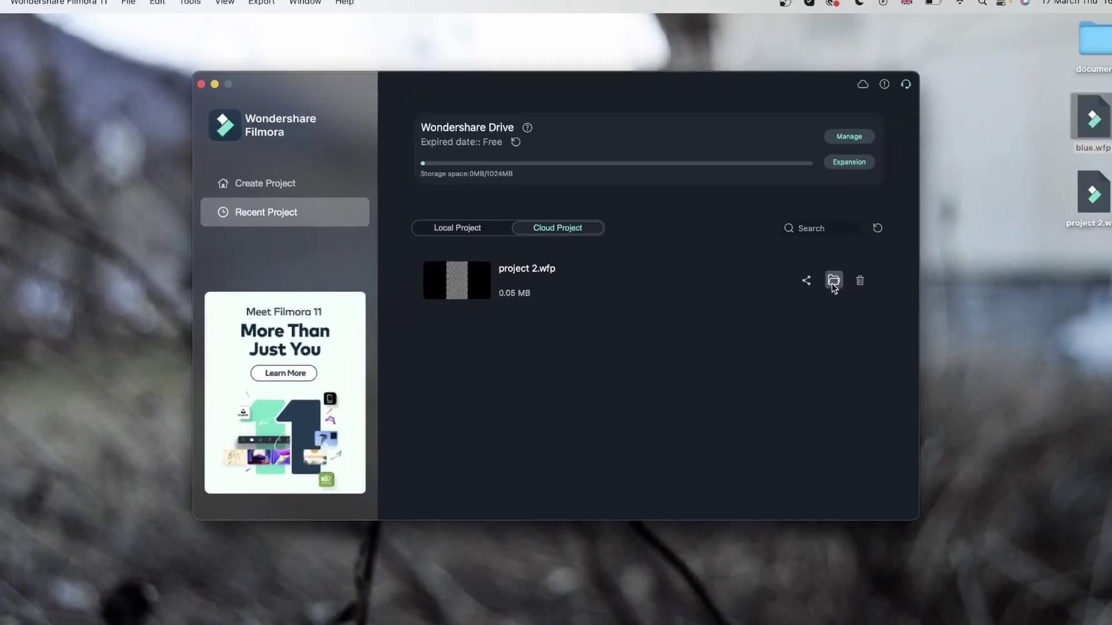
pyautogui.click(941, 294)
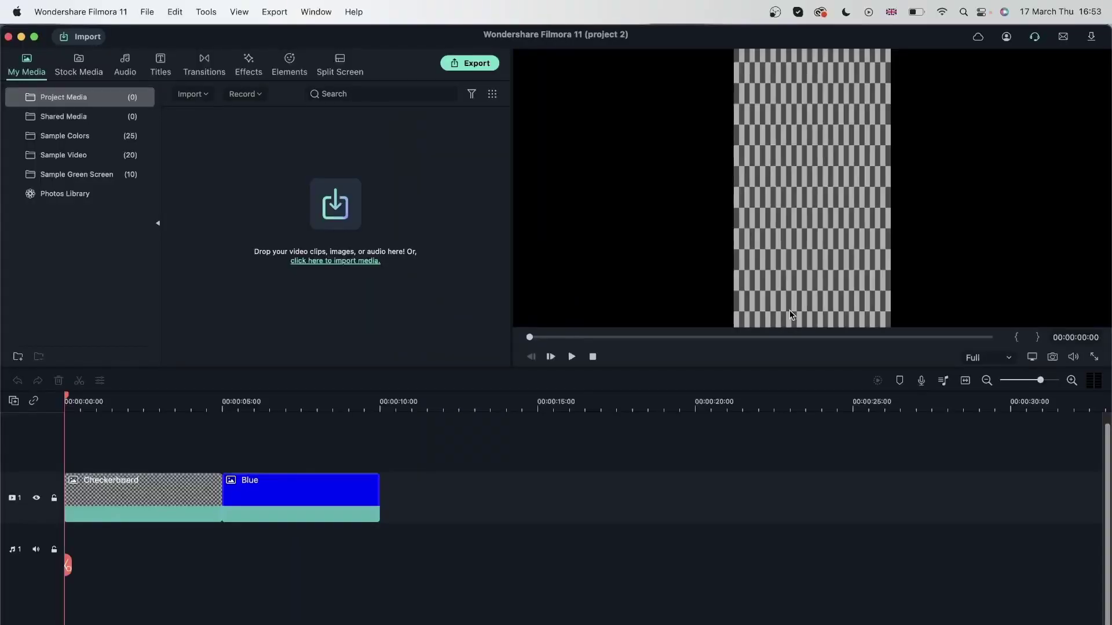
pyautogui.click(128, 400)
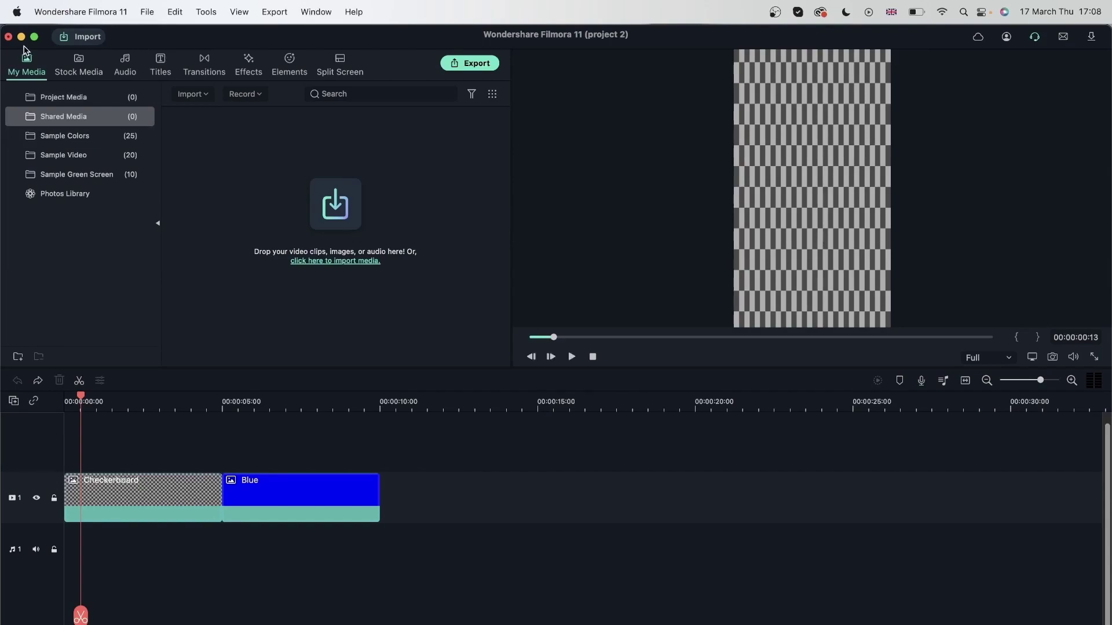
# Step: Create a new 16:9 (Widescreen) project, saving the changes to project 2
pyautogui.click(146, 13)
pyautogui.moveTo(174, 32)
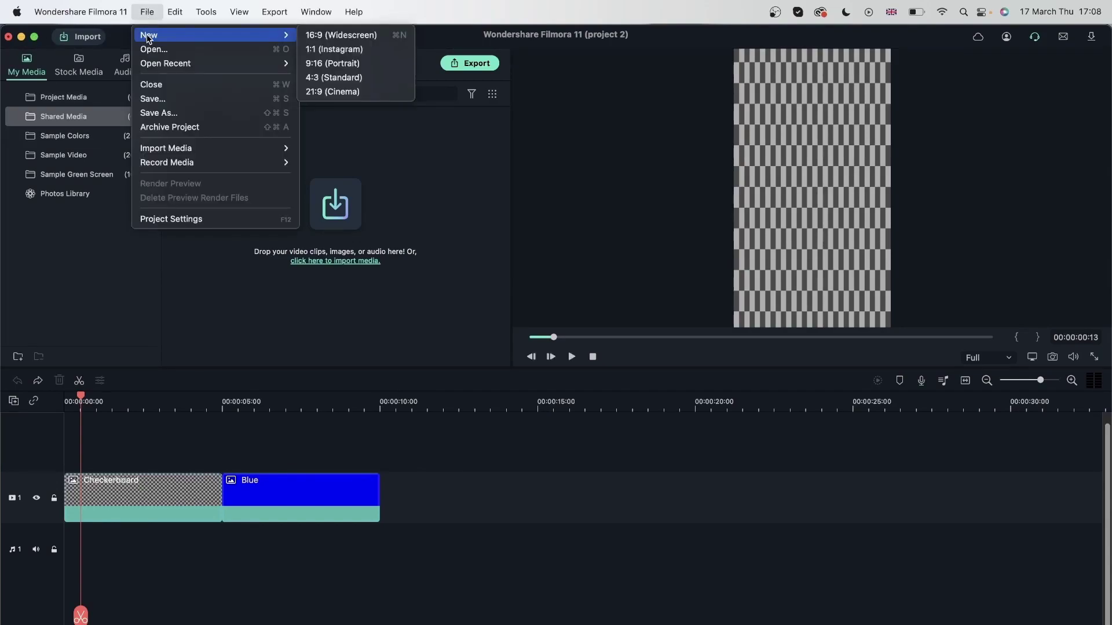
pyautogui.click(321, 36)
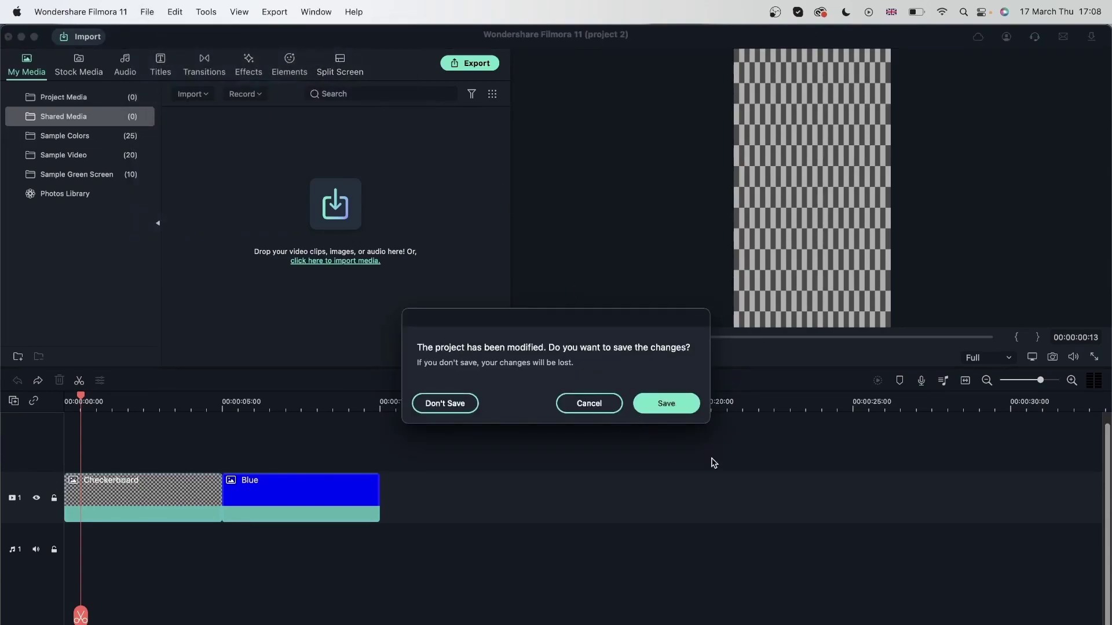
pyautogui.click(685, 410)
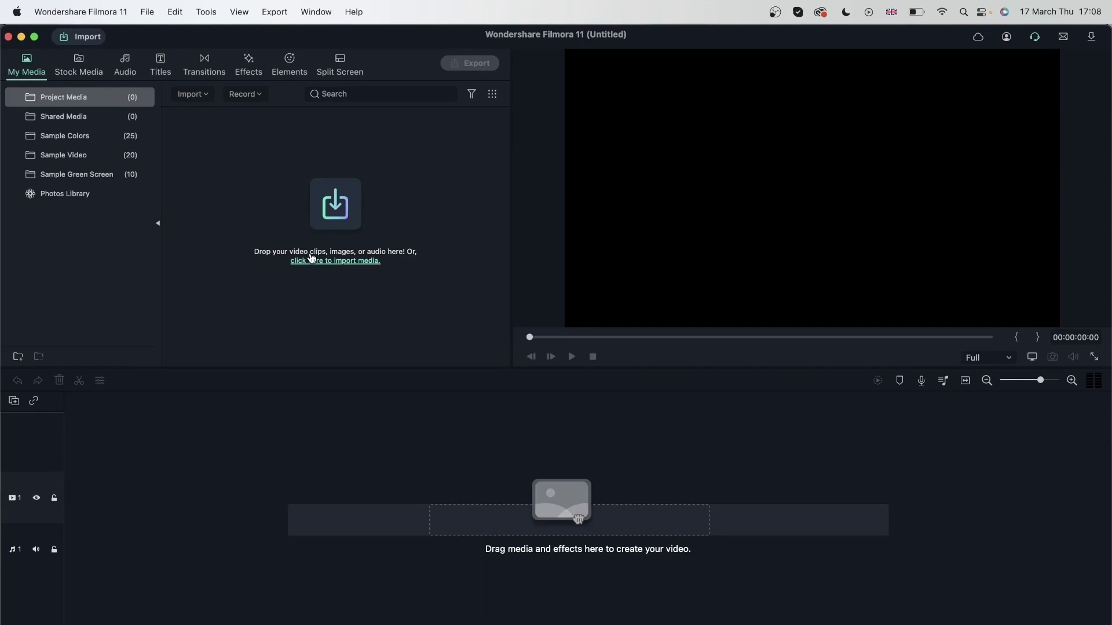
# Step: Import Funky-House-Party_AdobeStock_353732395.wav and the AdobeStock_399816884.jpeg photo from Downloads into the Project Media folder
pyautogui.click(67, 152)
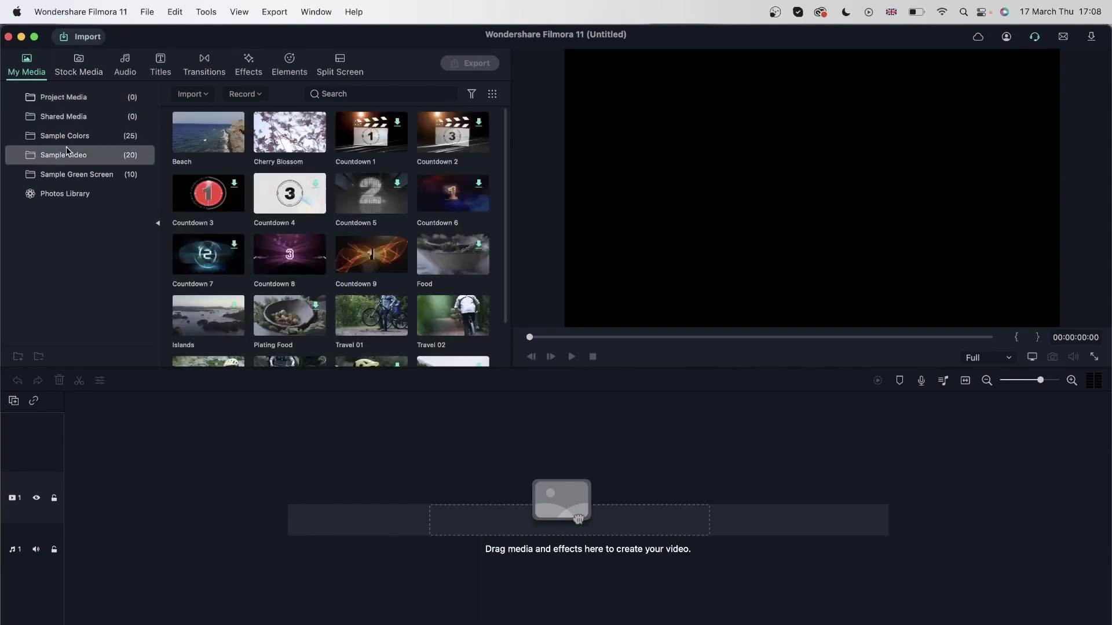
pyautogui.click(68, 139)
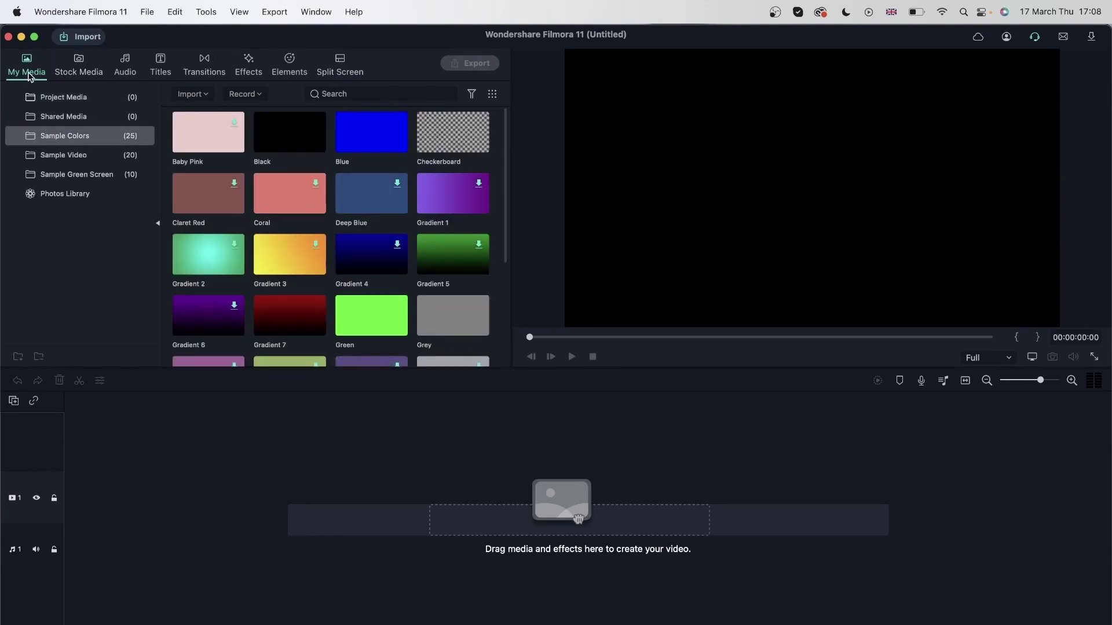
pyautogui.click(90, 105)
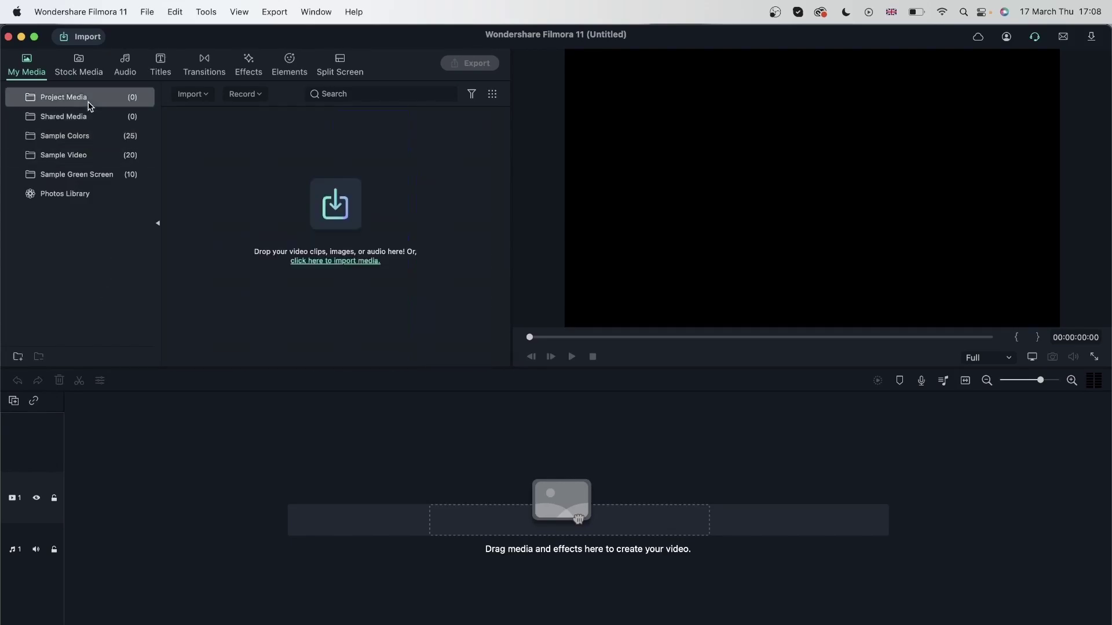
pyautogui.click(336, 262)
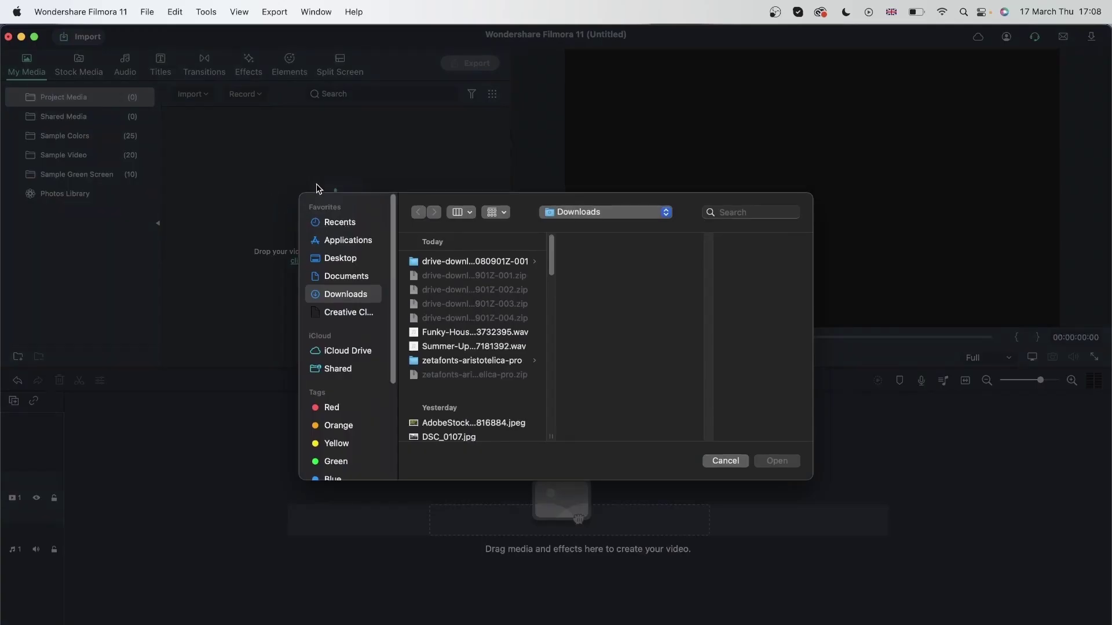
pyautogui.click(494, 334)
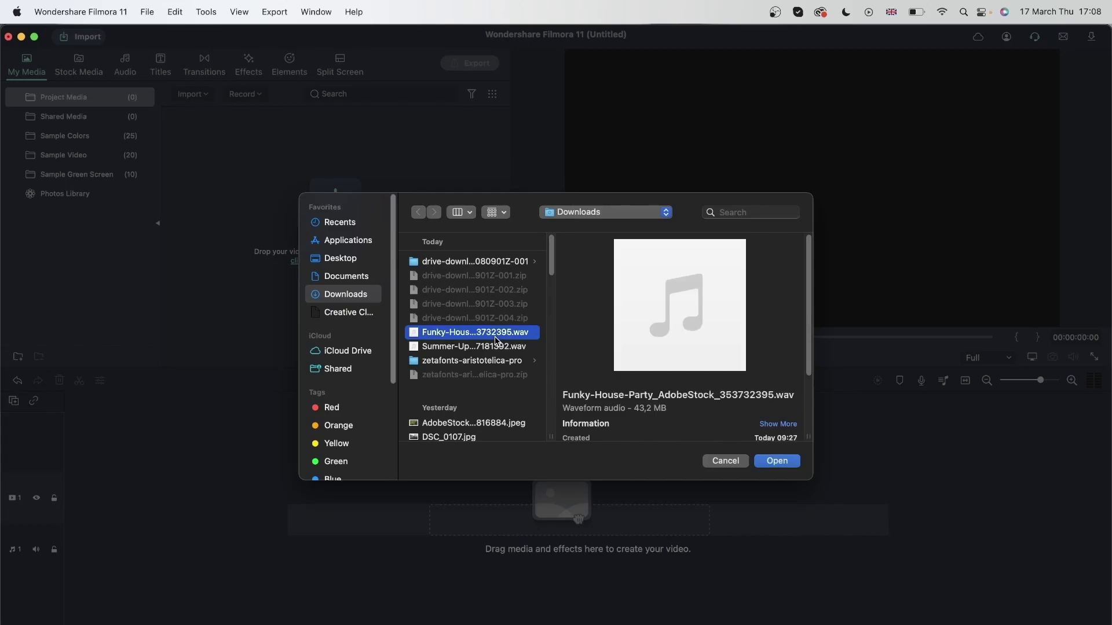
pyautogui.keyDown('super'); pyautogui.click(496, 423); pyautogui.keyUp('super')
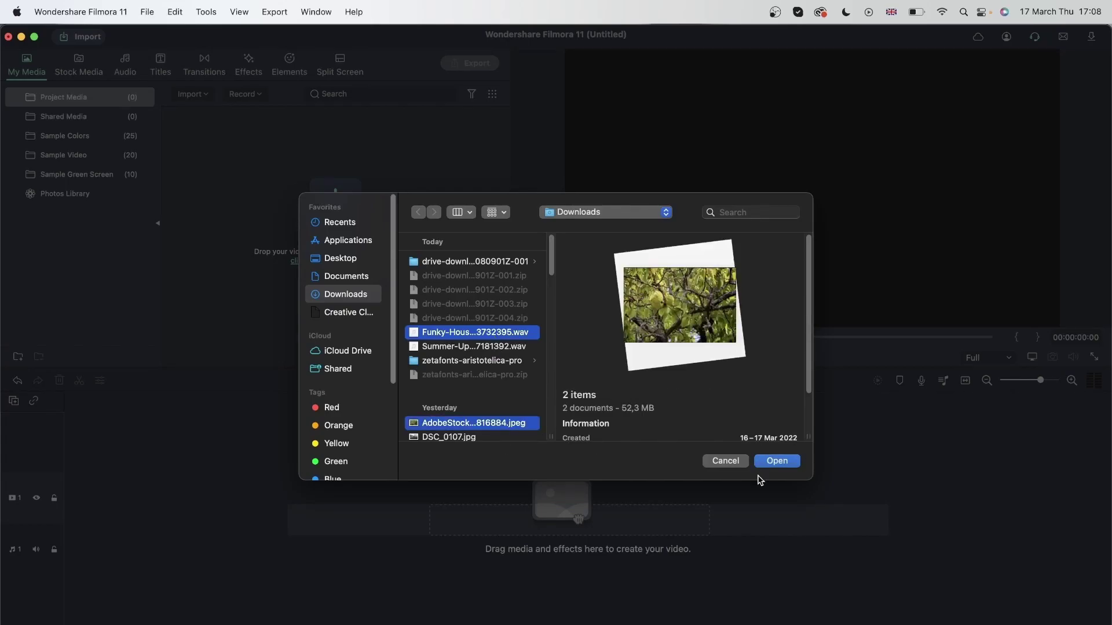
pyautogui.click(778, 462)
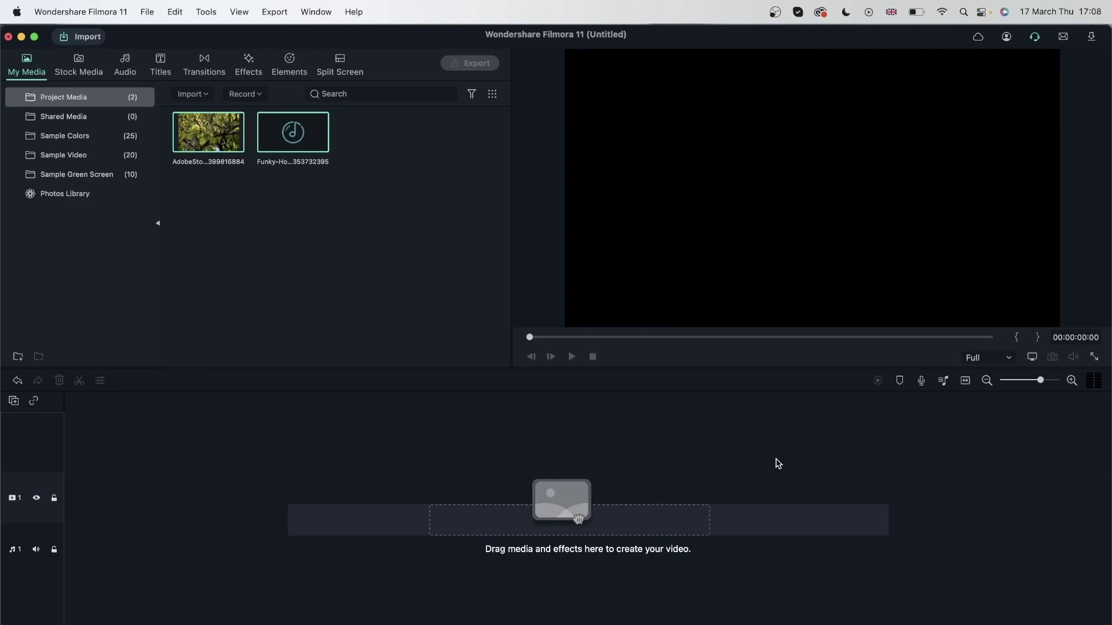
# Step: Place the AdobeStock photo on video track 1 and the Funky-House-Party music on audio track 1, both at the timeline start
pyautogui.click(184, 219)
pyautogui.click(197, 136)
pyautogui.press('Right')
pyautogui.press('Left')
pyautogui.moveTo(231, 141); pyautogui.dragTo(75, 496)
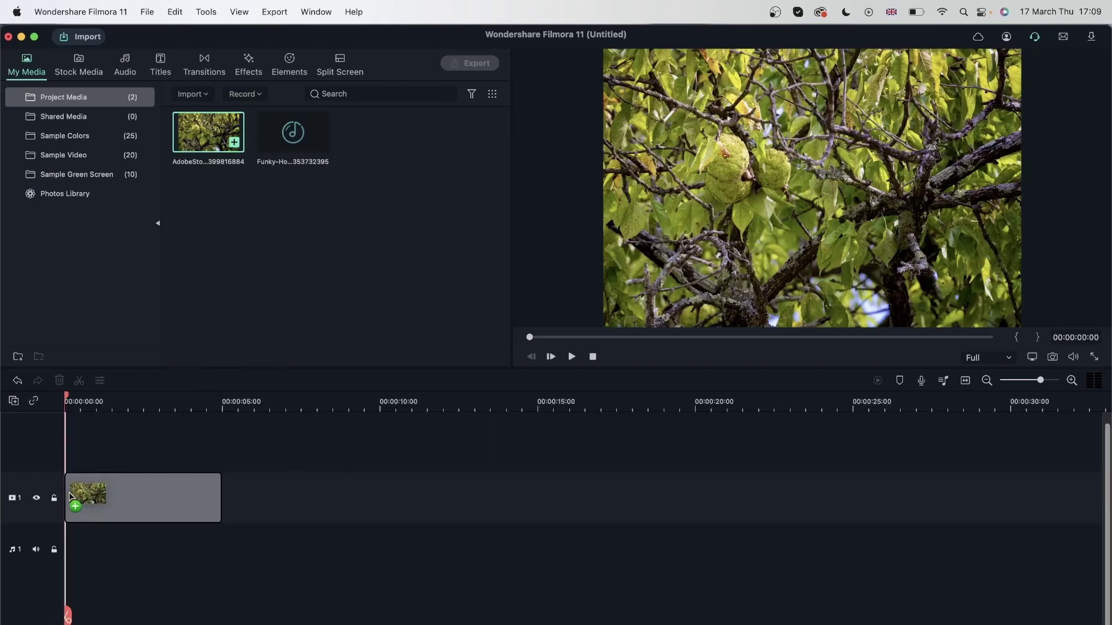
pyautogui.moveTo(316, 141); pyautogui.dragTo(69, 526)
# Step: Split the music clip at 00:00:05:15 and delete the part after the cut
pyautogui.click(241, 396)
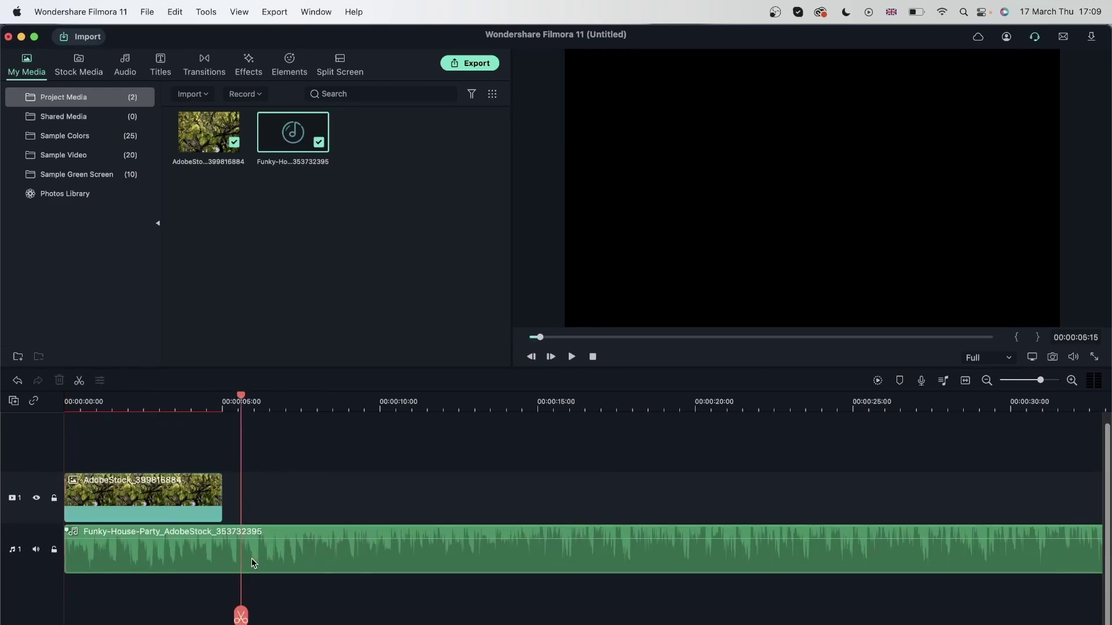
pyautogui.click(241, 615)
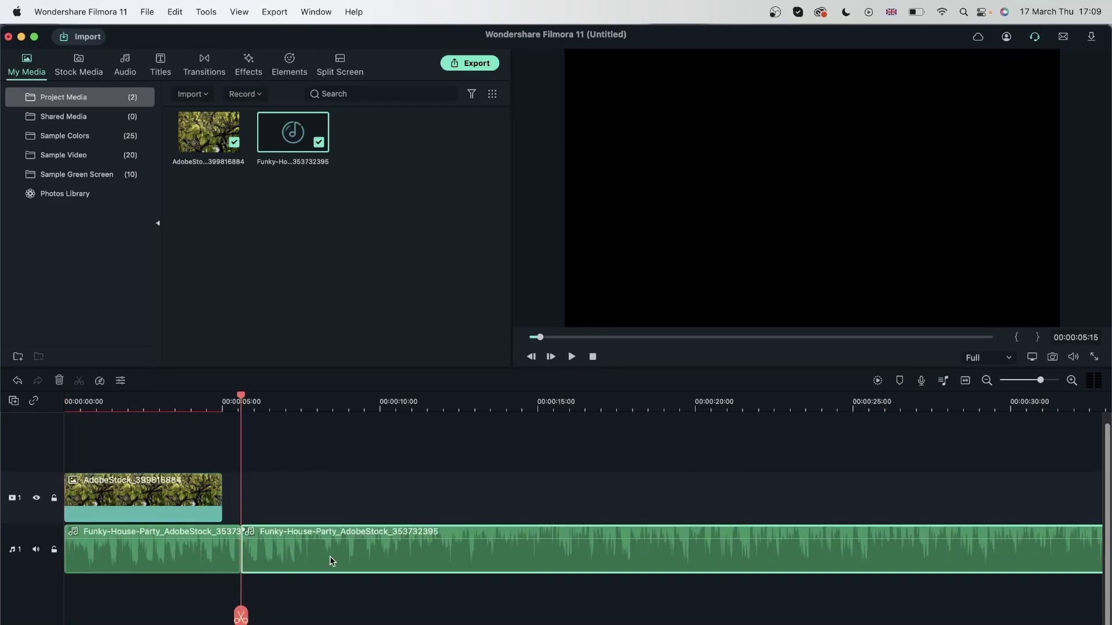
pyautogui.press('Delete')
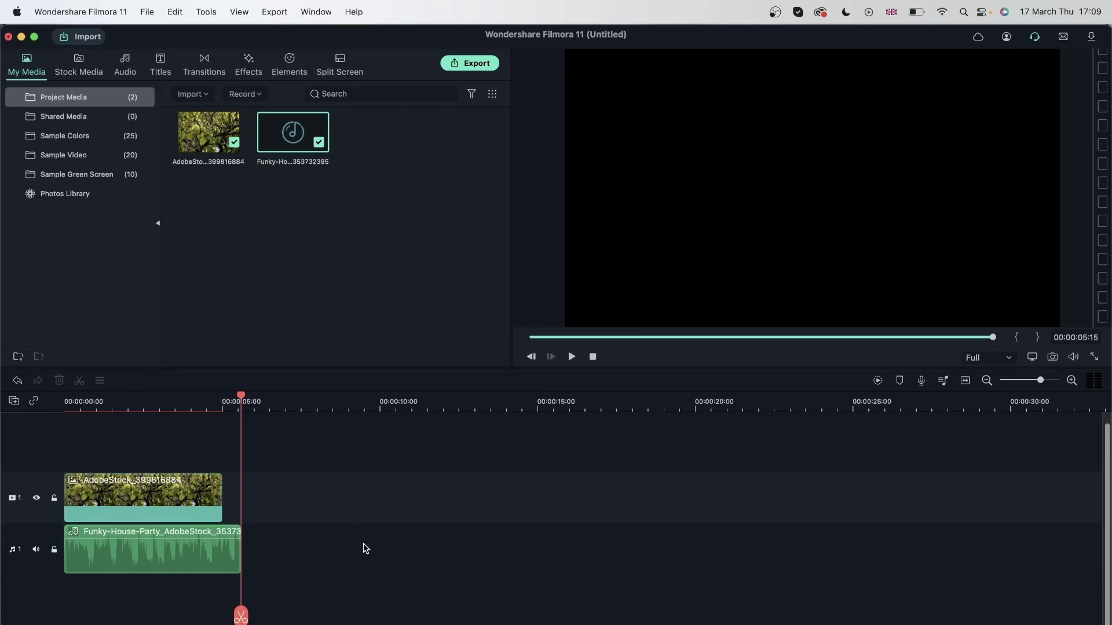
# Step: Save the project to the Desktop as "photo project" and check its file there
pyautogui.click(147, 11)
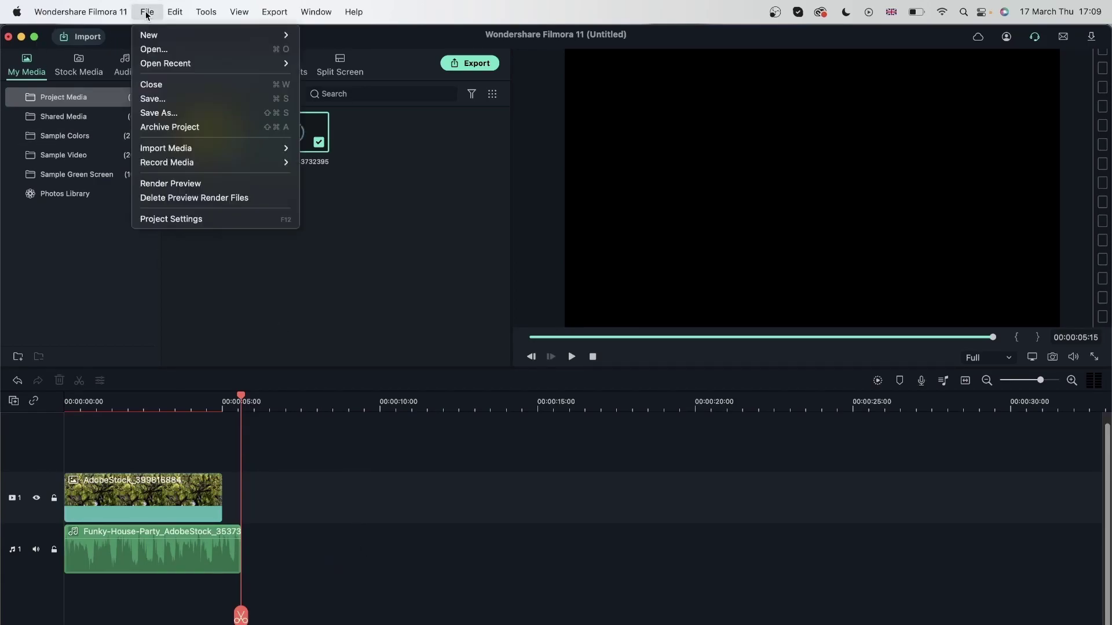
pyautogui.click(194, 112)
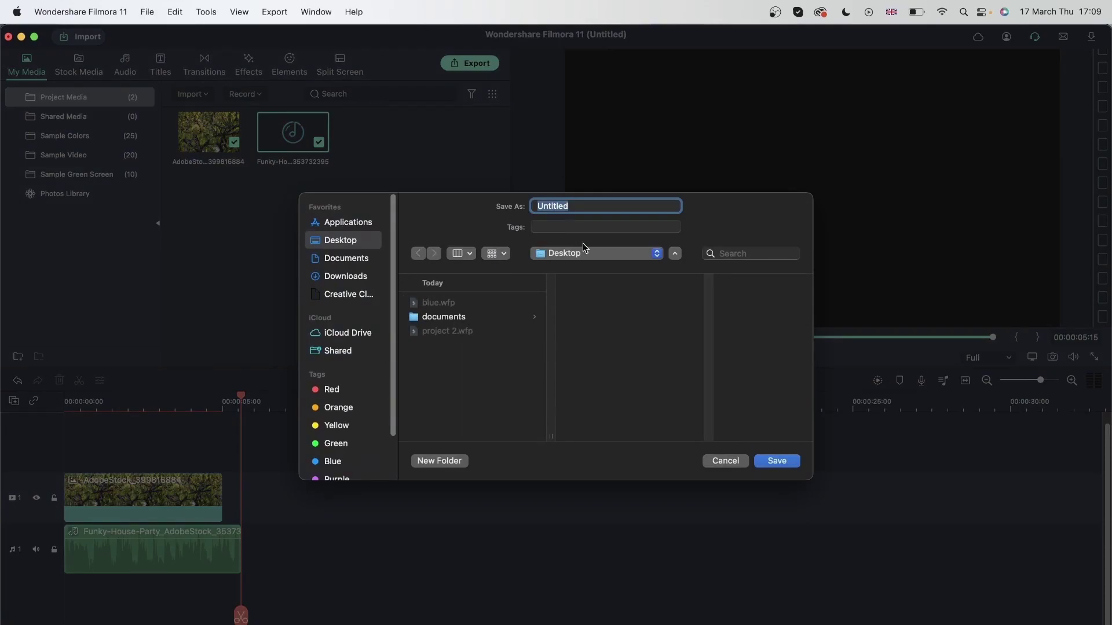
pyautogui.write('photo project')
pyautogui.press('Return')
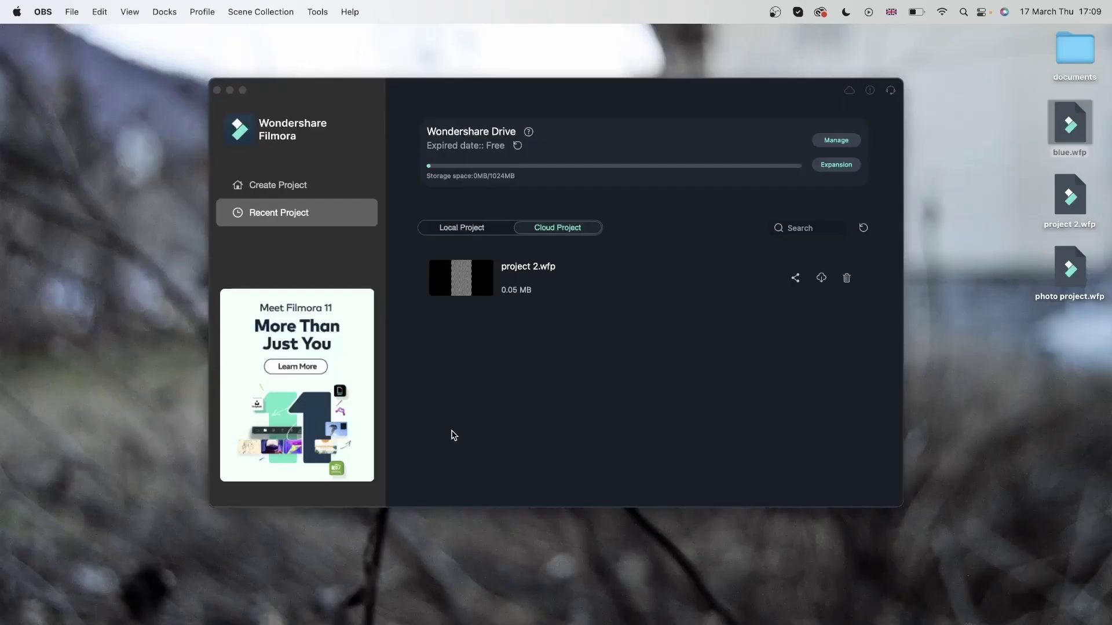
pyautogui.click(1076, 275)
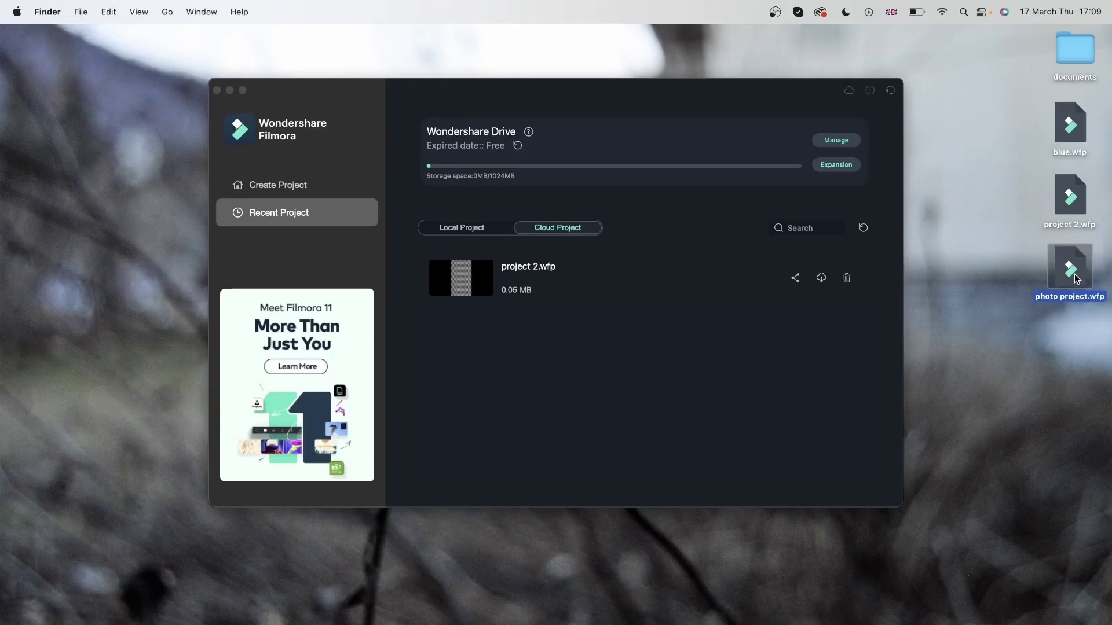
pyautogui.click(1014, 473)
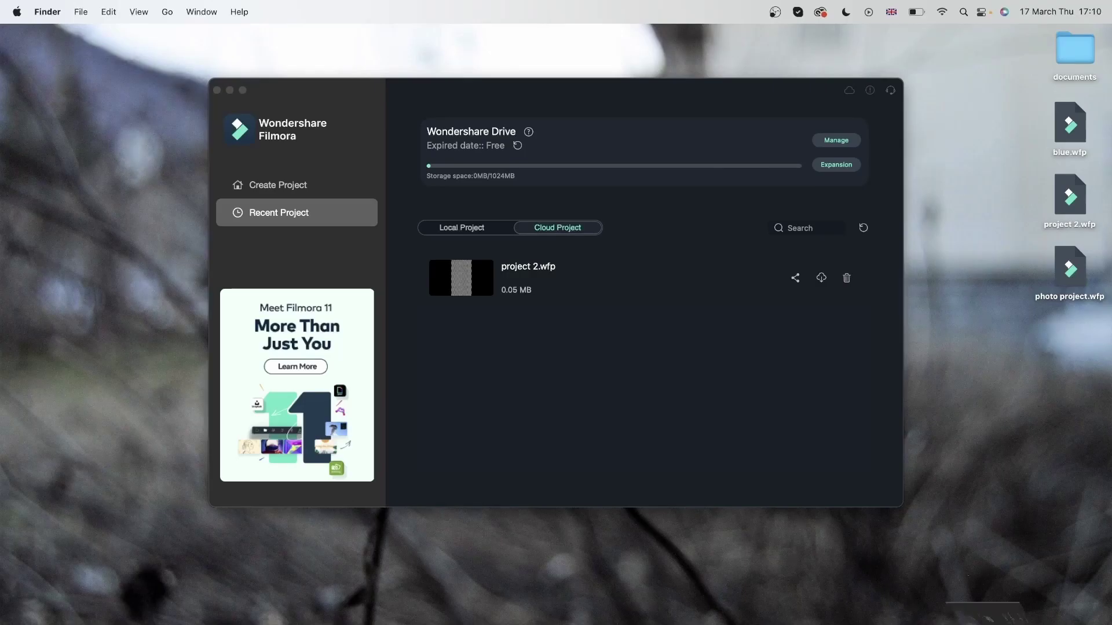
# Step: Move the Funky-House-Party WAV and AdobeStock_399816884.jpeg from the Downloads folder to the Desktop, and close the Finder window
pyautogui.press('super+alt+l')
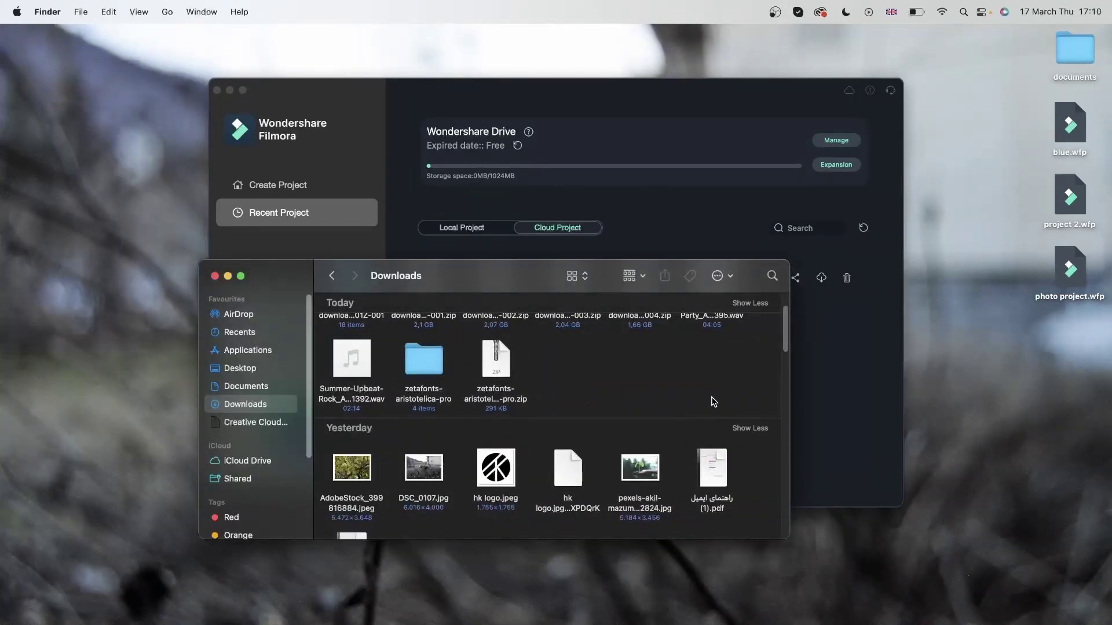
pyautogui.scroll(1, 713, 402)
pyautogui.click(714, 330)
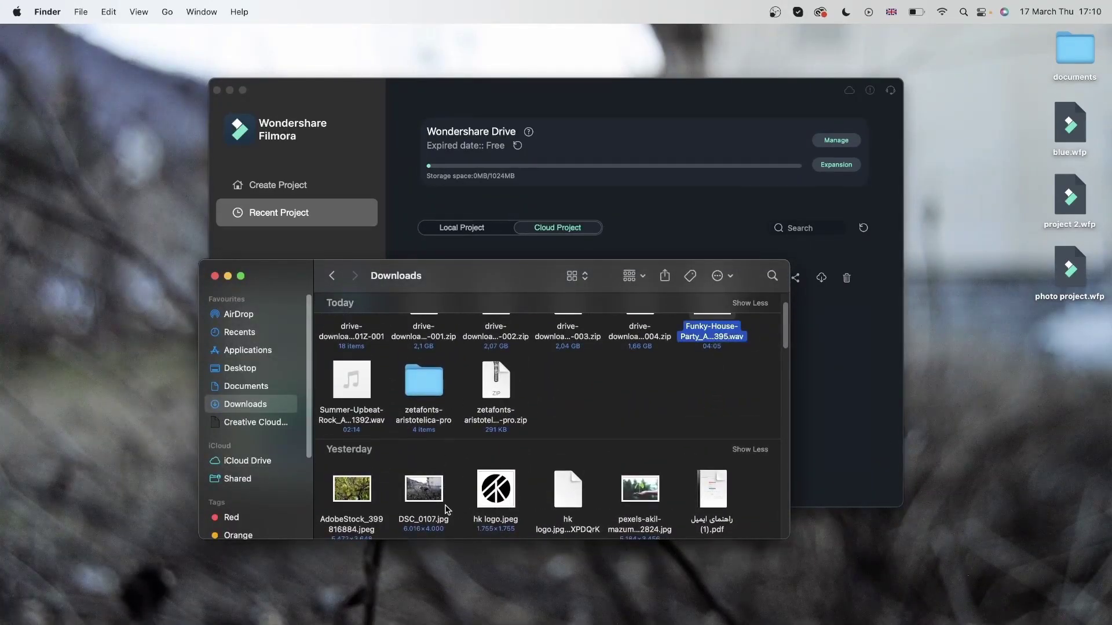
pyautogui.keyDown('super'); pyautogui.click(354, 491); pyautogui.keyUp('super')
pyautogui.rightClick(355, 492)
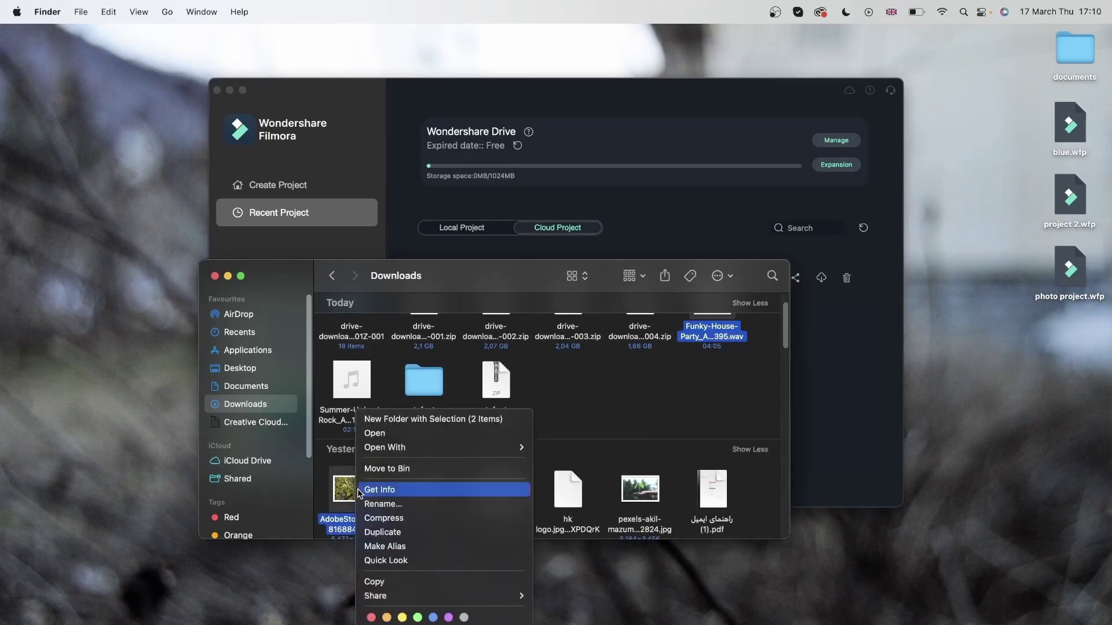
pyautogui.click(64, 506)
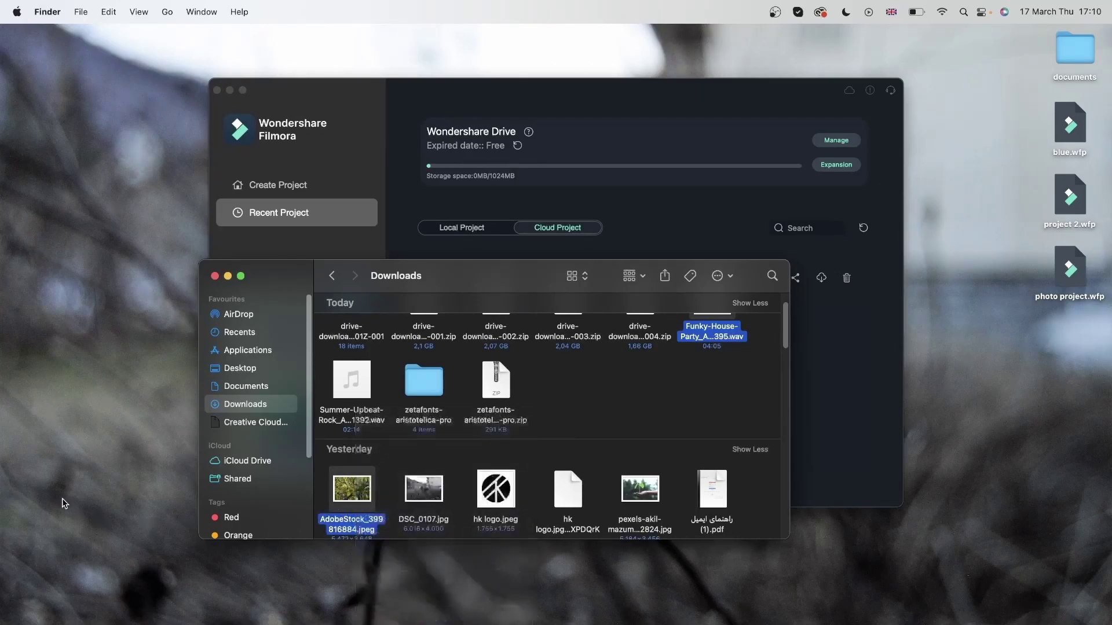
pyautogui.moveTo(368, 492); pyautogui.dragTo(65, 412)
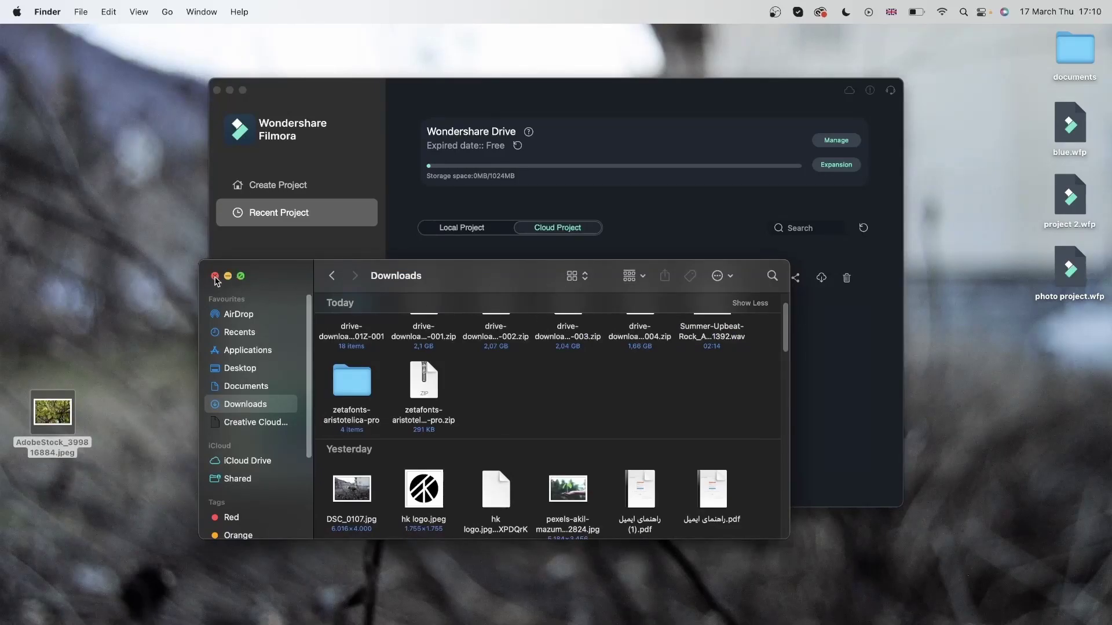
pyautogui.click(214, 277)
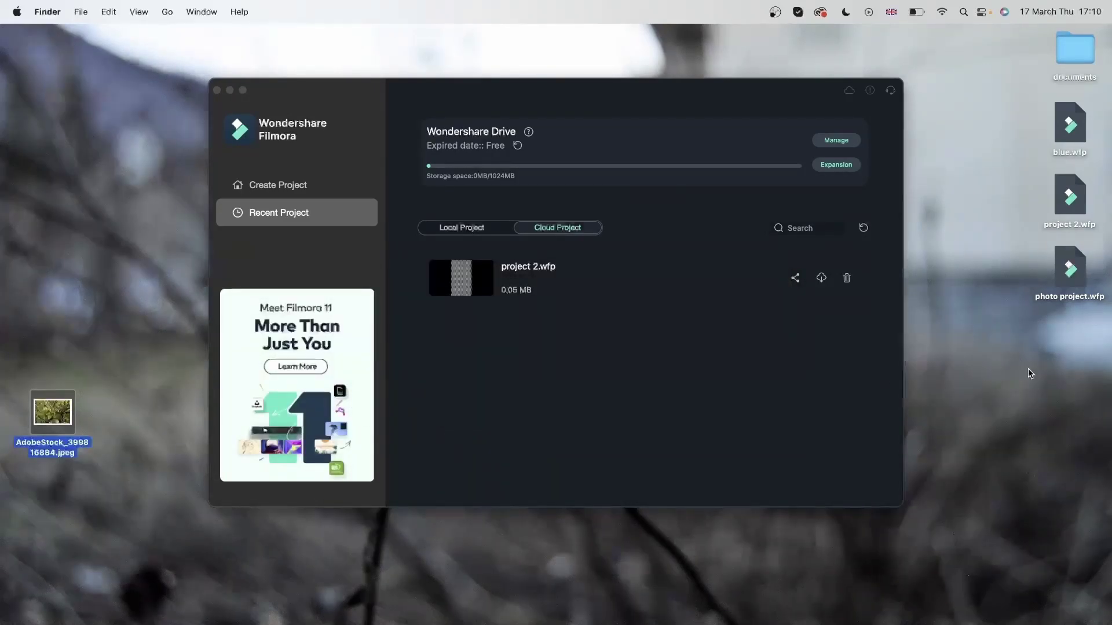
# Step: Open photo project.wfp in Filmora, relinking its missing music and photo to the Desktop copies, and scrub the timeline to 00:00:02:17
pyautogui.doubleClick(1065, 276)
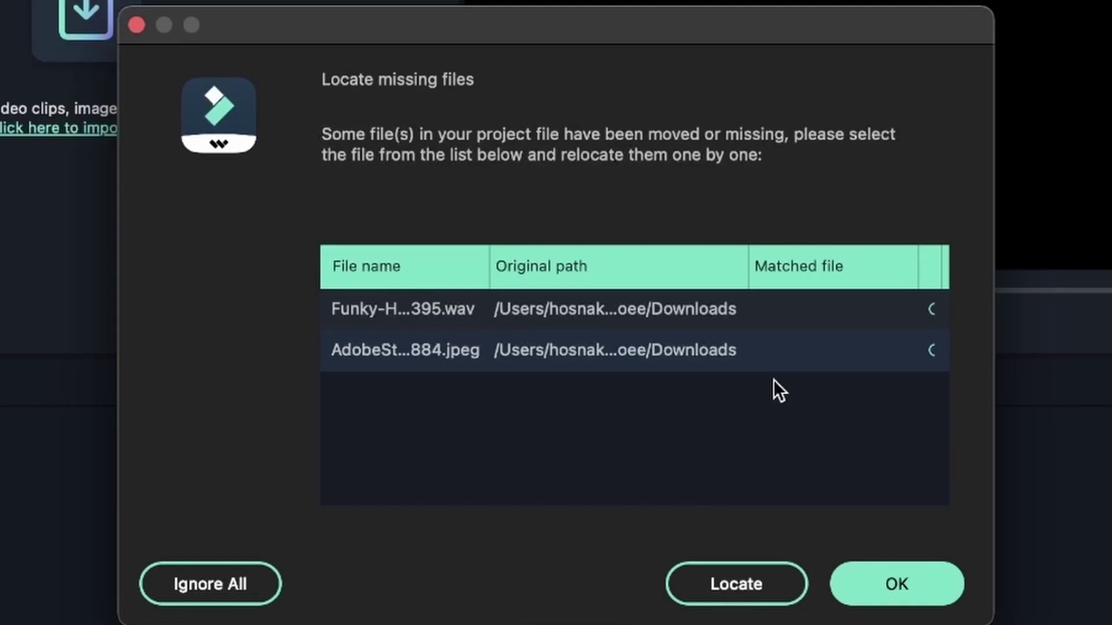
pyautogui.click(748, 586)
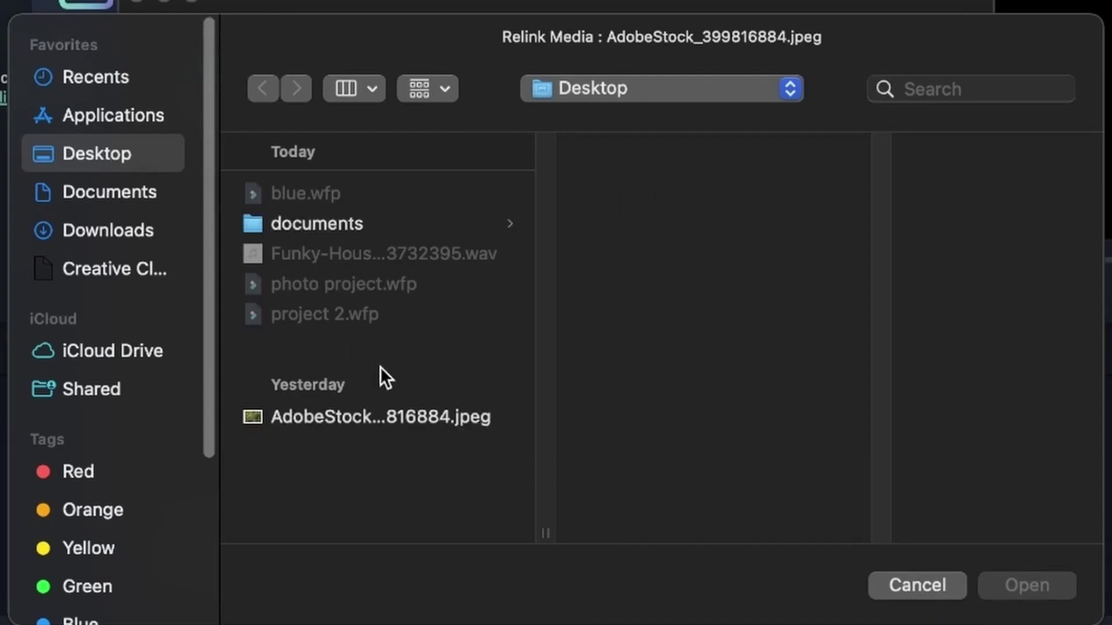
pyautogui.click(940, 582)
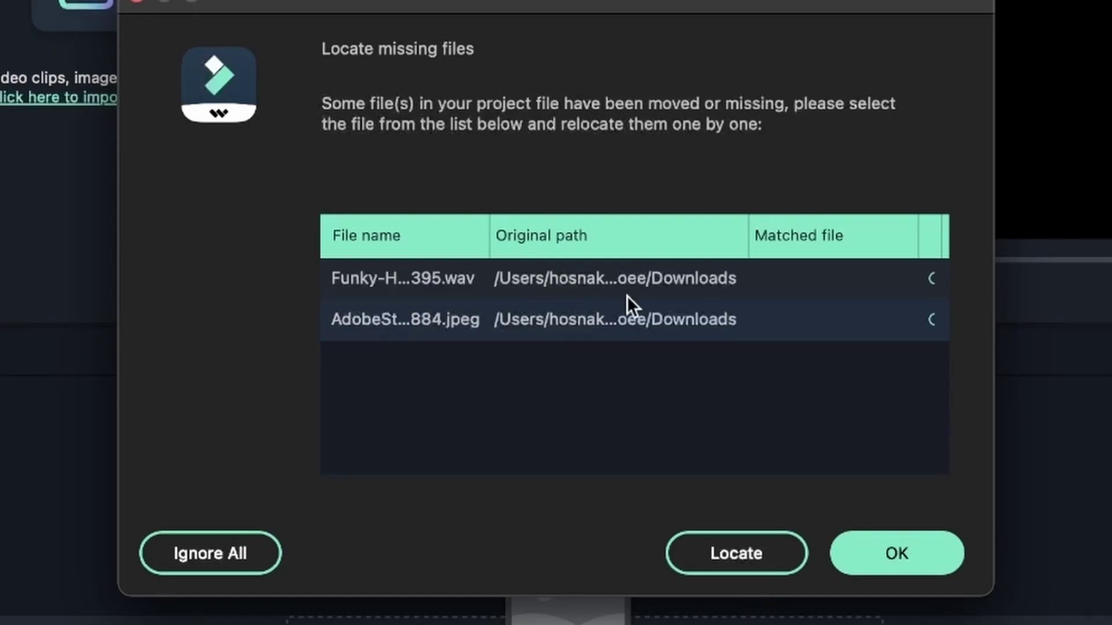
pyautogui.click(755, 551)
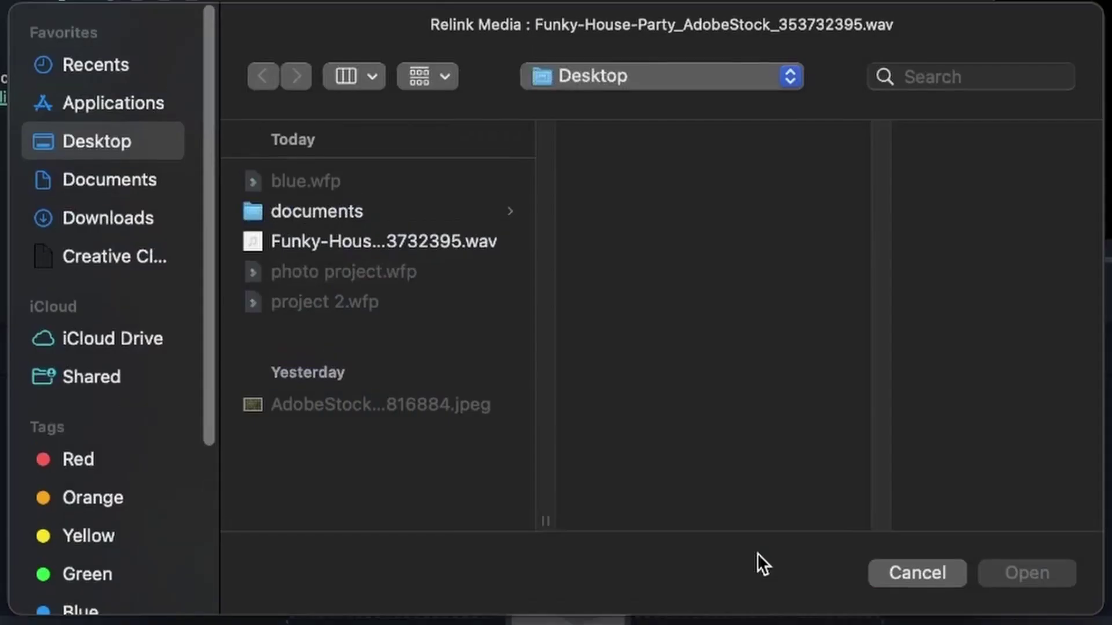
pyautogui.click(302, 260)
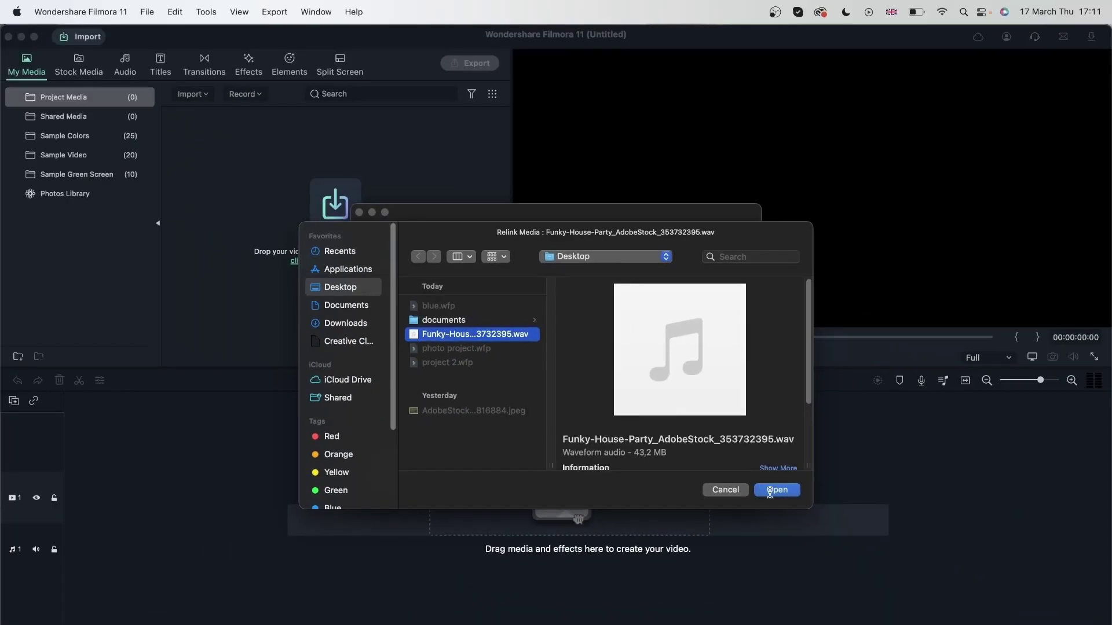
pyautogui.click(776, 490)
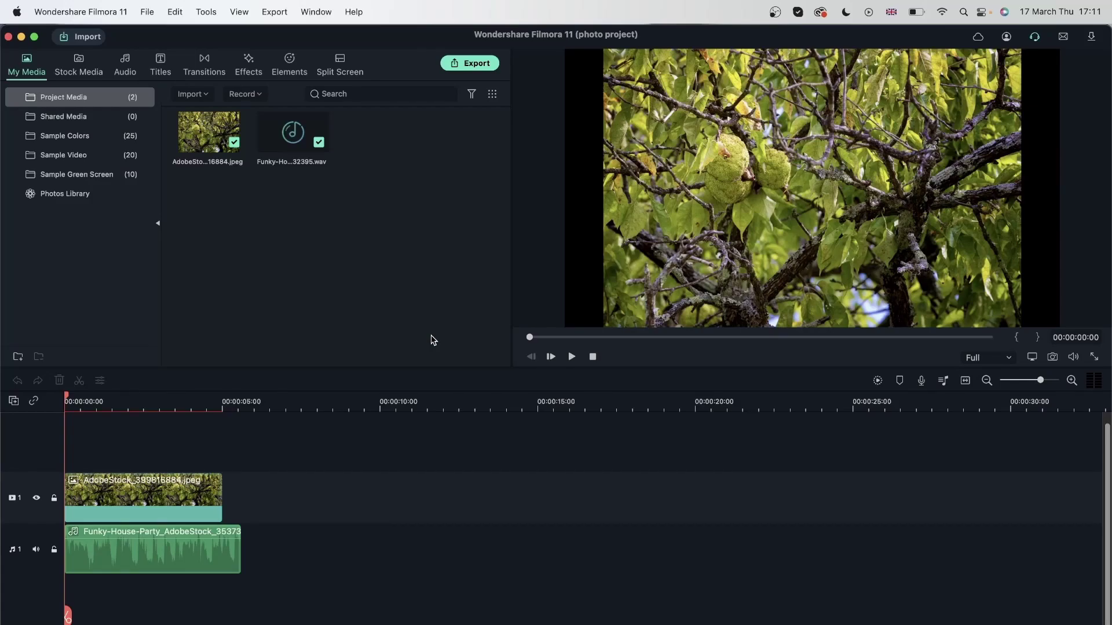
pyautogui.click(74, 399)
pyautogui.moveTo(74, 399); pyautogui.dragTo(147, 417)
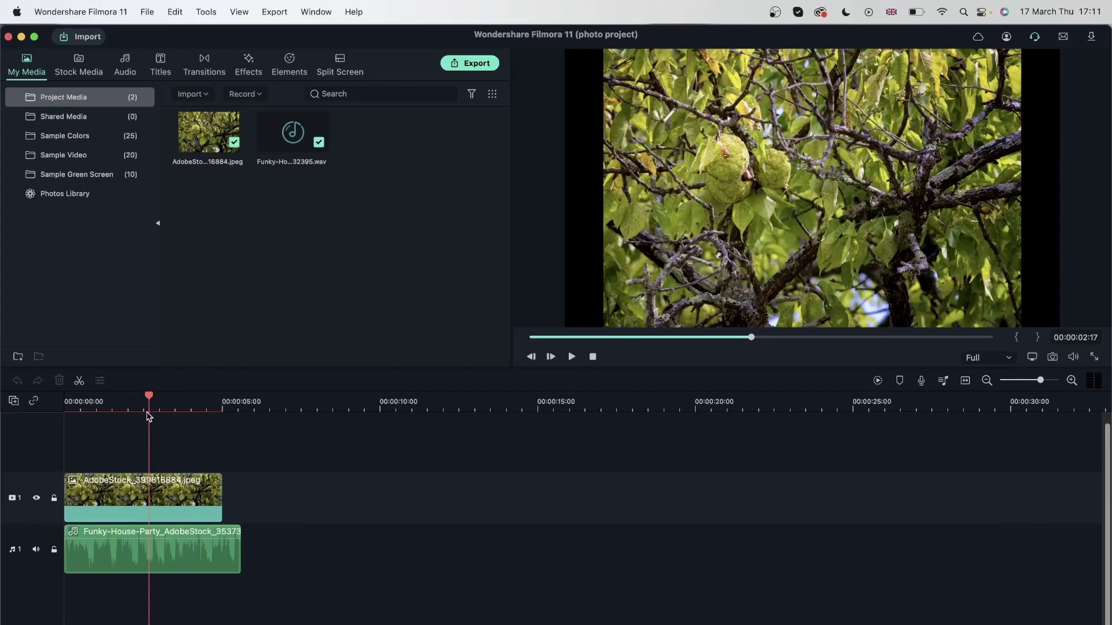
pyautogui.click(125, 504)
pyautogui.click(156, 559)
pyautogui.click(114, 498)
pyautogui.click(134, 559)
pyautogui.click(115, 493)
pyautogui.click(124, 553)
pyautogui.click(129, 497)
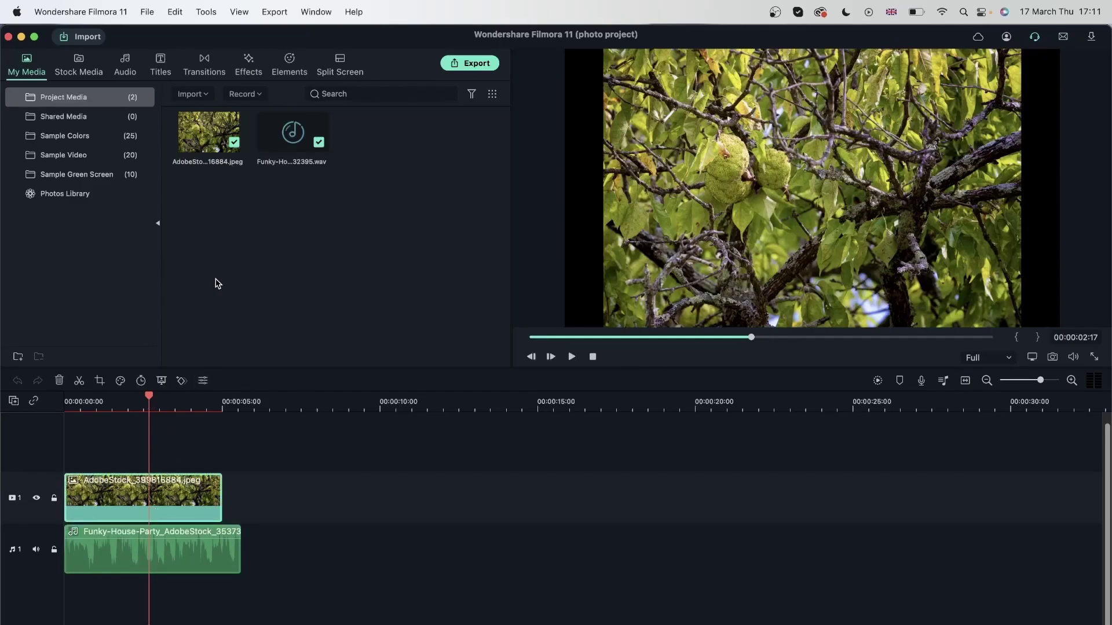
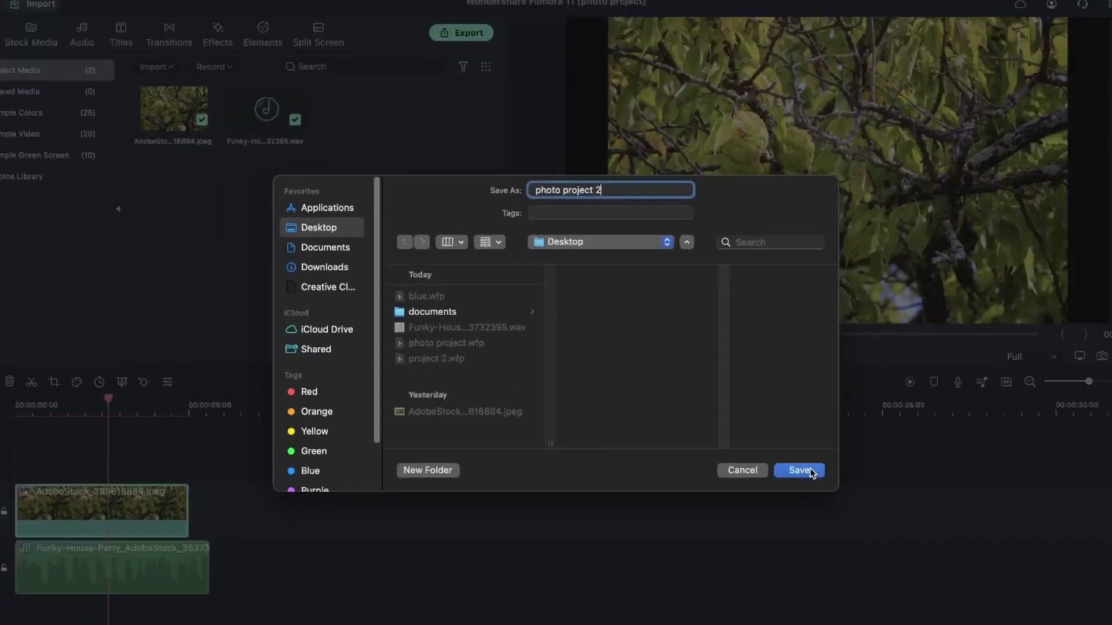
# Step: Save the project to the Desktop as the bundle "photo project 2", close the project, and minimize the Filmora start window
pyautogui.click(810, 471)
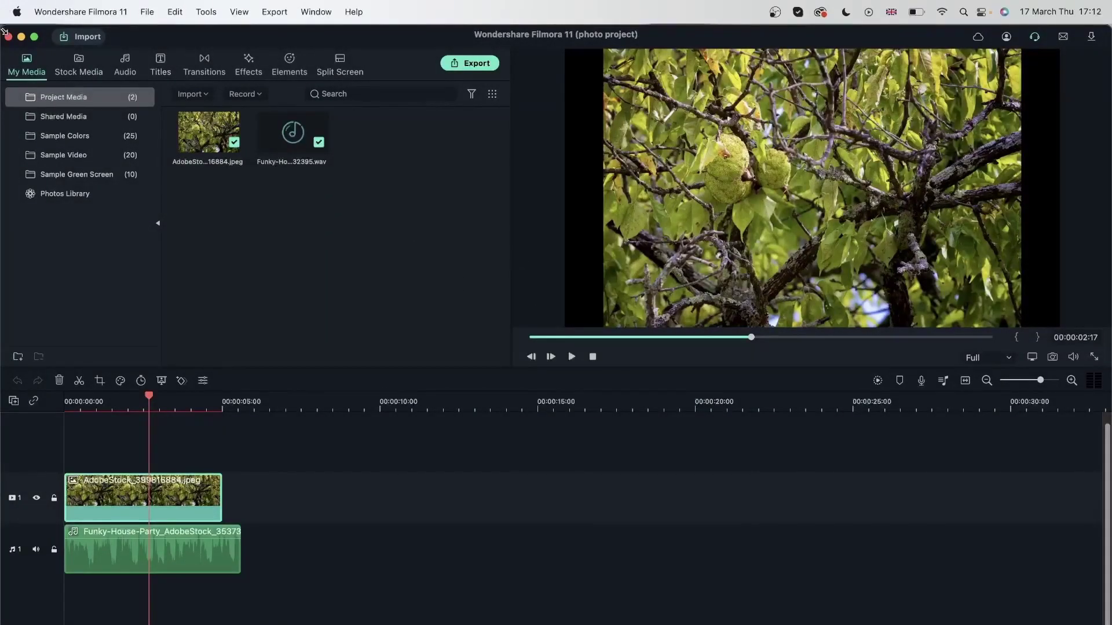
pyautogui.click(9, 37)
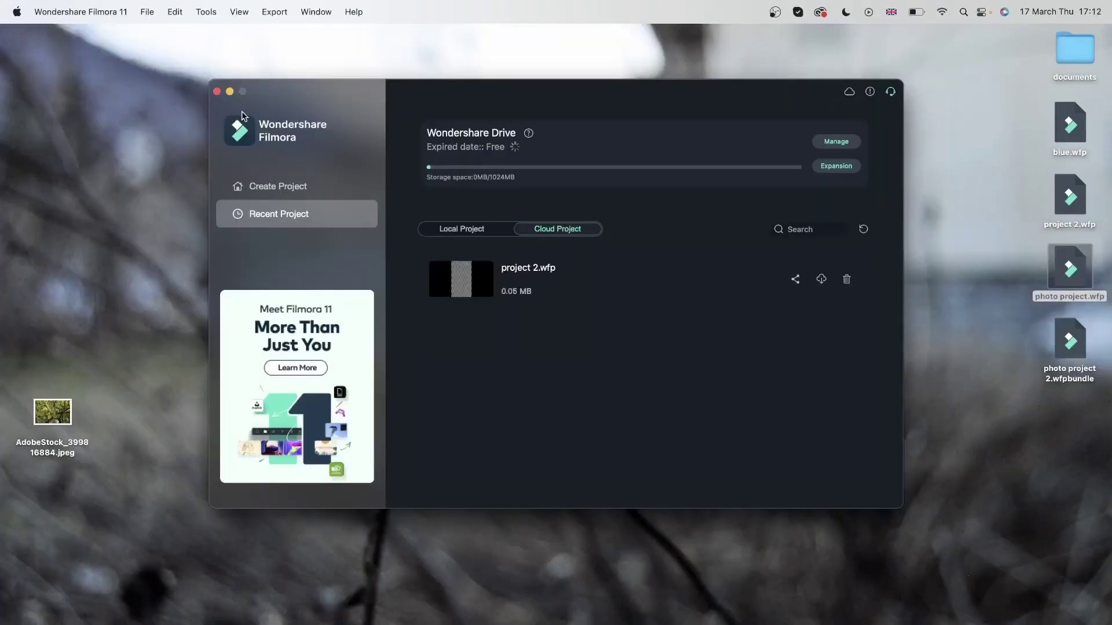
pyautogui.click(230, 92)
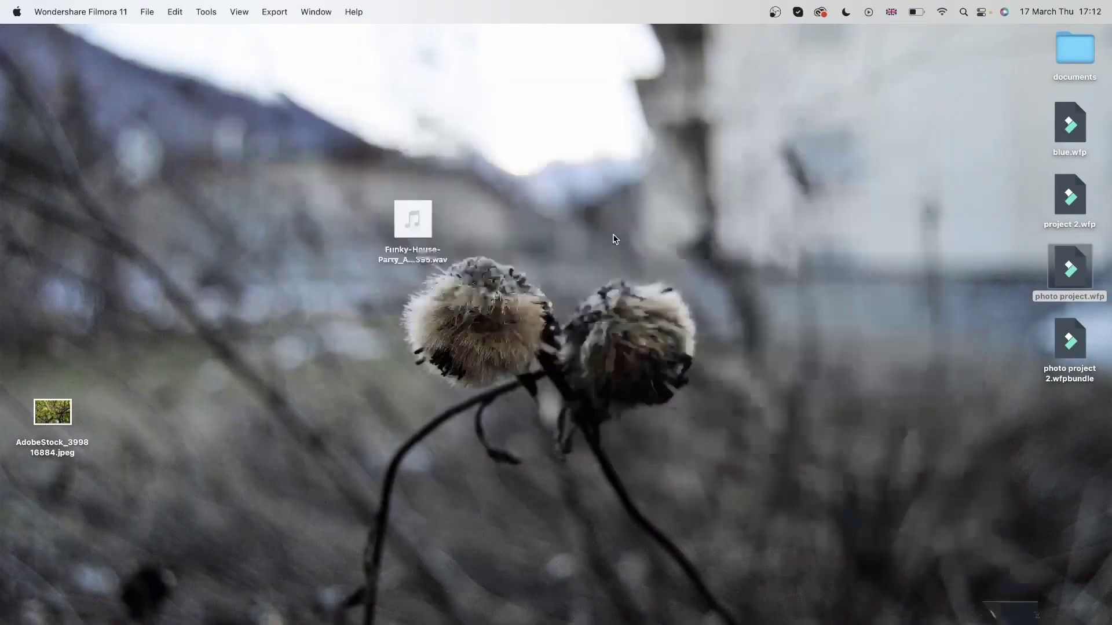
# Step: Place the Funky-House-Party WAV above the JPEG on the Desktop, and photo project.wfp next to photo project 2.wfpbundle mid-desktop
pyautogui.click(1017, 438)
pyautogui.moveTo(413, 220); pyautogui.dragTo(42, 325)
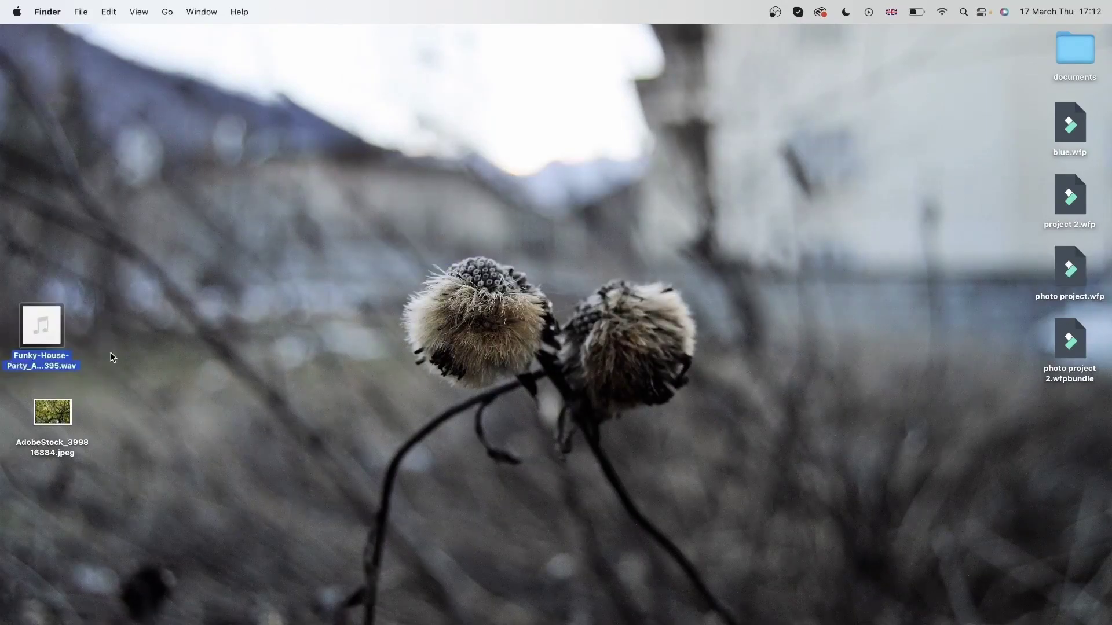
pyautogui.moveTo(1089, 278); pyautogui.dragTo(363, 339)
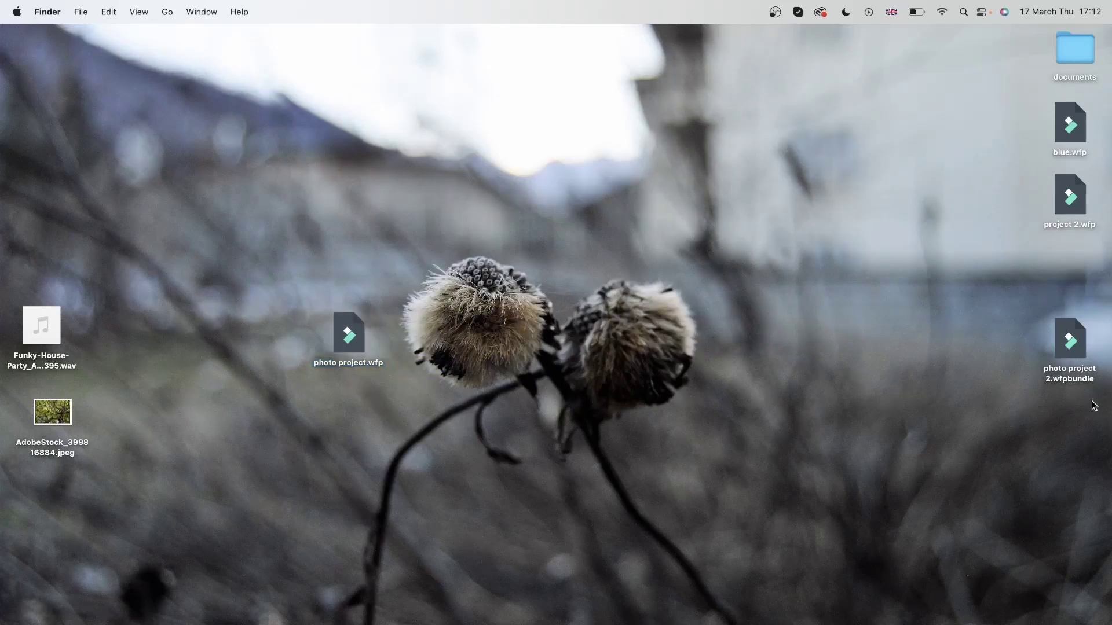
pyautogui.moveTo(1084, 356); pyautogui.dragTo(446, 338)
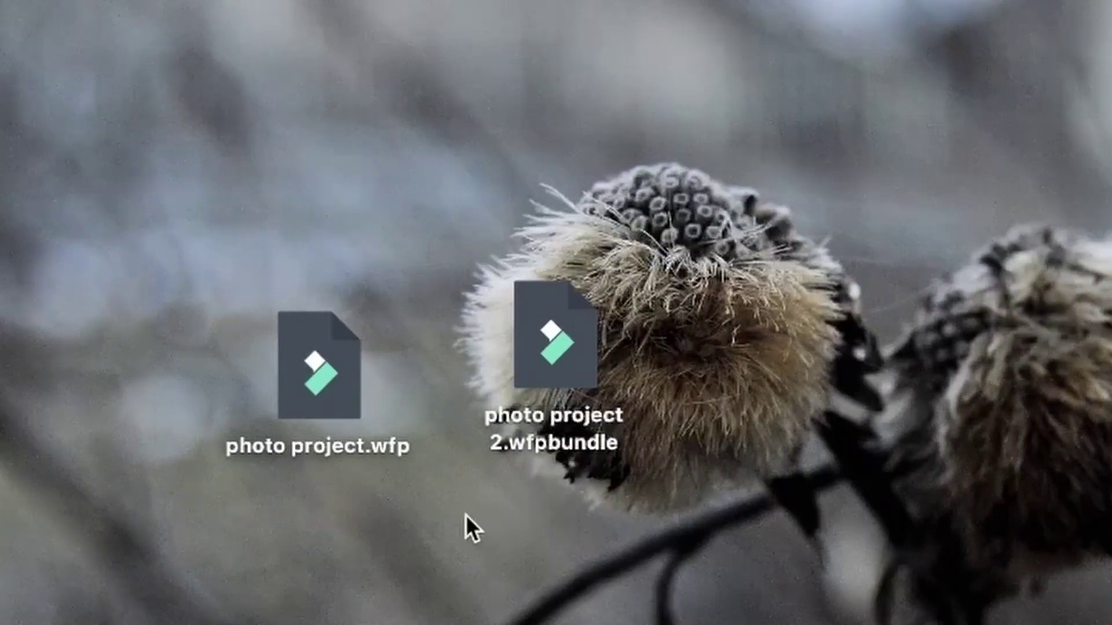
# Step: Check the size of photo project.wfp in its file information, and close the information window
pyautogui.click(397, 450)
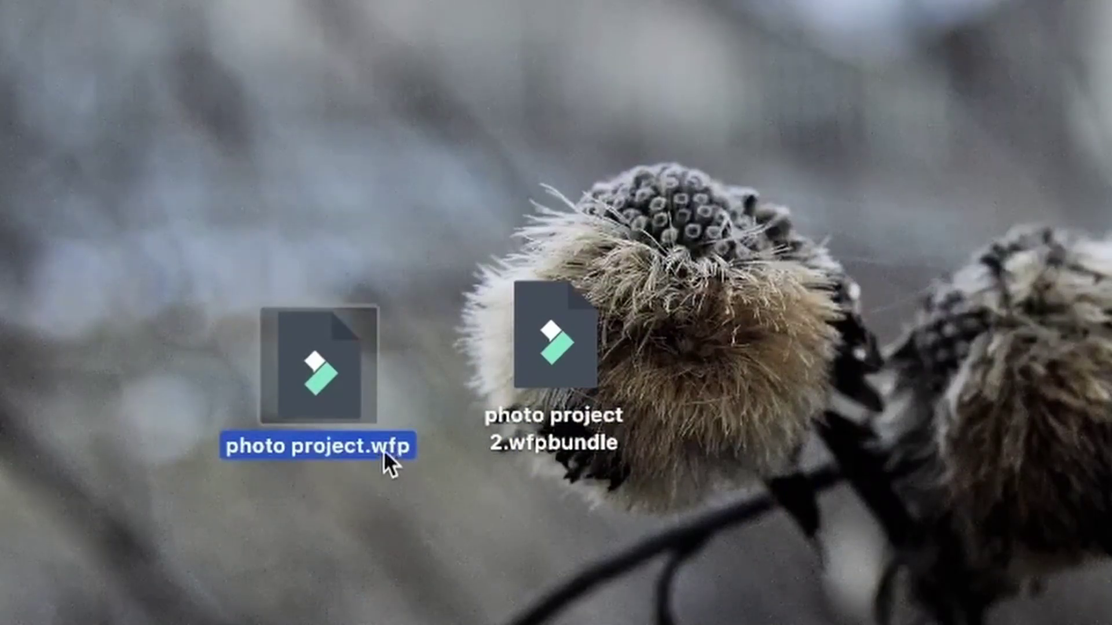
pyautogui.click(551, 455)
pyautogui.click(312, 414)
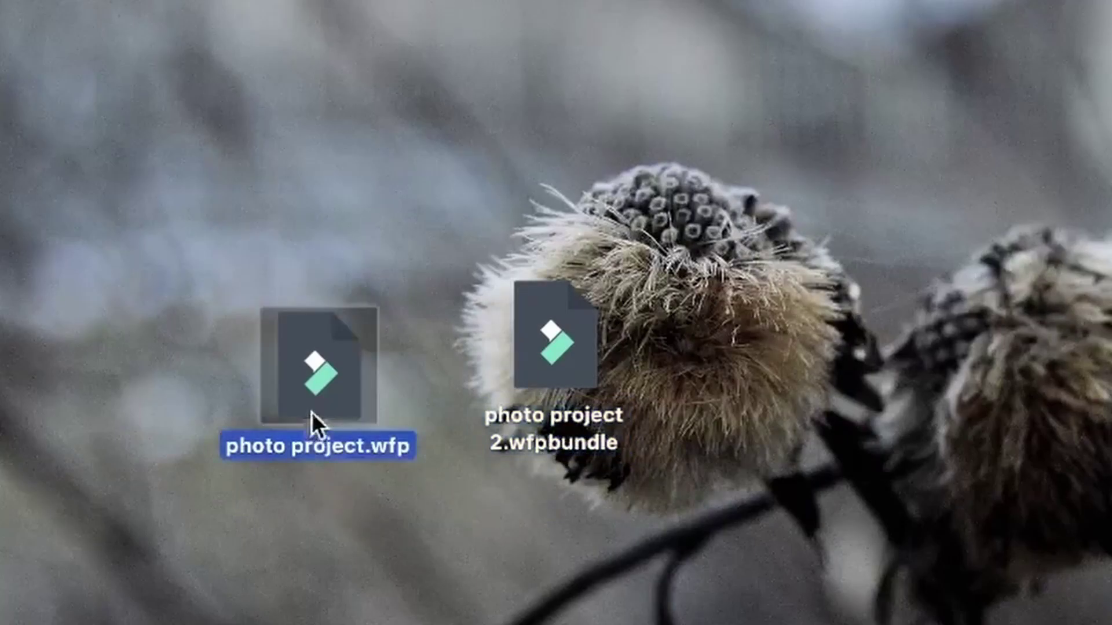
pyautogui.rightClick(311, 414)
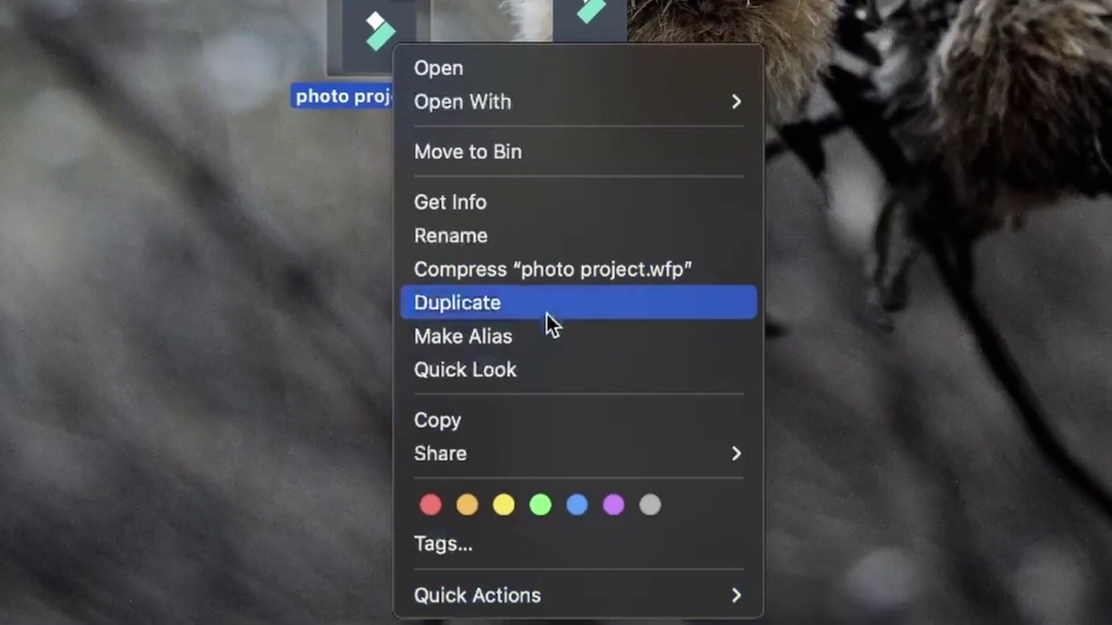
pyautogui.click(548, 202)
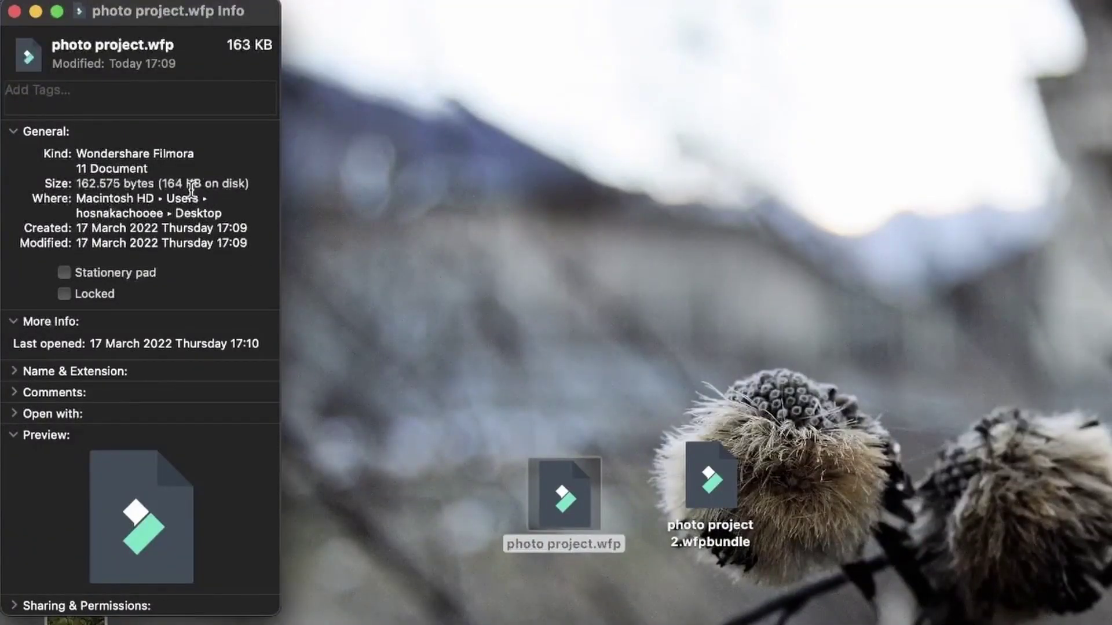
pyautogui.doubleClick(175, 184)
pyautogui.moveTo(136, 16); pyautogui.dragTo(790, 118)
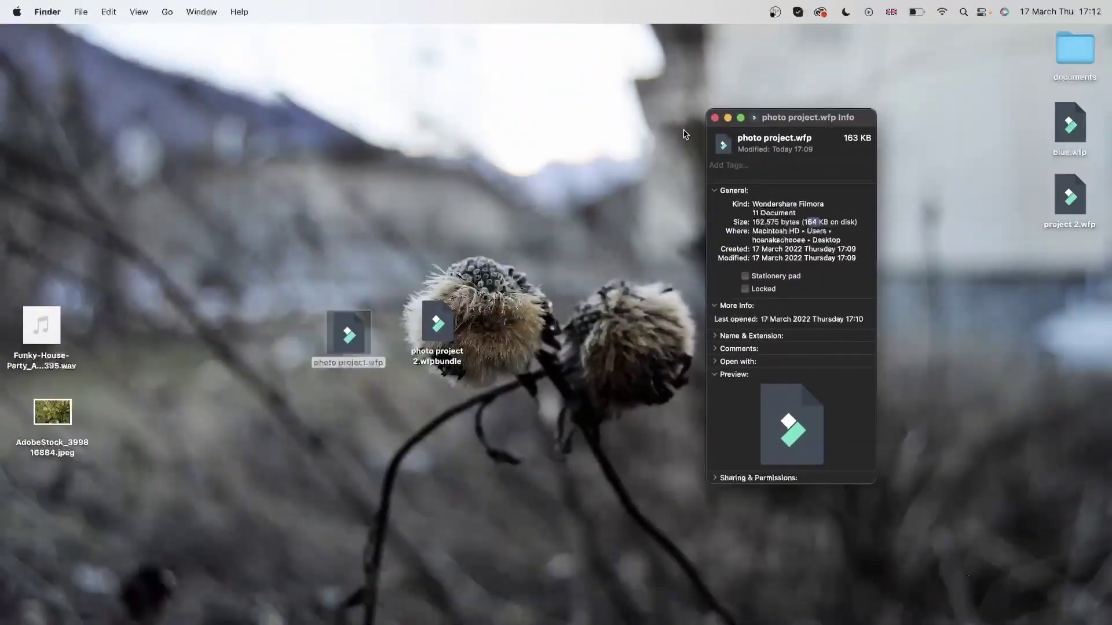
pyautogui.click(715, 118)
# Step: Show the file information of the Funky-House-Party WAV on the Desktop
pyautogui.click(46, 342)
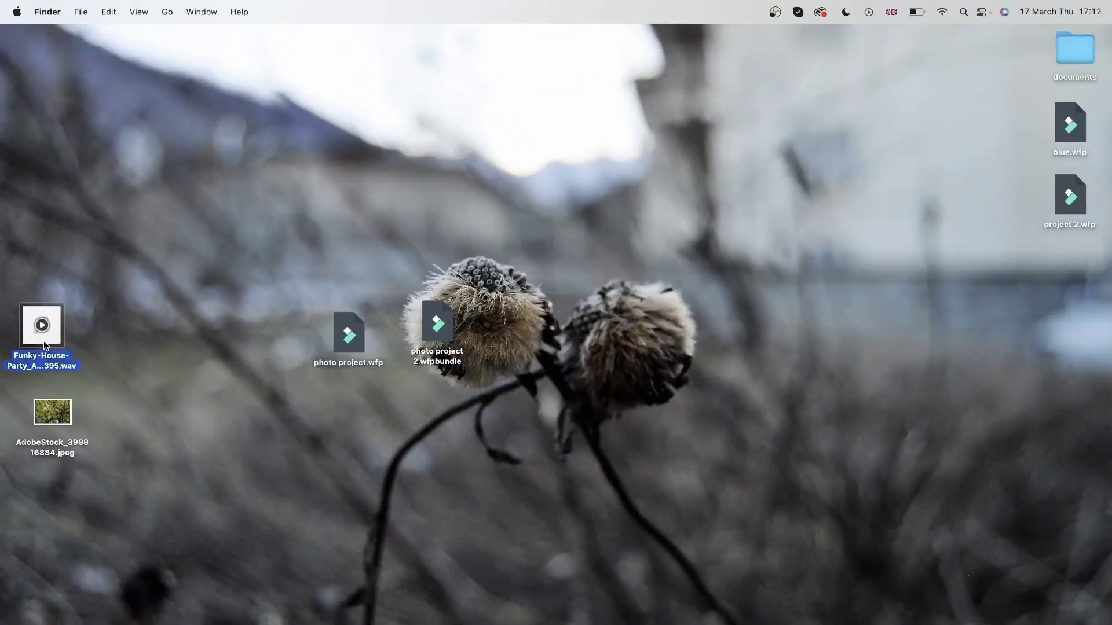
pyautogui.rightClick(46, 346)
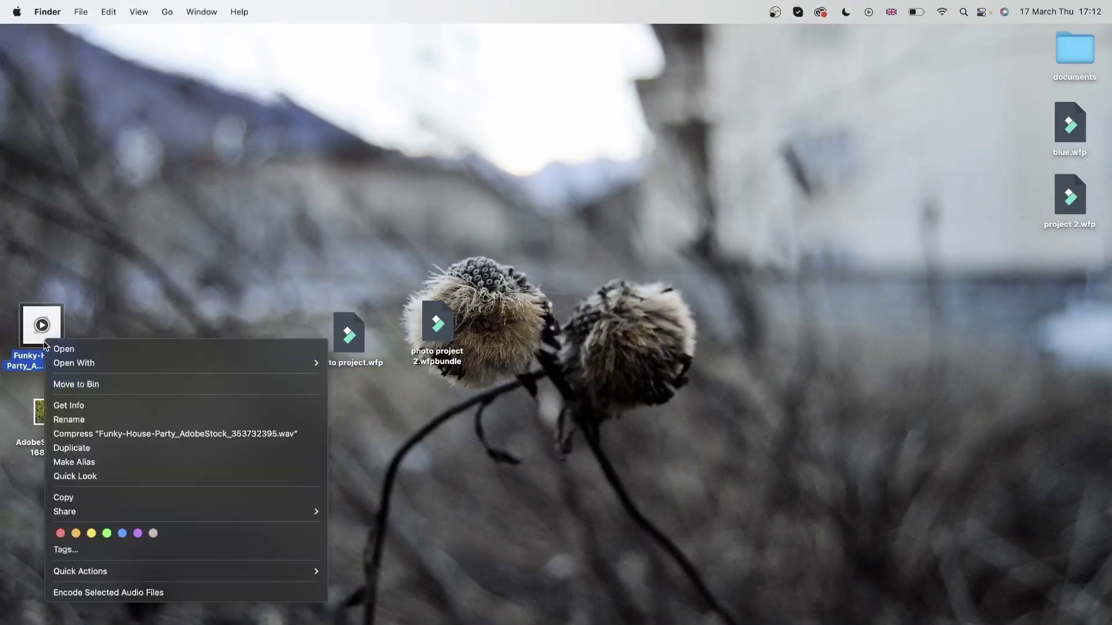
pyautogui.click(81, 405)
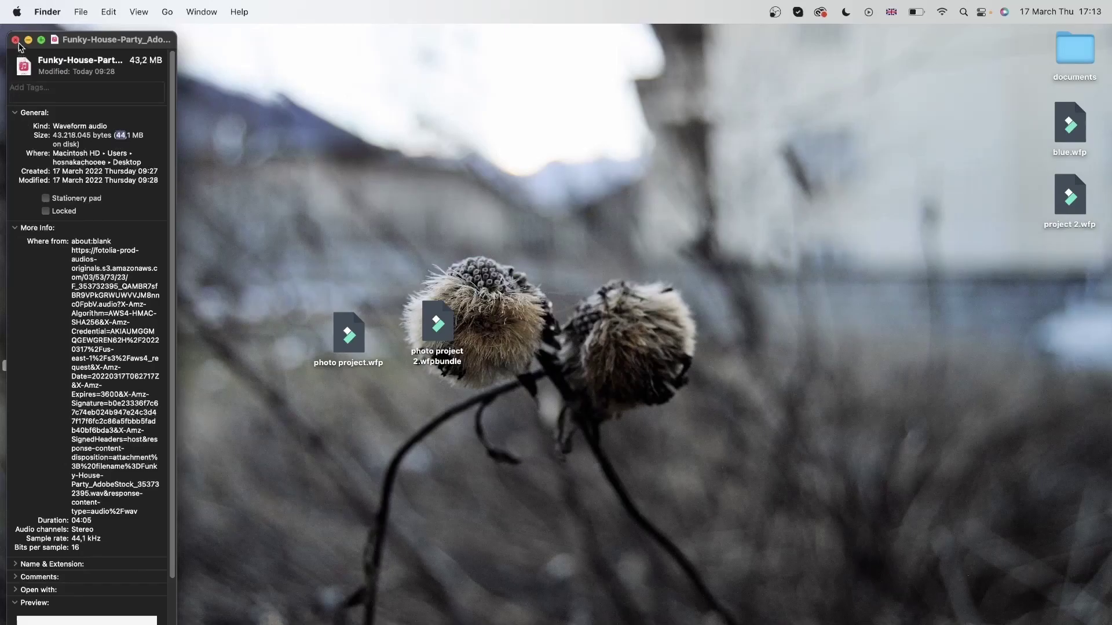
# Step: Show the file information of photo project.wfp again and place it directly beside the WAV's information window
pyautogui.click(342, 348)
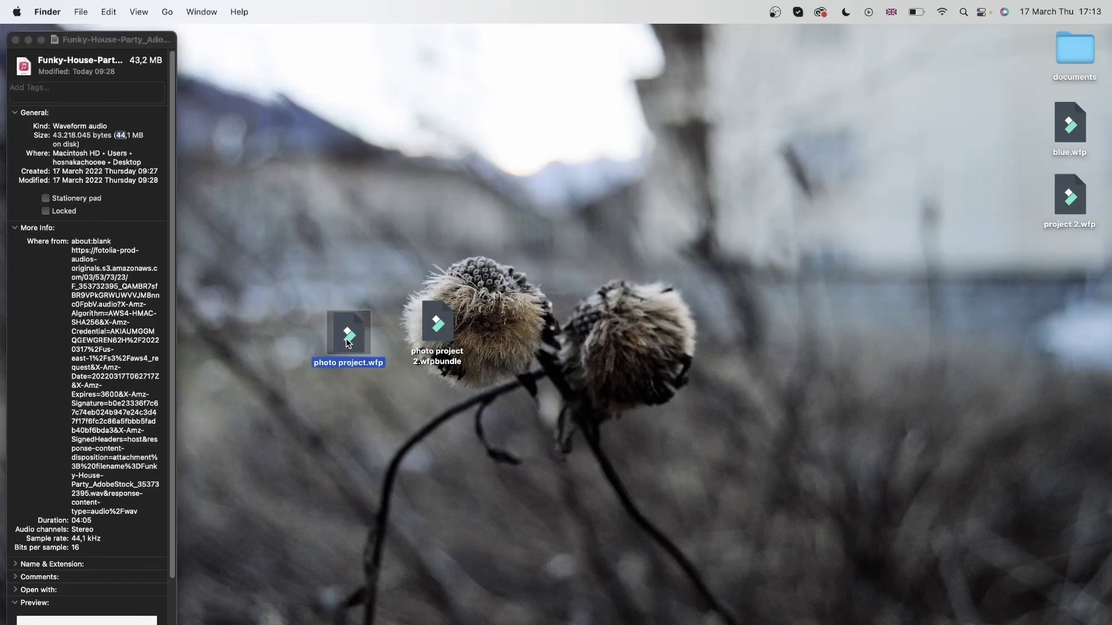
pyautogui.rightClick(348, 347)
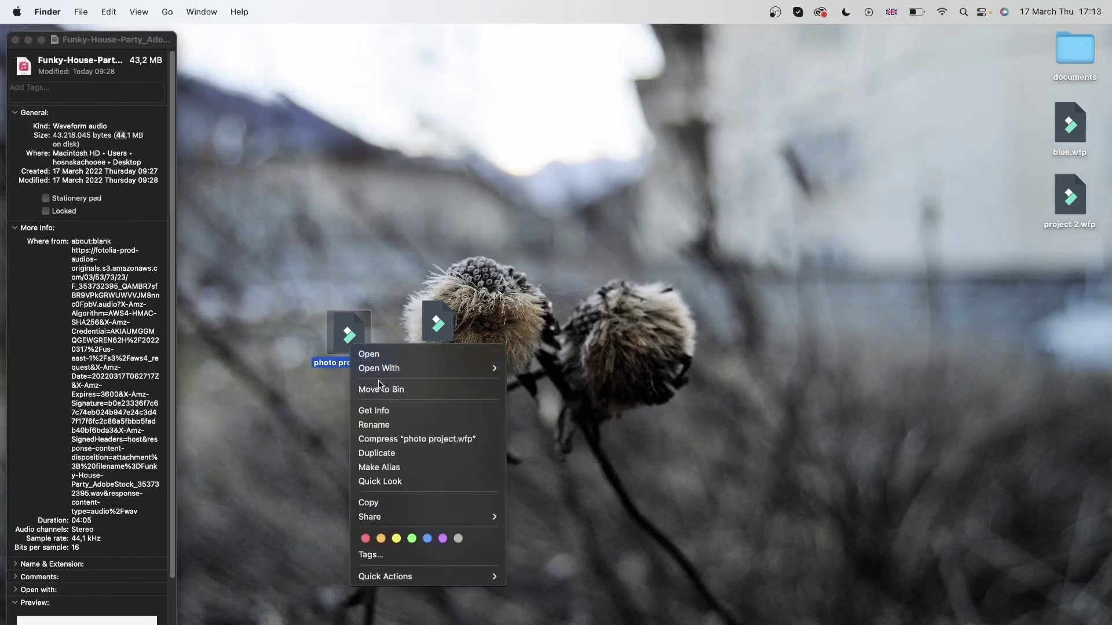
pyautogui.click(390, 408)
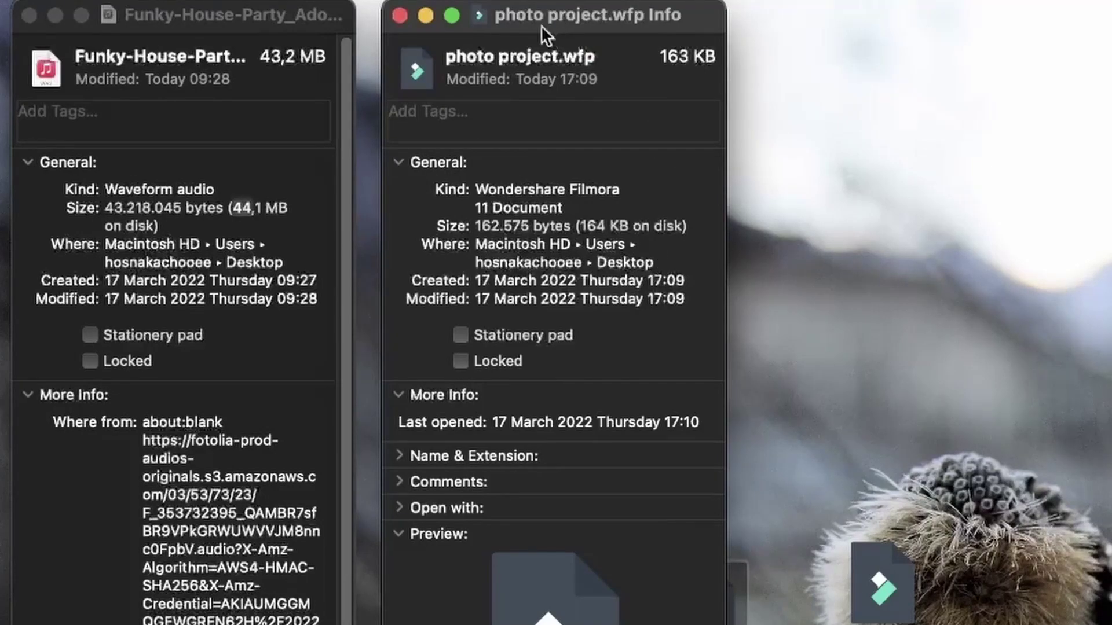
pyautogui.moveTo(557, 12); pyautogui.dragTo(1111, 131)
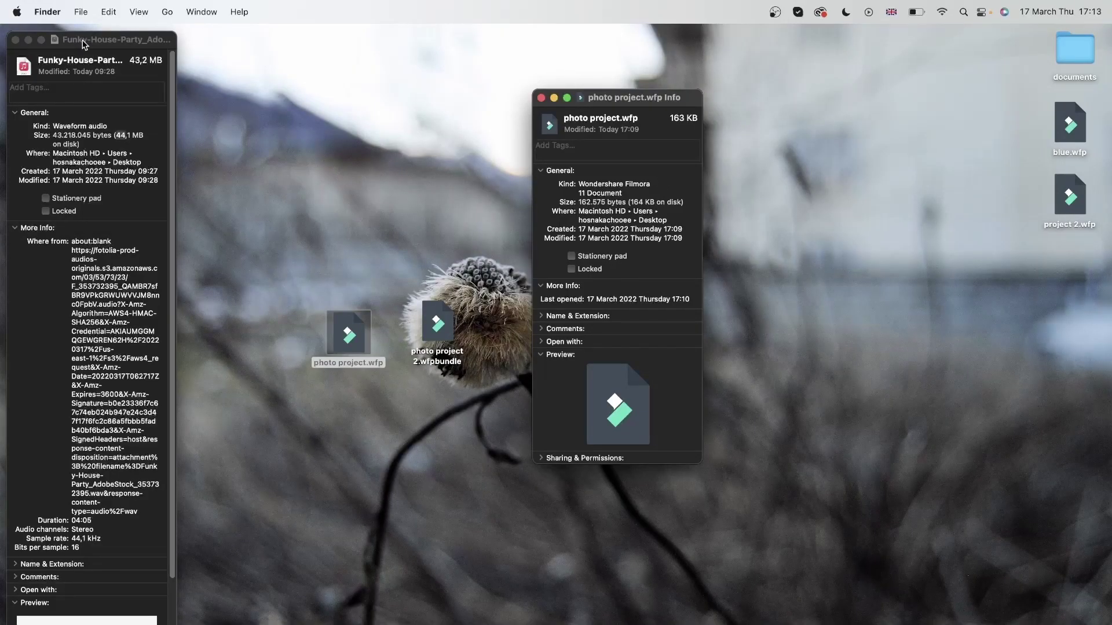
pyautogui.moveTo(84, 45); pyautogui.dragTo(325, 51)
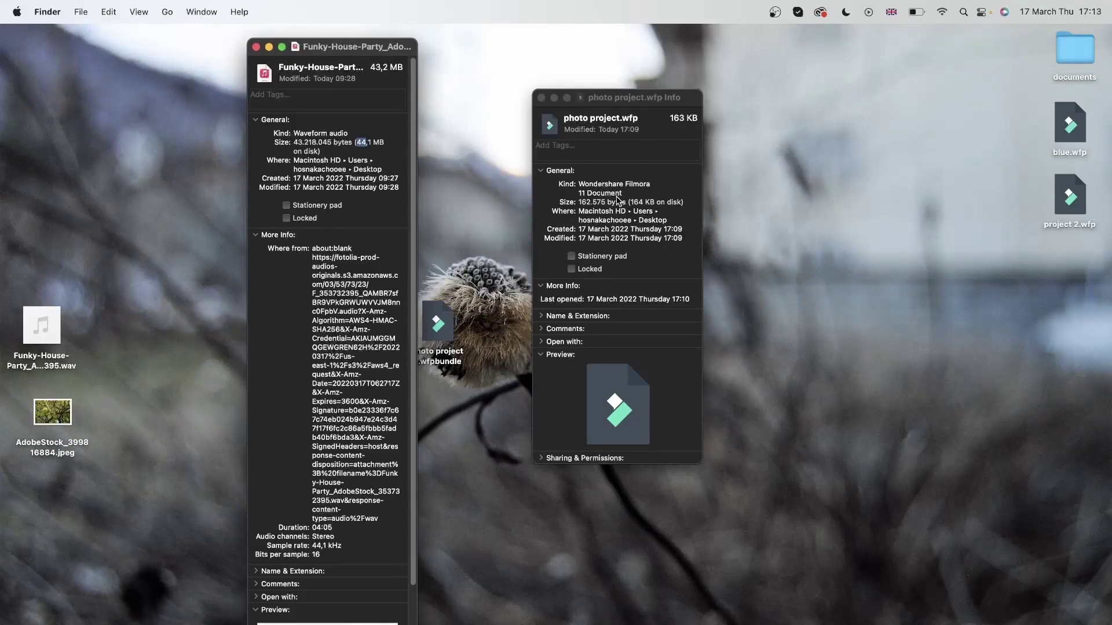
pyautogui.moveTo(352, 51); pyautogui.dragTo(167, 55)
pyautogui.click(352, 346)
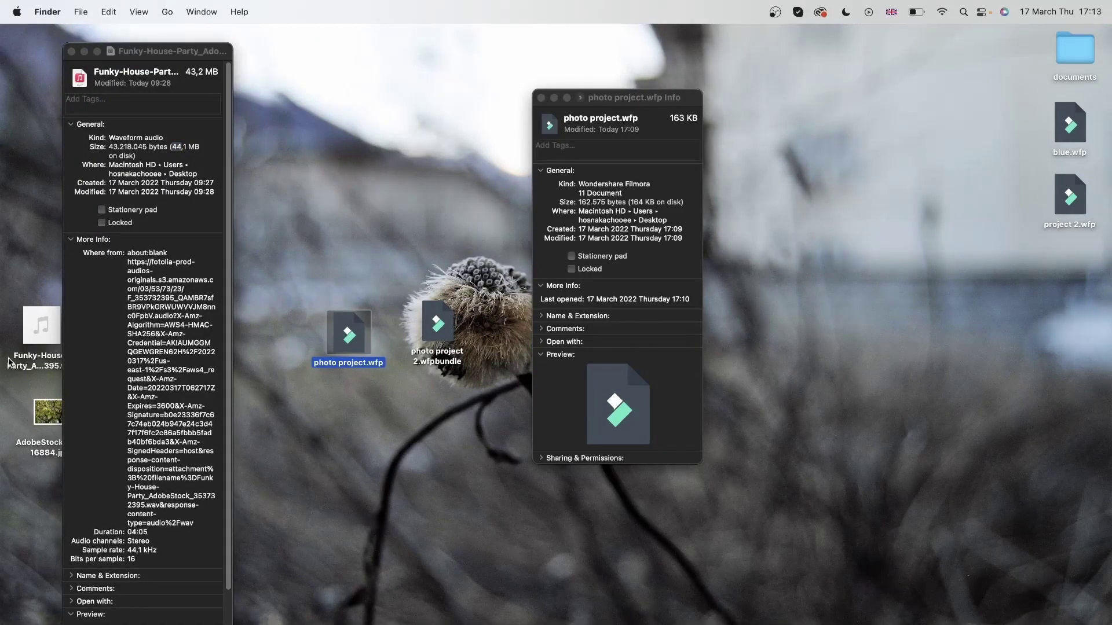
pyautogui.click(606, 100)
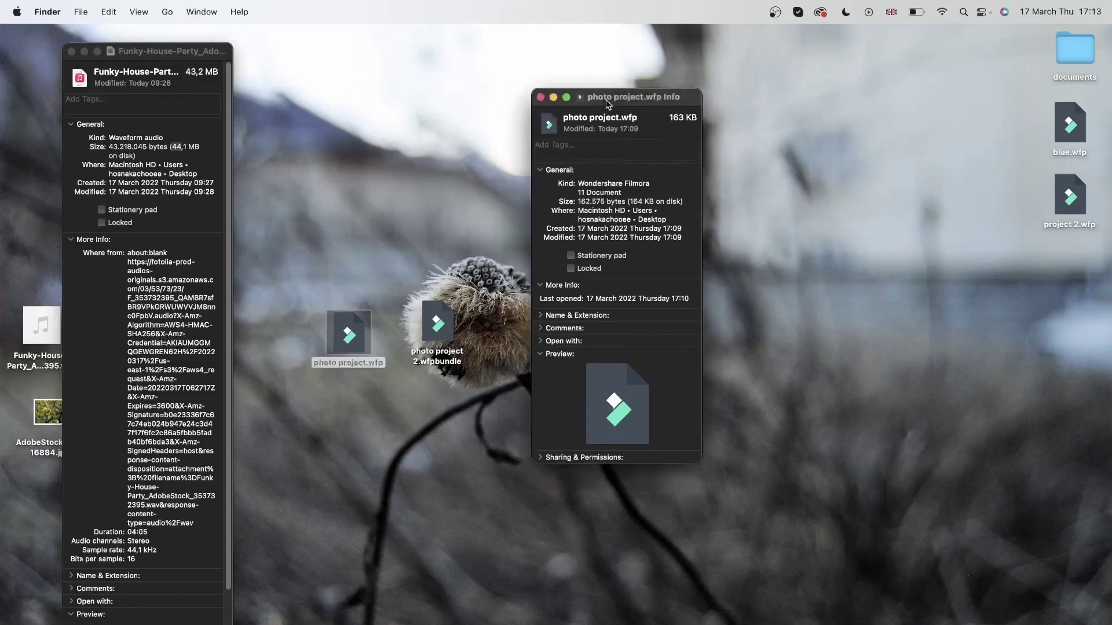
pyautogui.moveTo(606, 100); pyautogui.dragTo(309, 58)
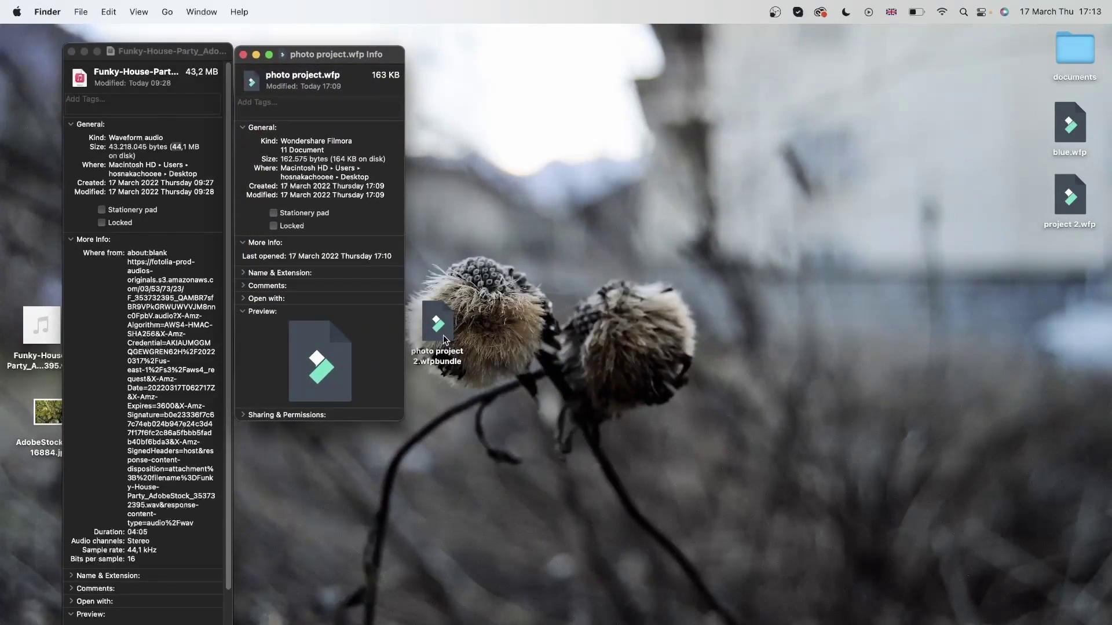
# Step: Move photo project 2.wfpbundle clear of the open windows, show its file information, and place it beside that of photo project.wfp
pyautogui.moveTo(445, 339); pyautogui.dragTo(705, 140)
pyautogui.rightClick(704, 140)
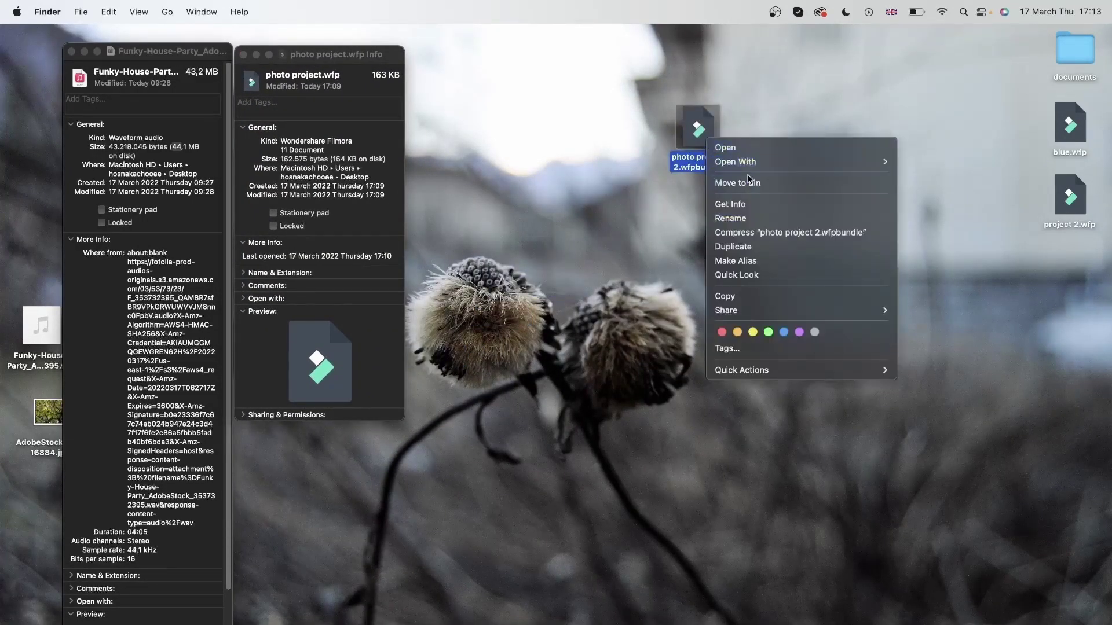
pyautogui.click(767, 207)
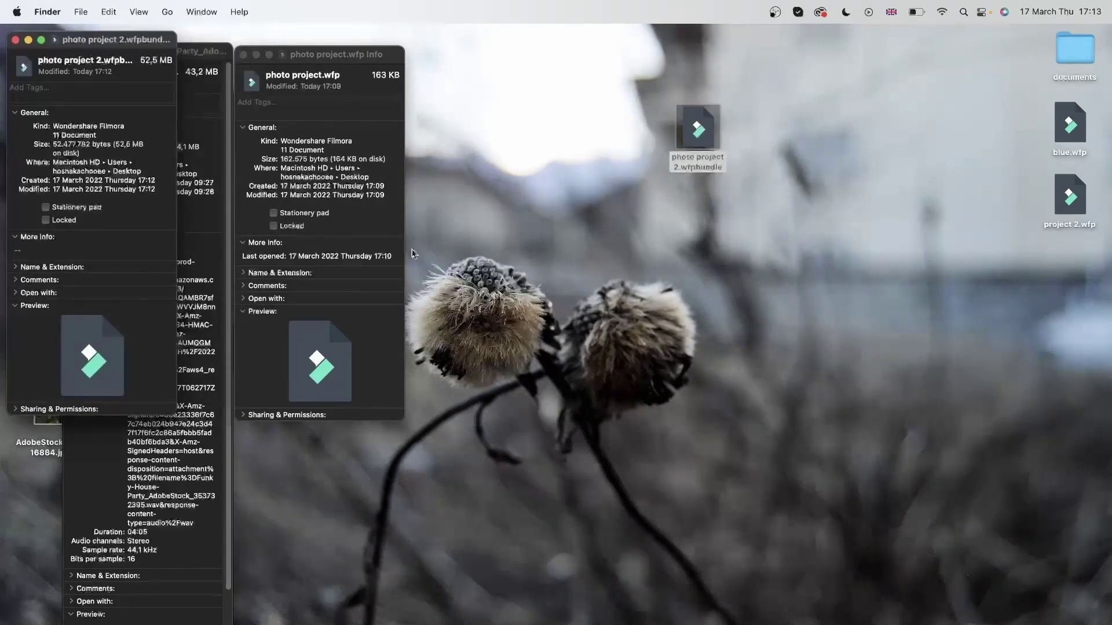
pyautogui.moveTo(119, 41); pyautogui.dragTo(516, 59)
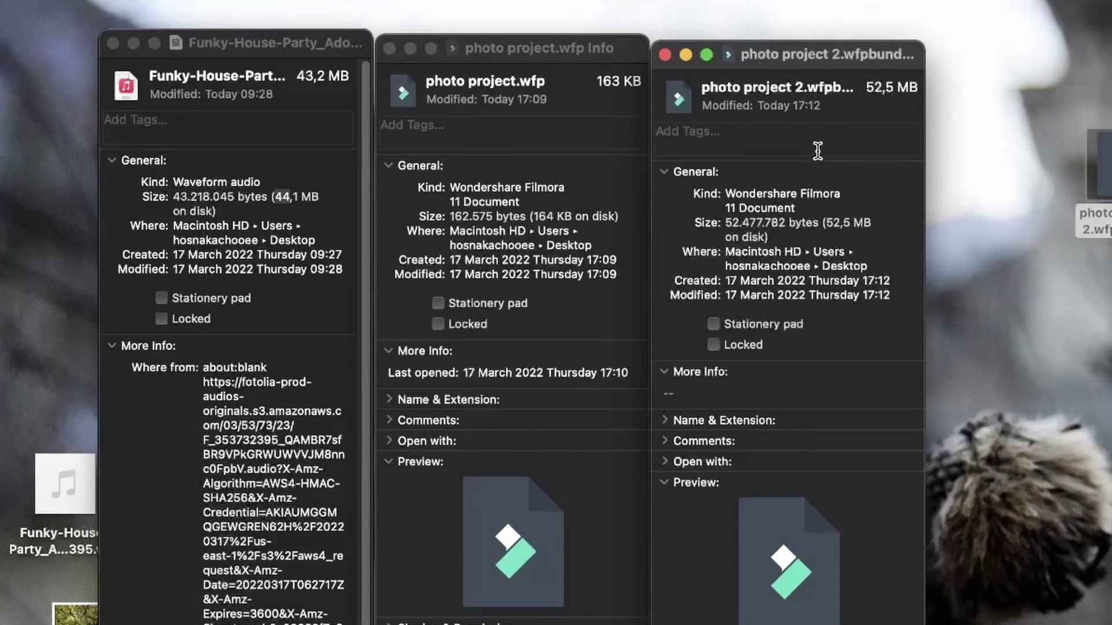
# Step: Compare the file sizes of photo project.wfp and photo project 2.wfpbundle by highlighting both in their information windows
pyautogui.click(589, 80)
pyautogui.moveTo(592, 80); pyautogui.dragTo(653, 79)
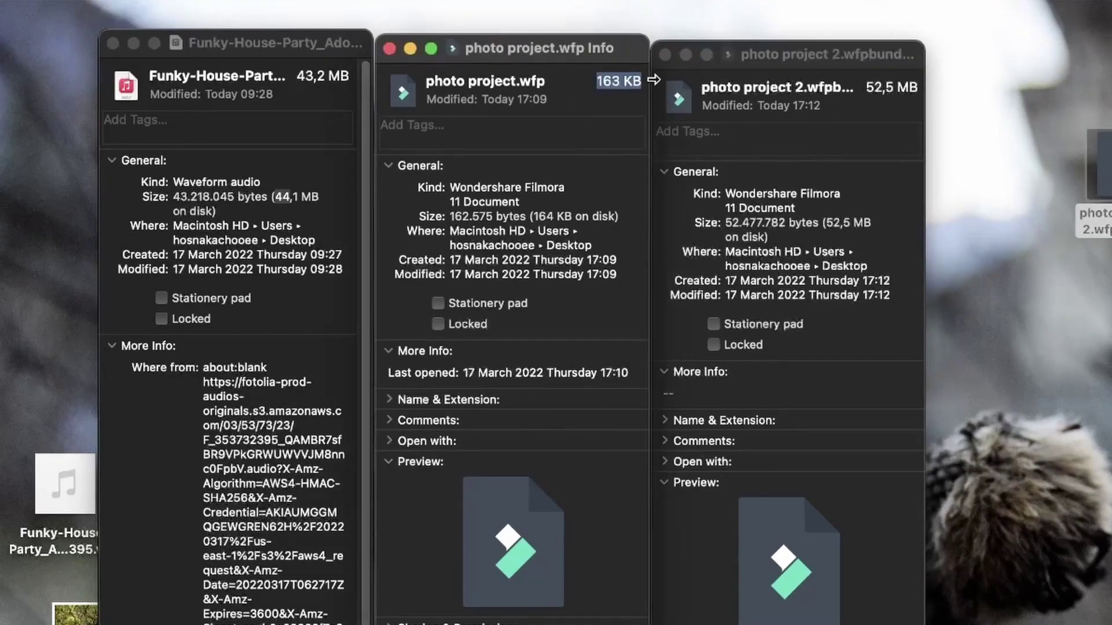
pyautogui.click(870, 84)
pyautogui.moveTo(868, 86); pyautogui.dragTo(938, 97)
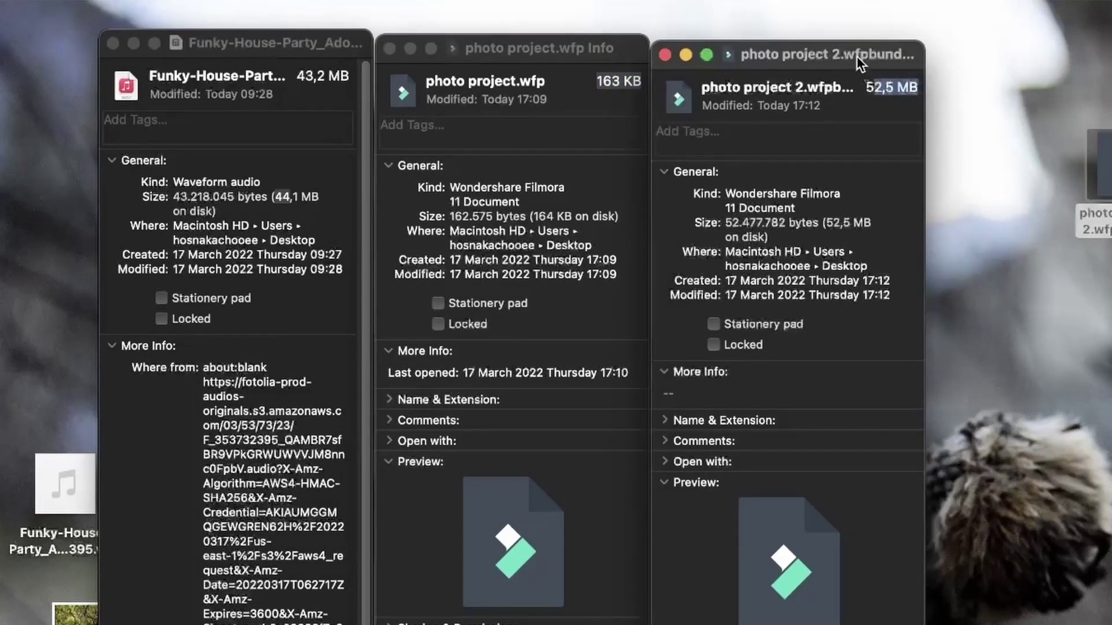
# Step: Shift the three information windows over to make room, and show the file information of AdobeStock_399816884.jpeg beside them
pyautogui.moveTo(856, 55); pyautogui.dragTo(1017, 45)
pyautogui.moveTo(523, 48); pyautogui.dragTo(682, 44)
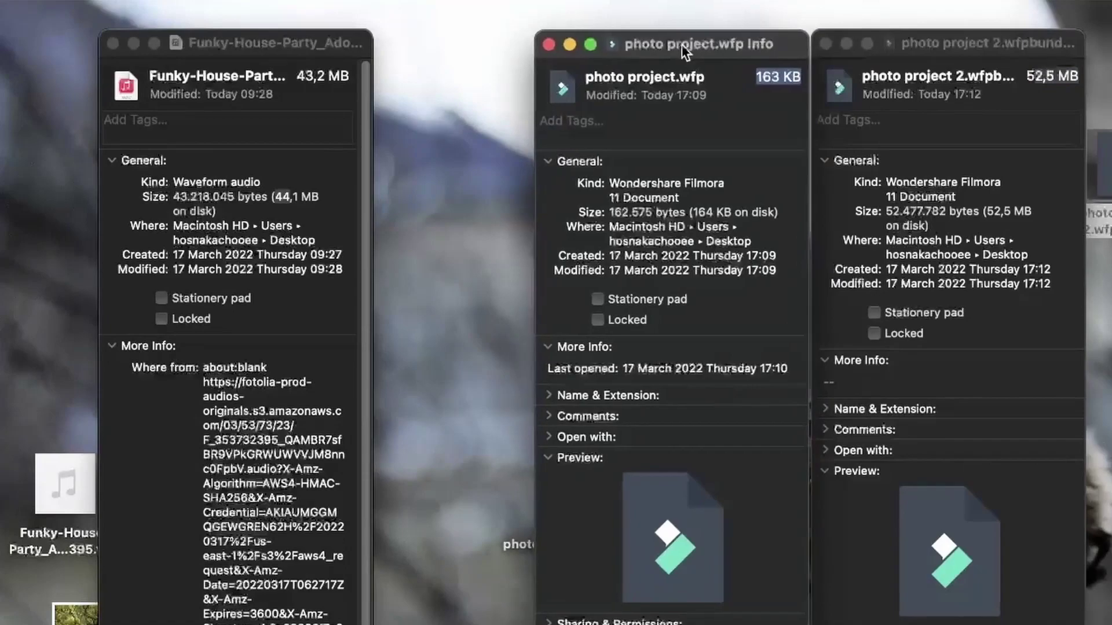
pyautogui.moveTo(273, 48); pyautogui.dragTo(433, 43)
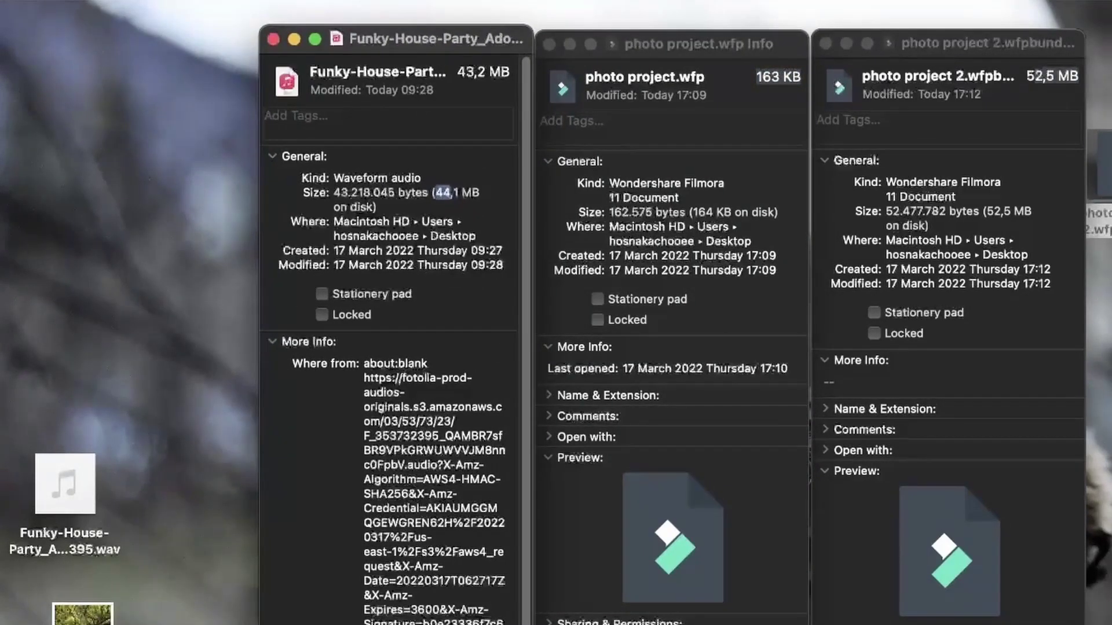
pyautogui.rightClick(93, 610)
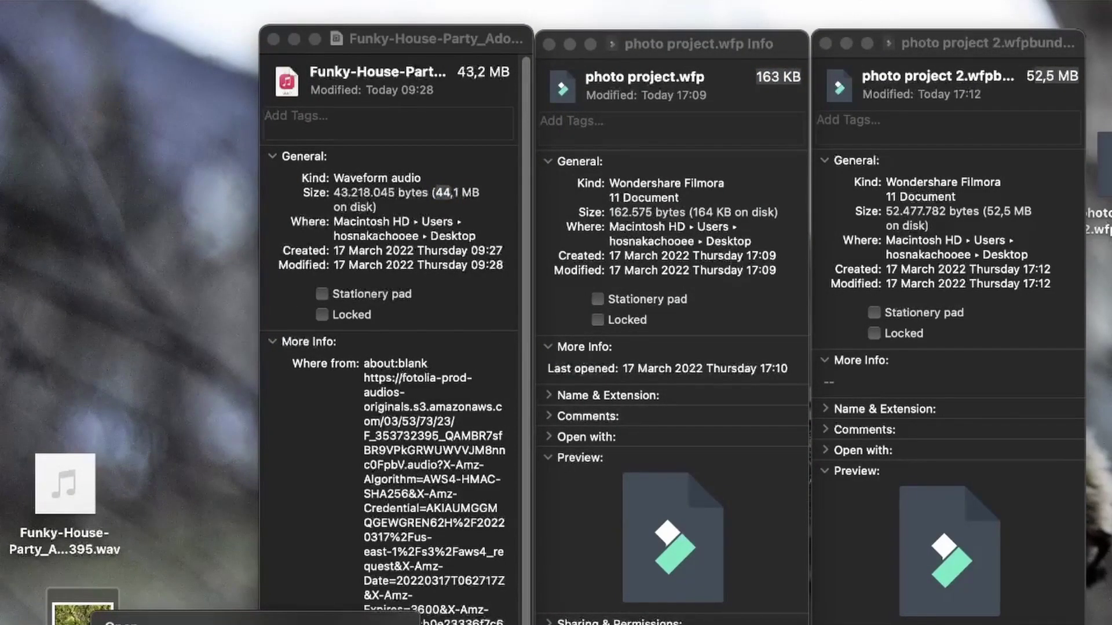
pyautogui.press('super+i')
pyautogui.moveTo(217, 33); pyautogui.dragTo(207, 36)
pyautogui.moveTo(486, 34)
pyautogui.mouseDown()
pyautogui.moveTo(507, 26)
pyautogui.moveTo(492, 23)
pyautogui.mouseUp()
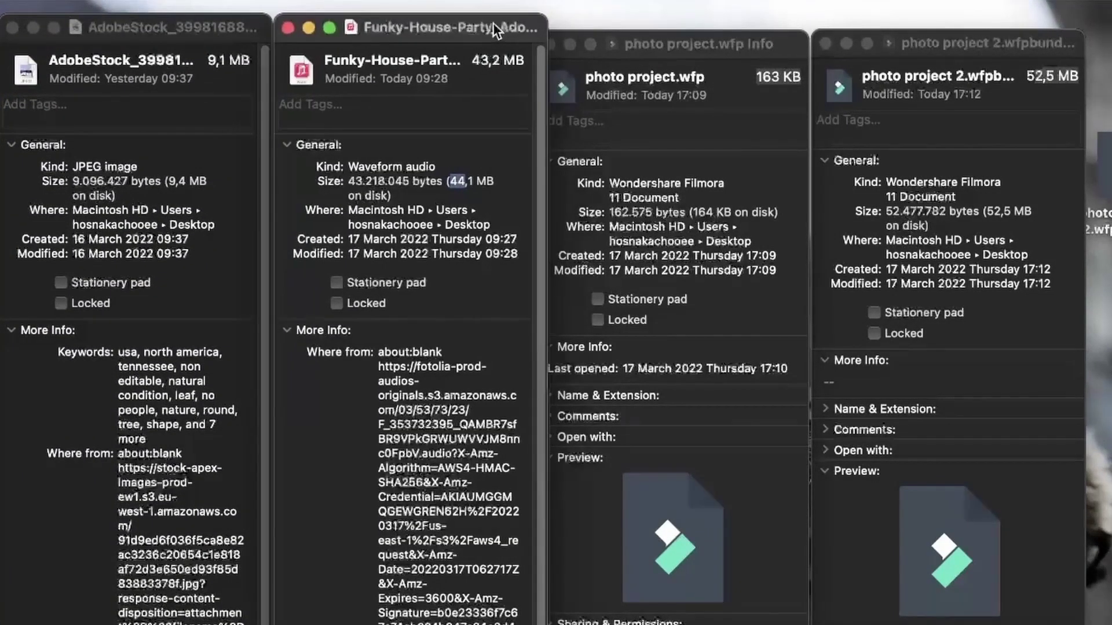
# Step: Line up the two project files' information windows with the media files' ones, and examine the bundle's file size
pyautogui.click(574, 45)
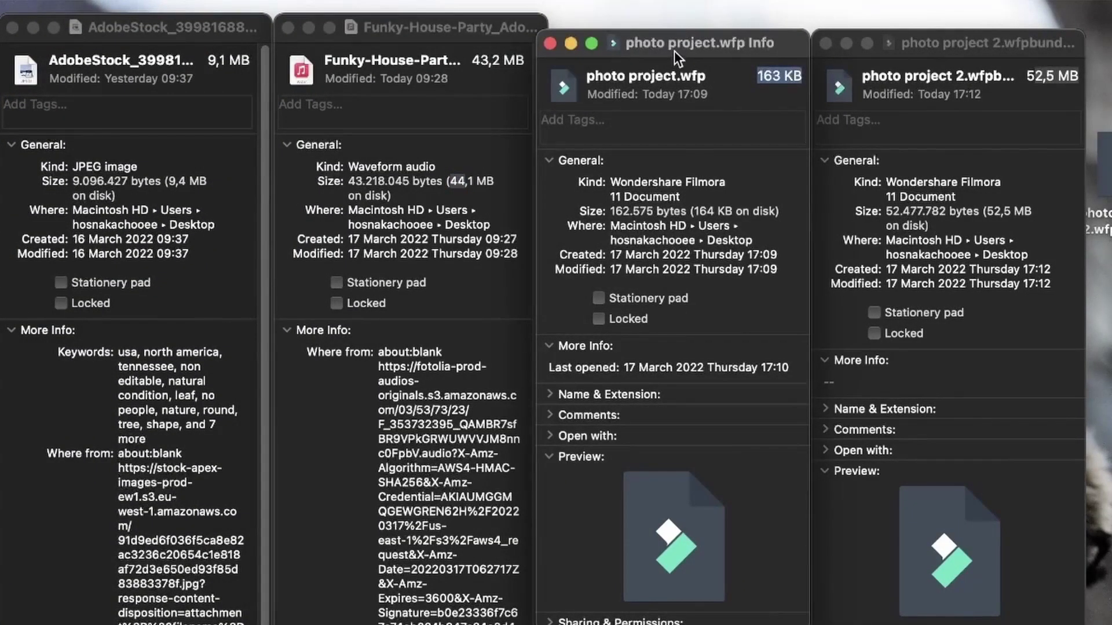
pyautogui.moveTo(674, 50); pyautogui.dragTo(690, 32)
pyautogui.moveTo(972, 42); pyautogui.dragTo(988, 26)
pyautogui.click(1074, 85)
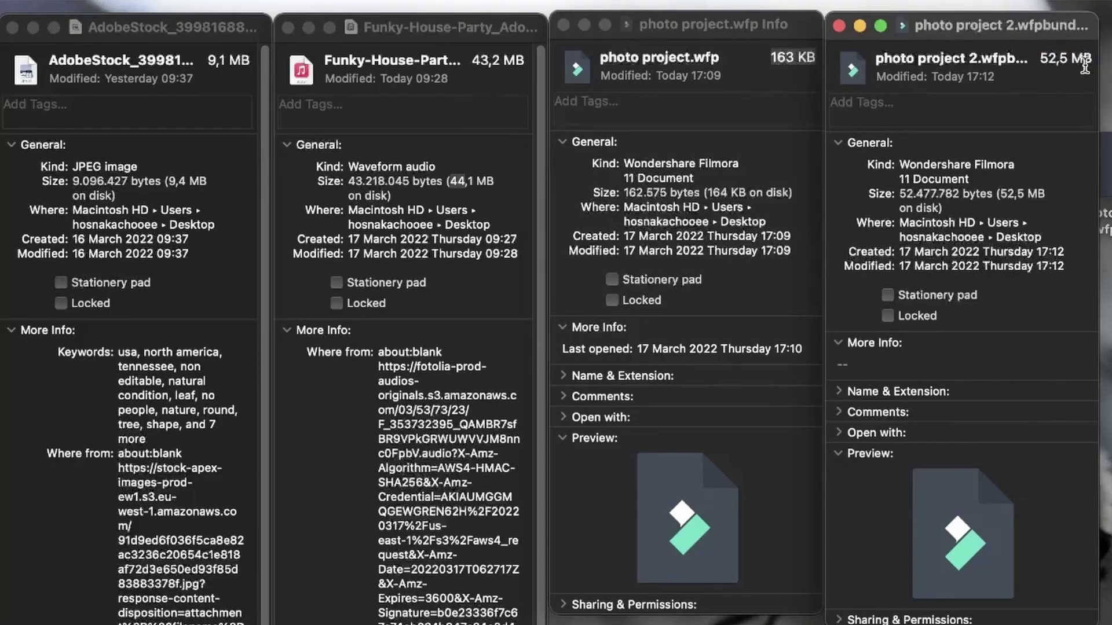
# Step: Highlight the sizes of the audio and JPEG files, and move the bundle's information window and desktop file apart from the others
pyautogui.doubleClick(481, 61)
pyautogui.moveTo(216, 59); pyautogui.dragTo(240, 60)
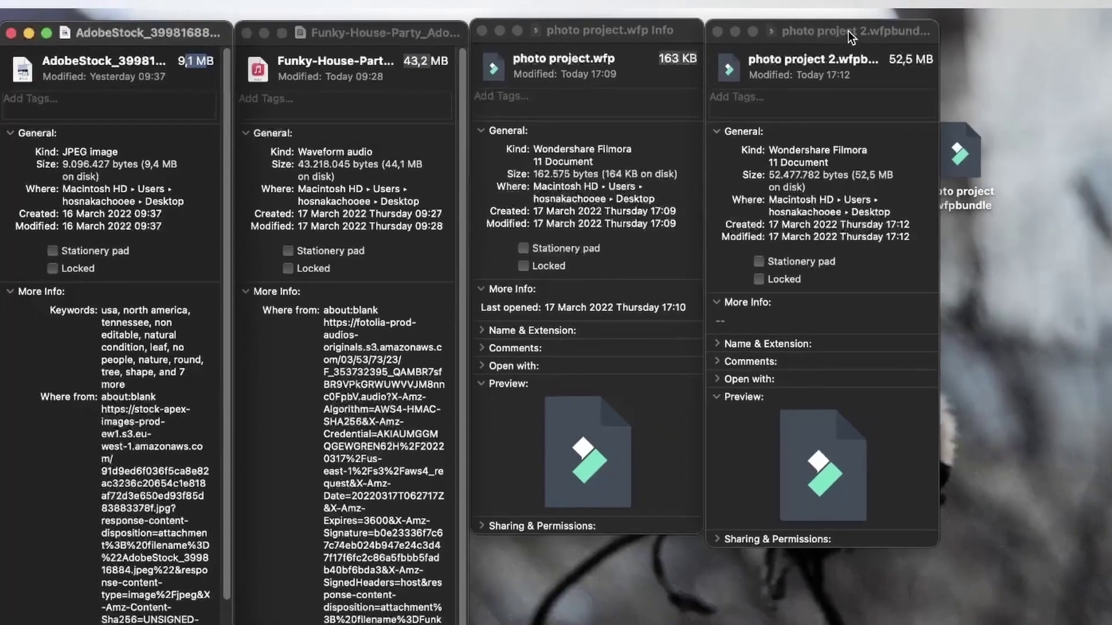
pyautogui.moveTo(927, 26); pyautogui.dragTo(1111, 131)
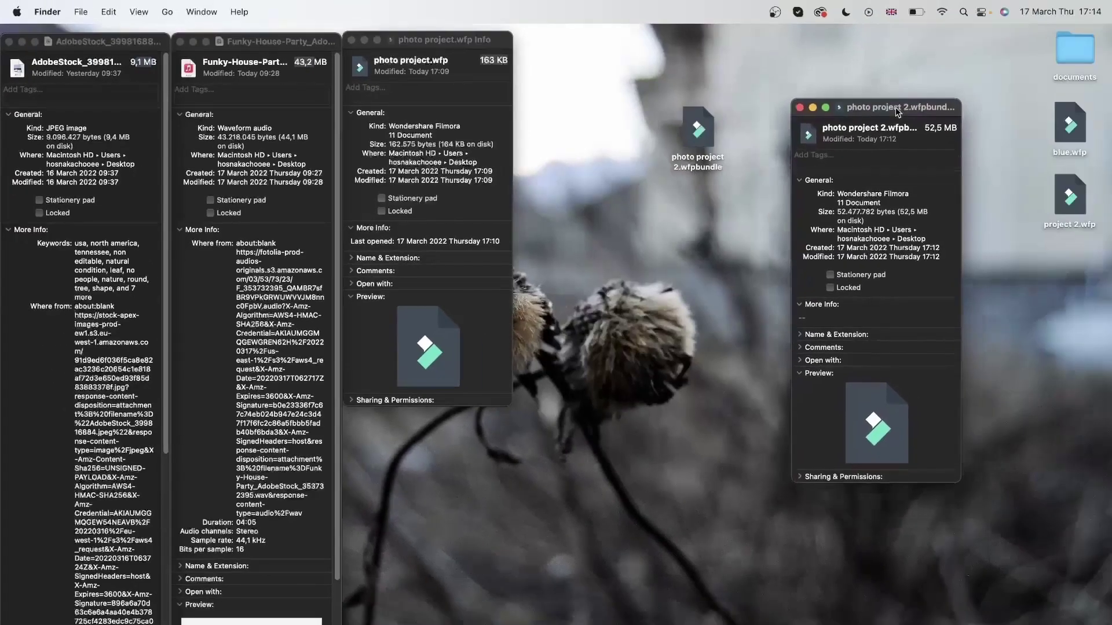
pyautogui.click(702, 129)
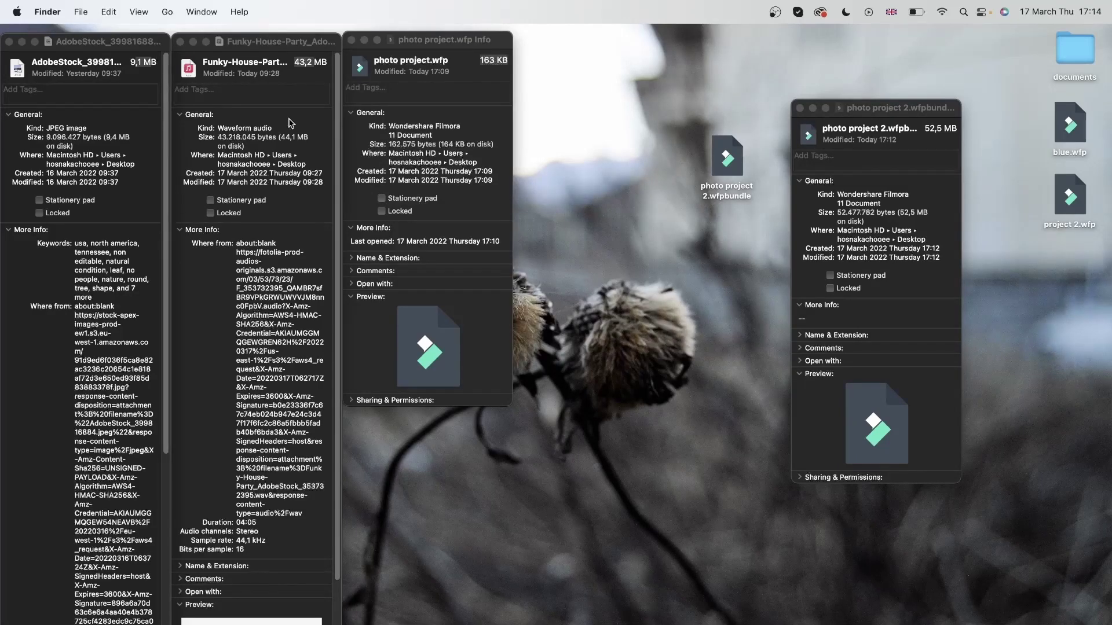
# Step: Close the information windows of the two media files and the two photo project files
pyautogui.click(9, 43)
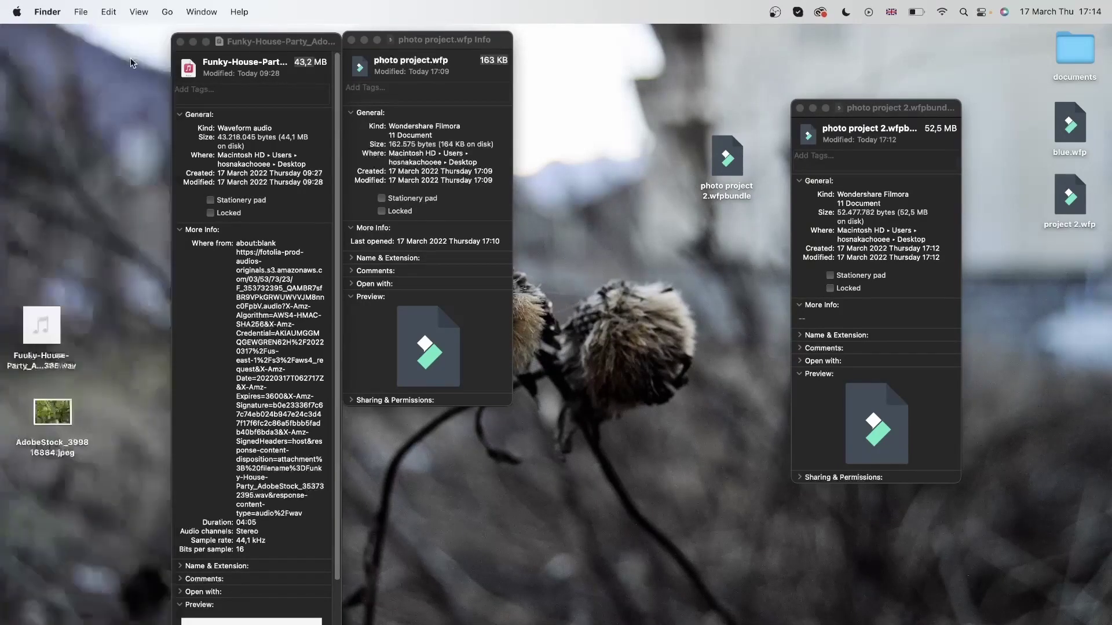
pyautogui.click(180, 42)
pyautogui.click(351, 40)
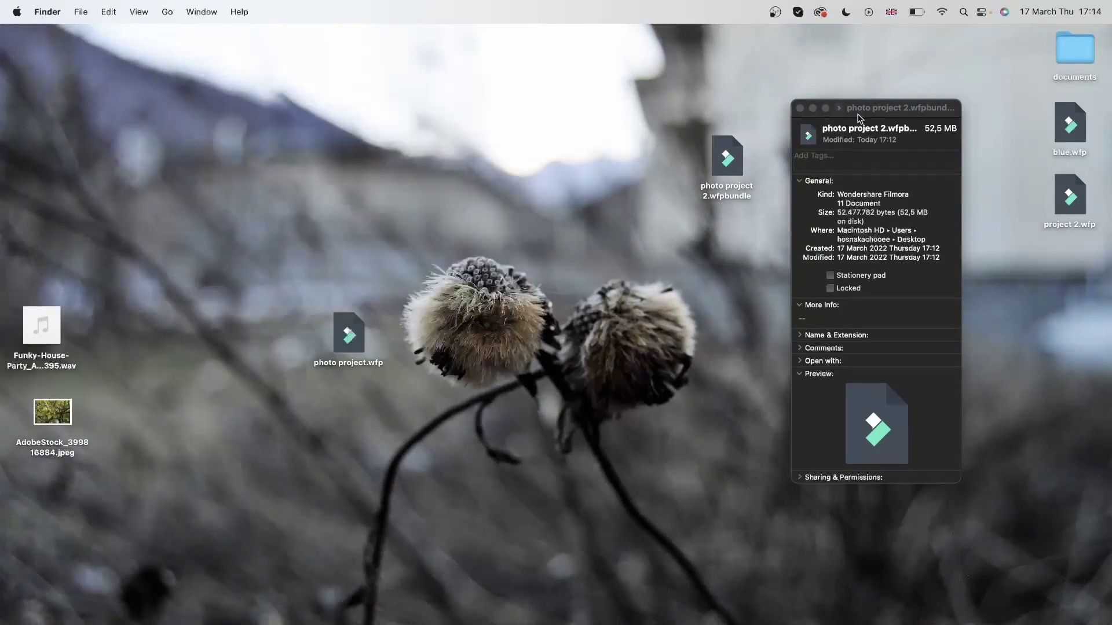
pyautogui.click(800, 109)
# Step: Create a desktop folder named place and move the WAV and JPEG media files into it
pyautogui.press('shift+super+n')
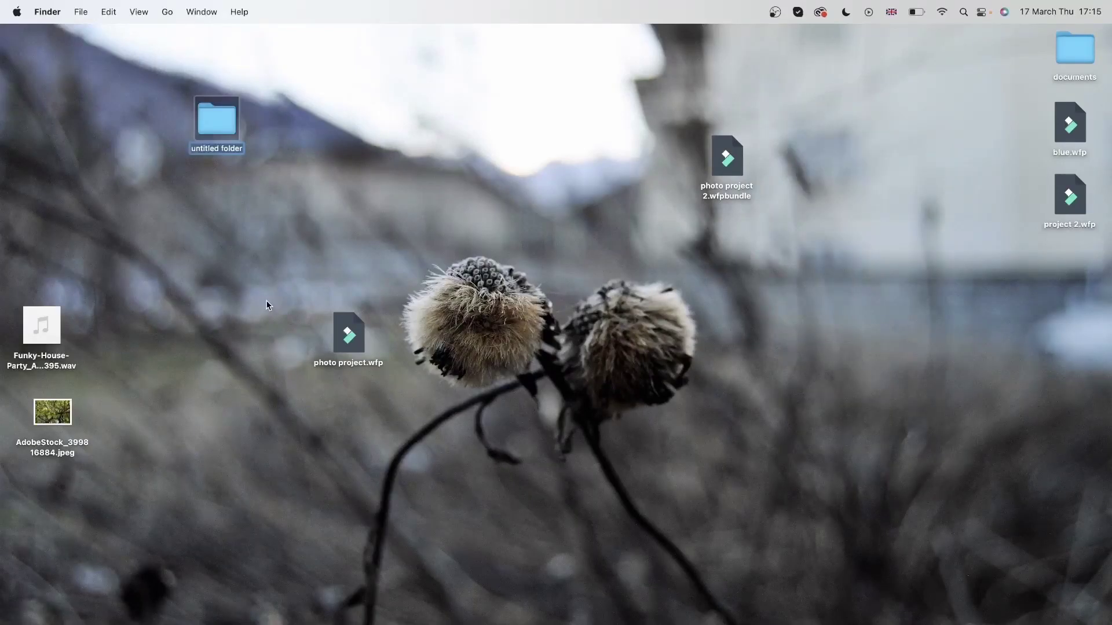
pyautogui.write('place')
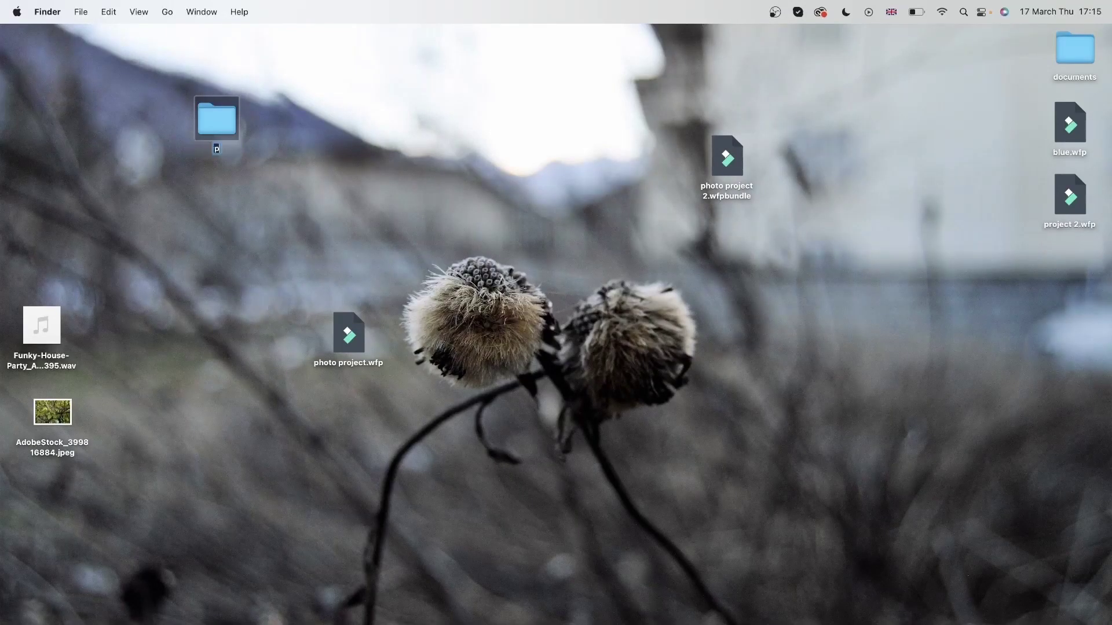
pyautogui.click(147, 299)
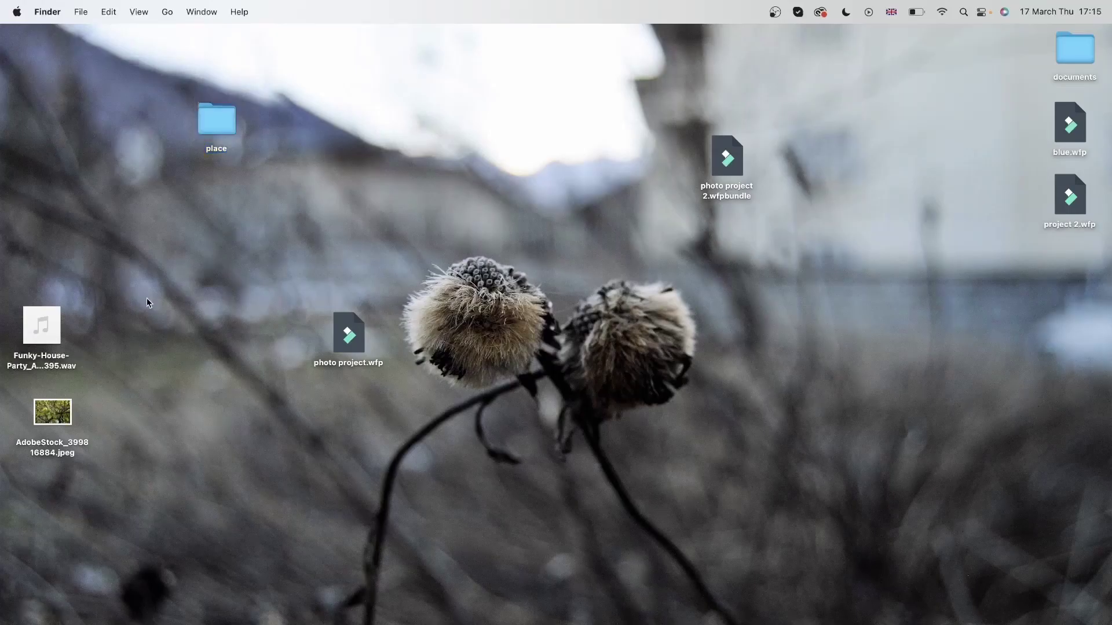
pyautogui.moveTo(157, 479); pyautogui.dragTo(1, 250)
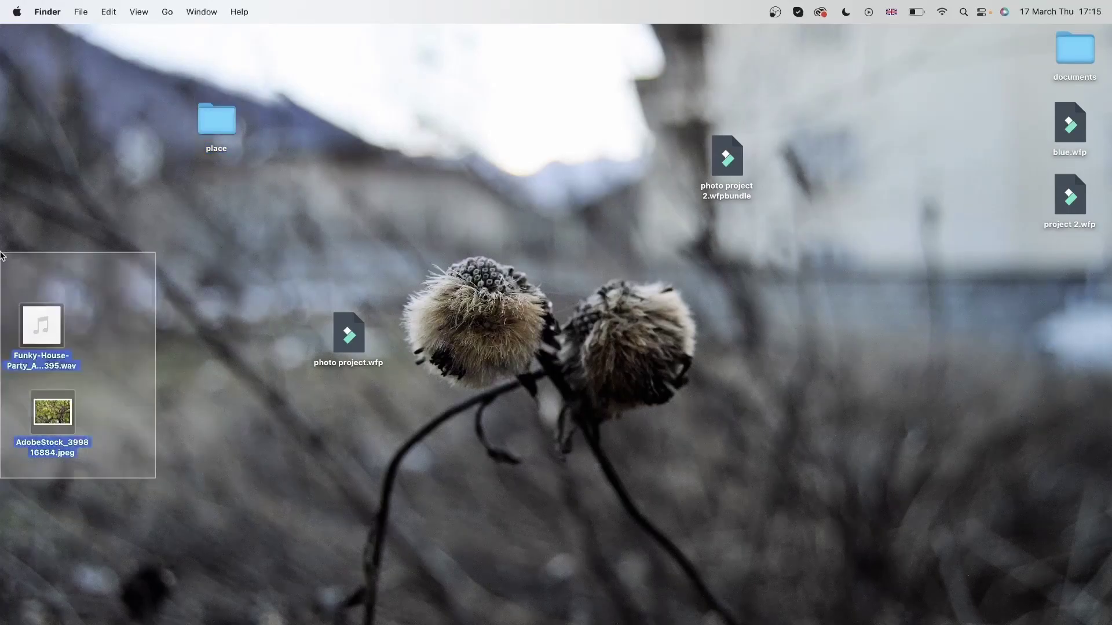
pyautogui.moveTo(42, 326); pyautogui.dragTo(216, 122)
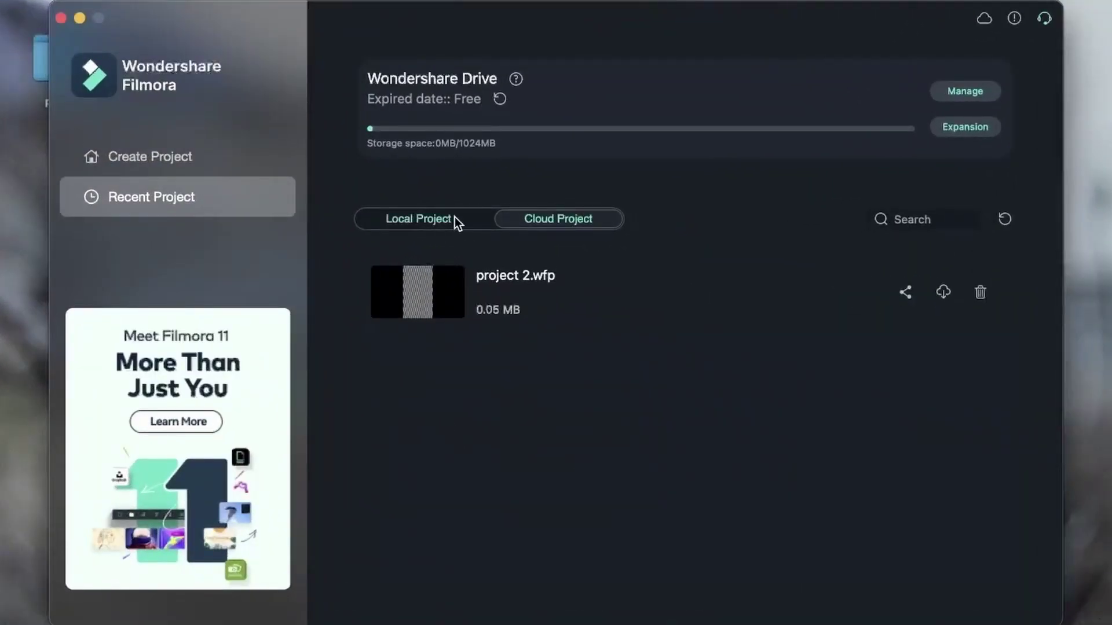
# Step: Open photo project 2.wfpbundle from the local recent projects in Filmora, extracting its files to the Archive Project folder
pyautogui.click(455, 220)
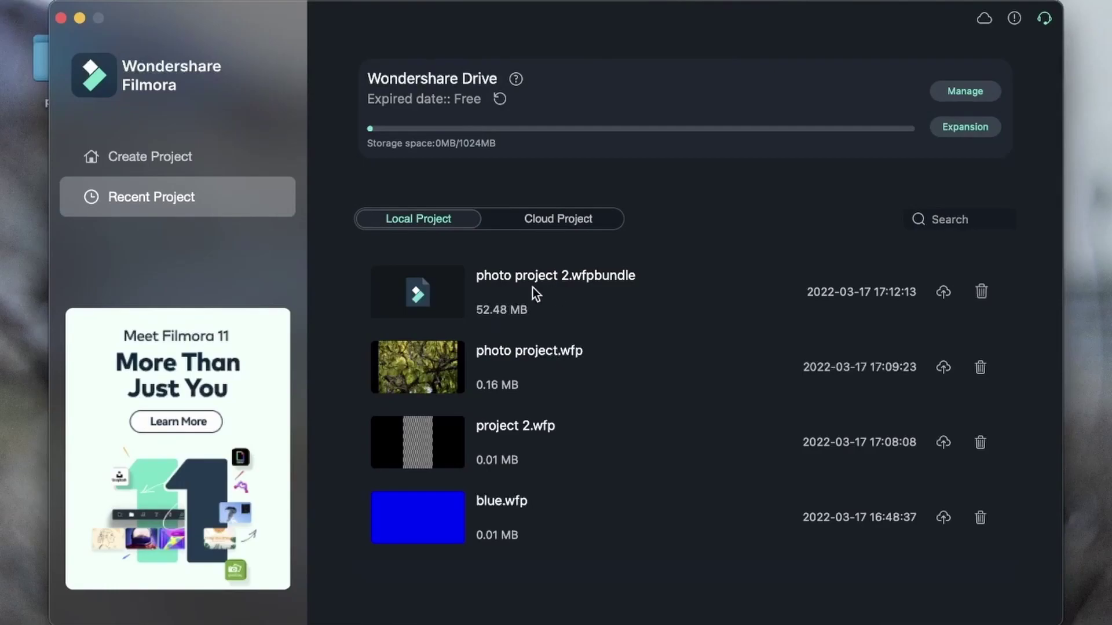
pyautogui.click(589, 281)
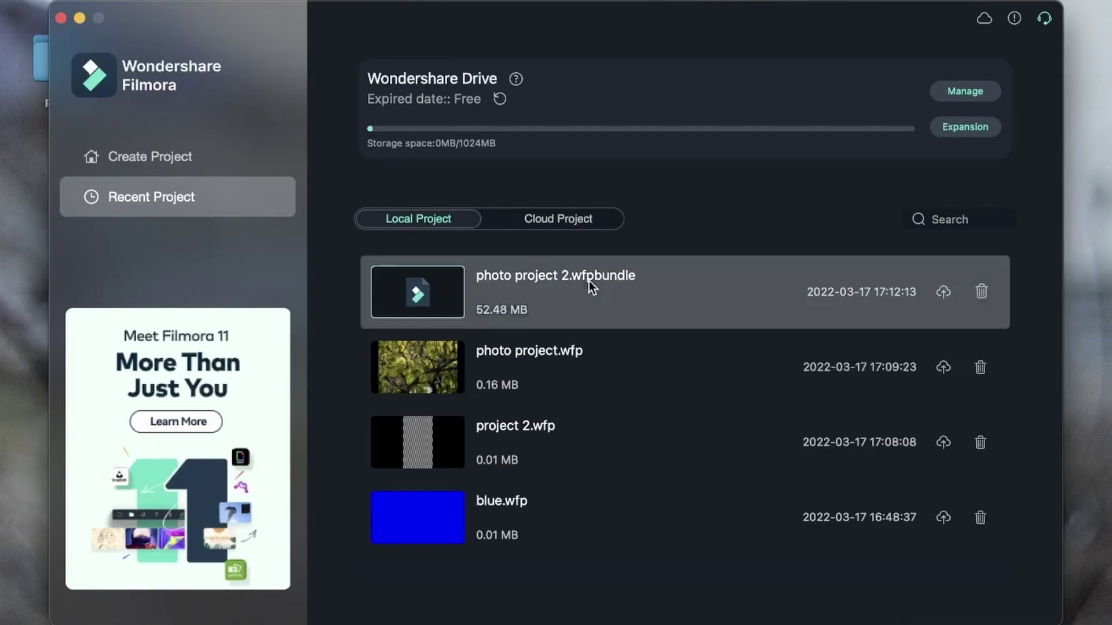
pyautogui.doubleClick(434, 300)
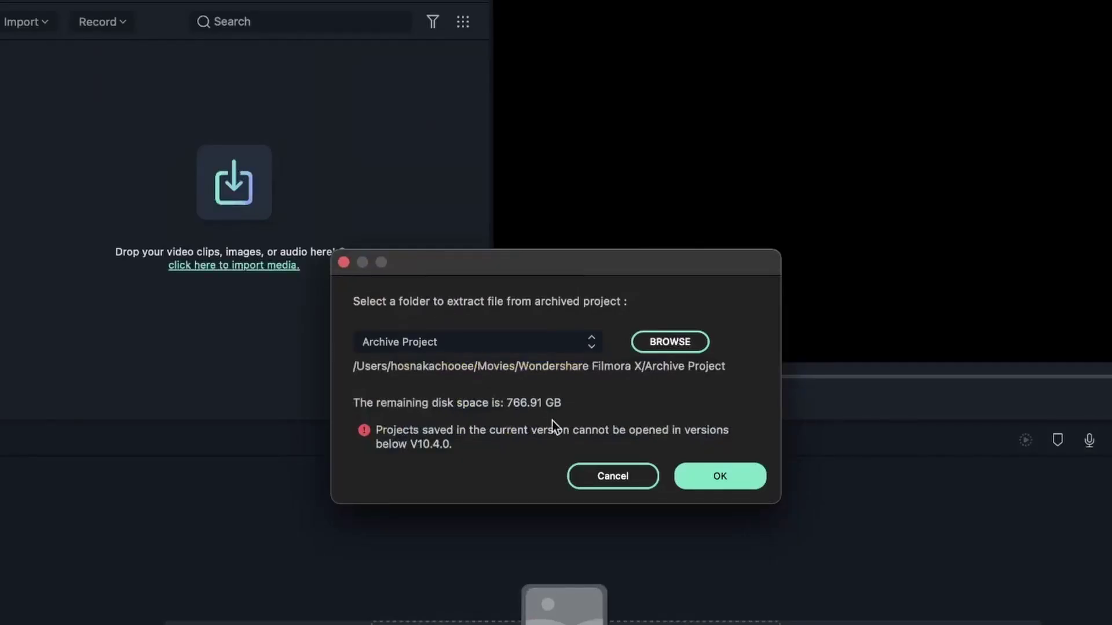
pyautogui.moveTo(496, 267); pyautogui.dragTo(425, 100)
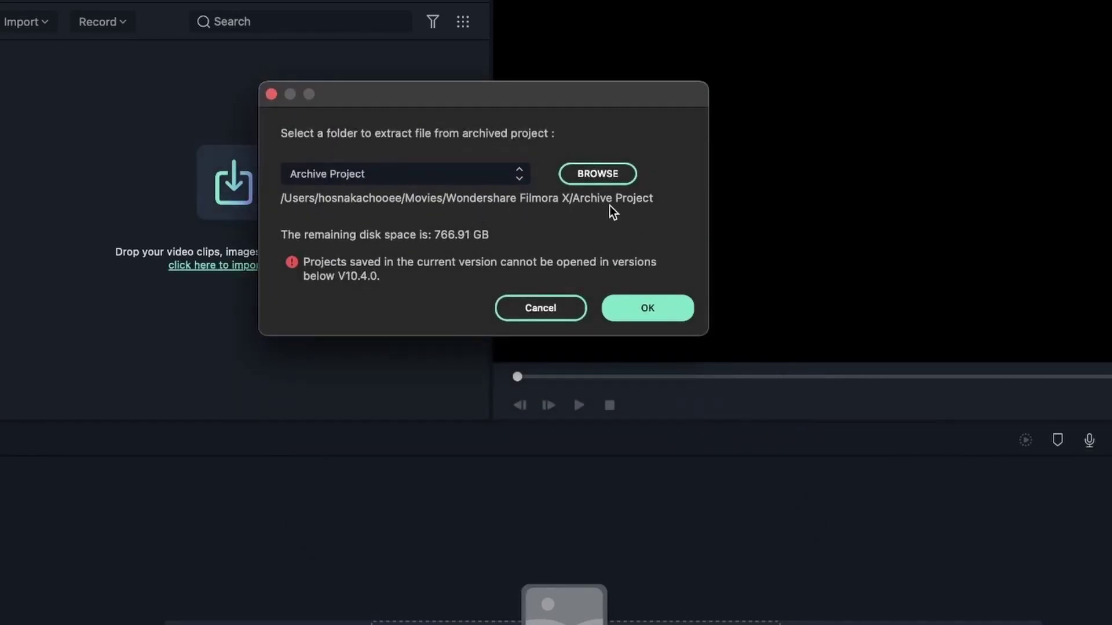
pyautogui.click(669, 306)
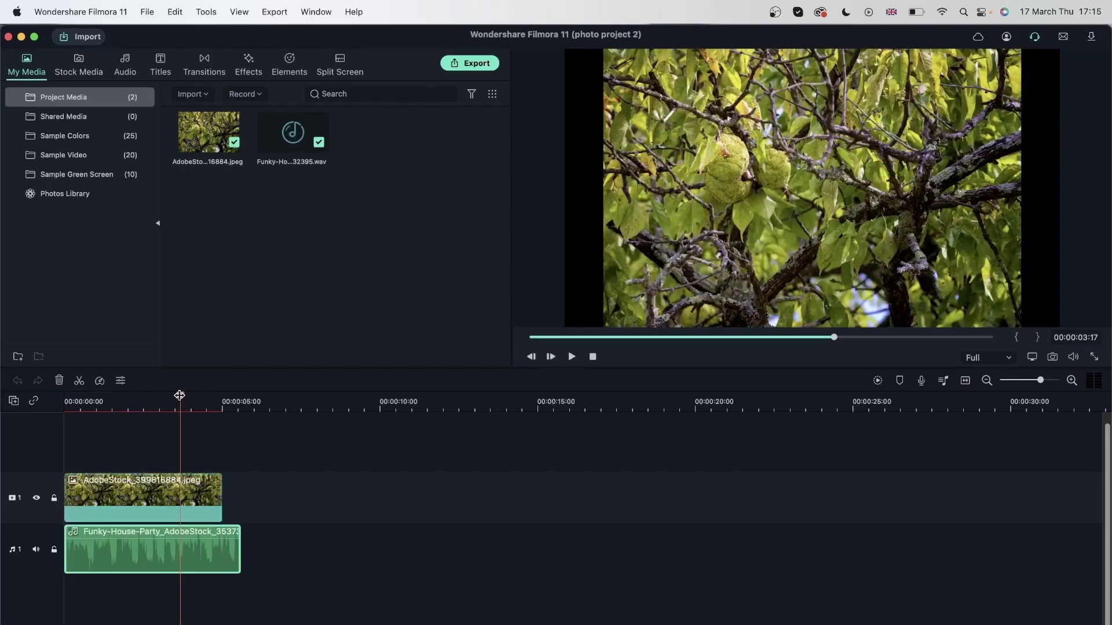
# Step: Check the bundled project's media at several timeline points, move its window aside to view the desktop, and close the project
pyautogui.click(127, 458)
pyautogui.click(160, 403)
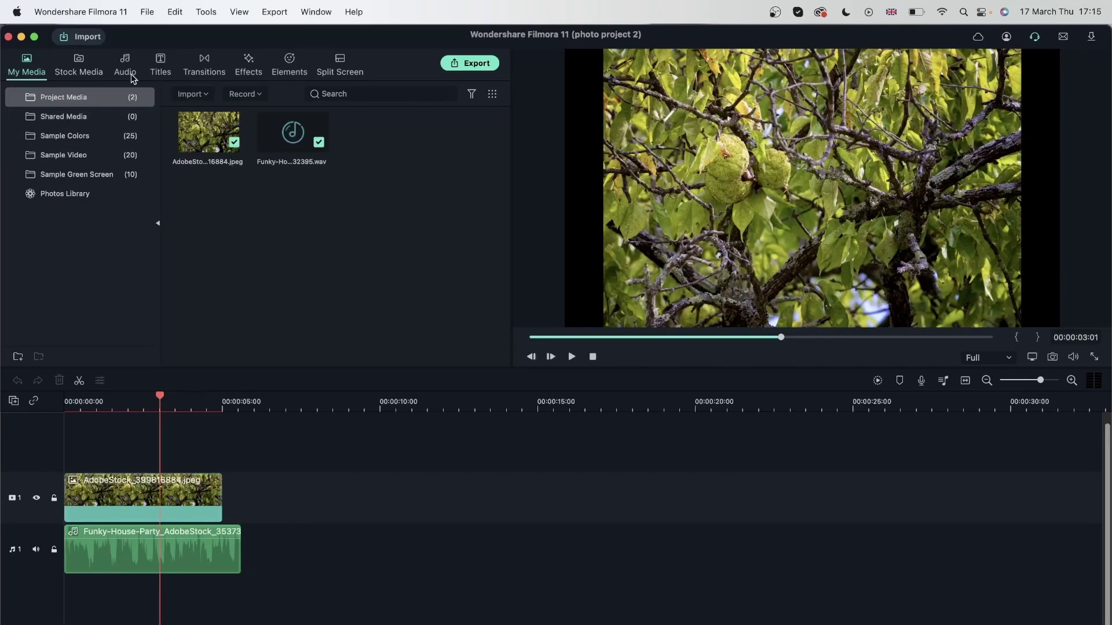
pyautogui.moveTo(166, 42); pyautogui.dragTo(571, 390)
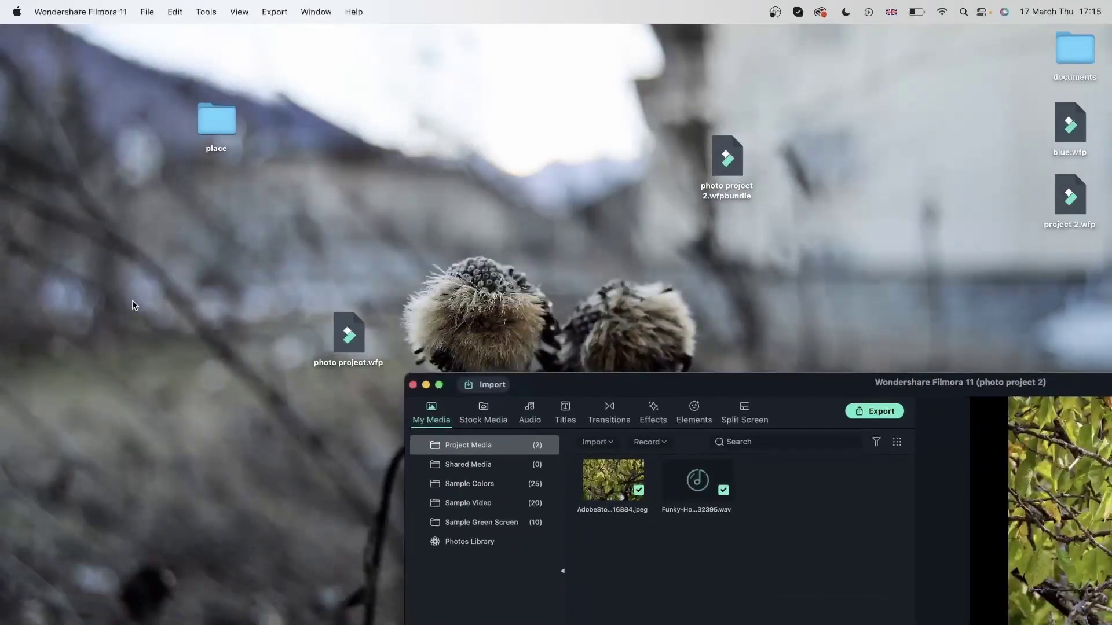
pyautogui.moveTo(641, 384); pyautogui.dragTo(335, 90)
pyautogui.click(195, 454)
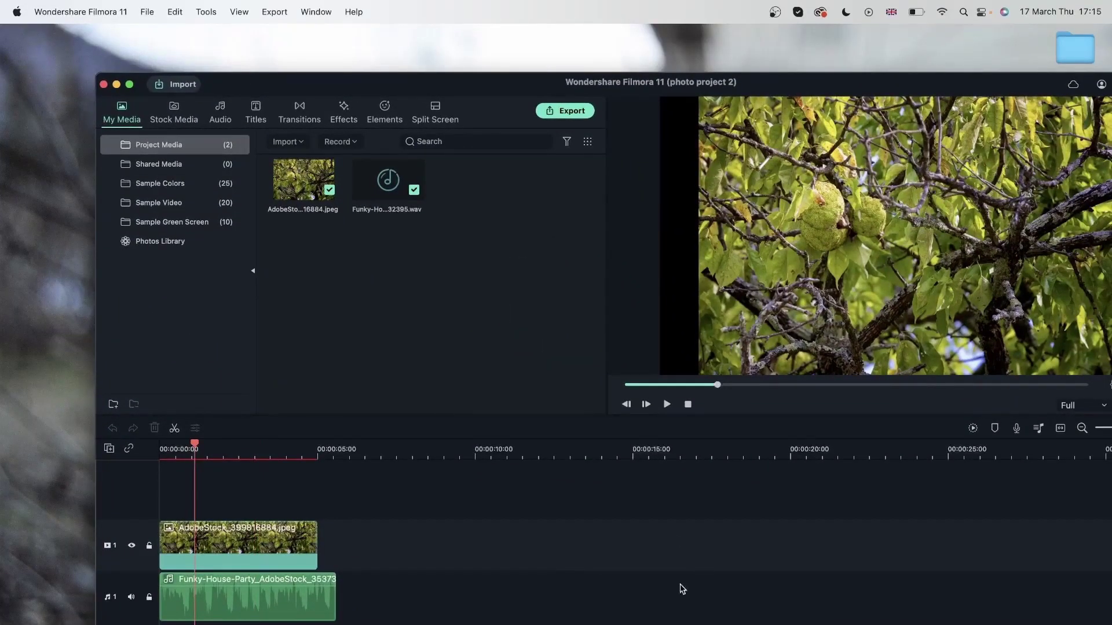
pyautogui.moveTo(195, 447); pyautogui.dragTo(223, 448)
pyautogui.click(104, 84)
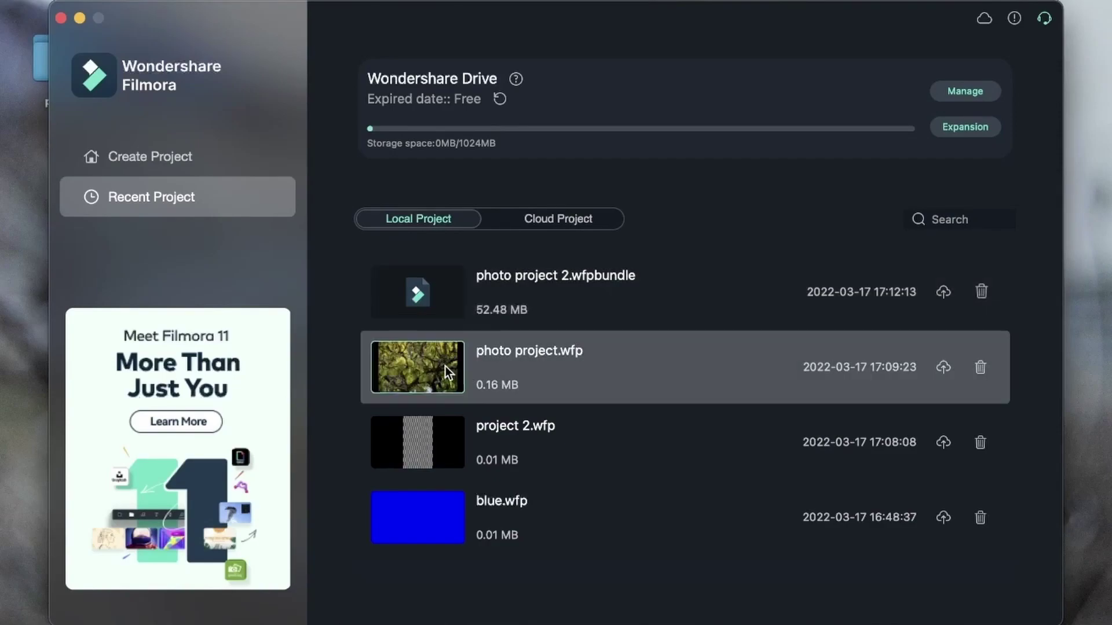
# Step: Open photo project.wfp while ignoring all missing files, check its timeline and preview, and close the project
pyautogui.click(446, 366)
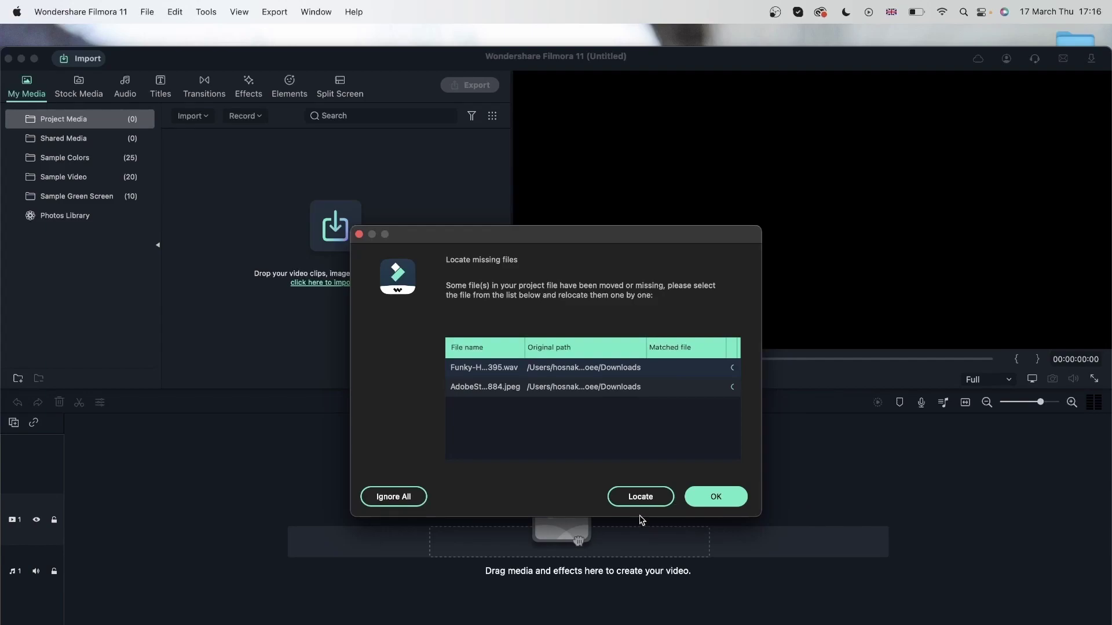
pyautogui.click(378, 498)
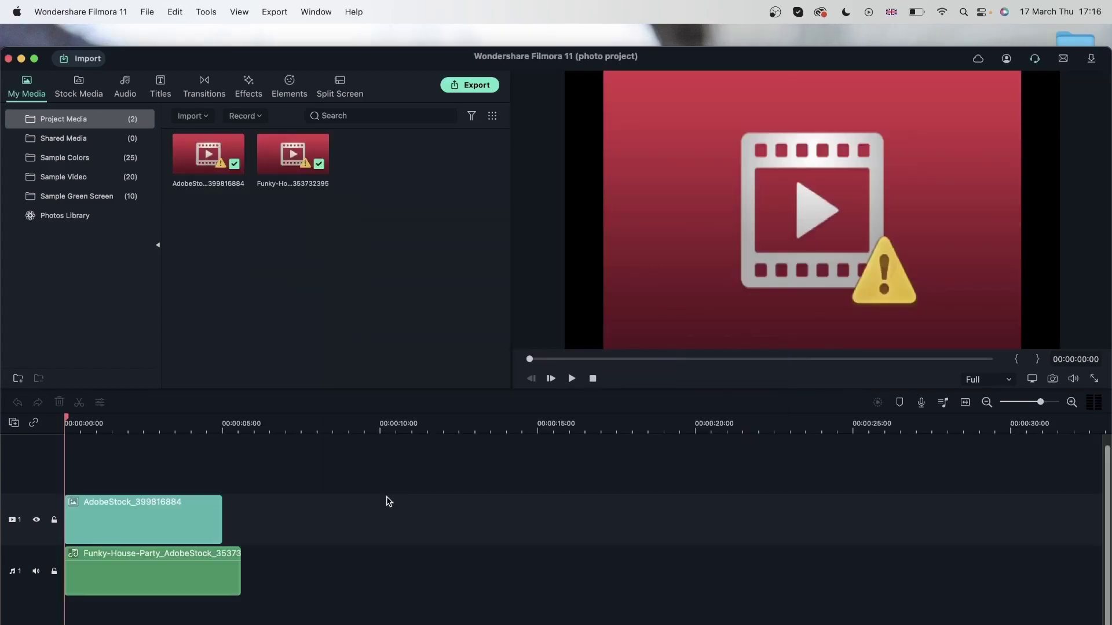
pyautogui.click(93, 427)
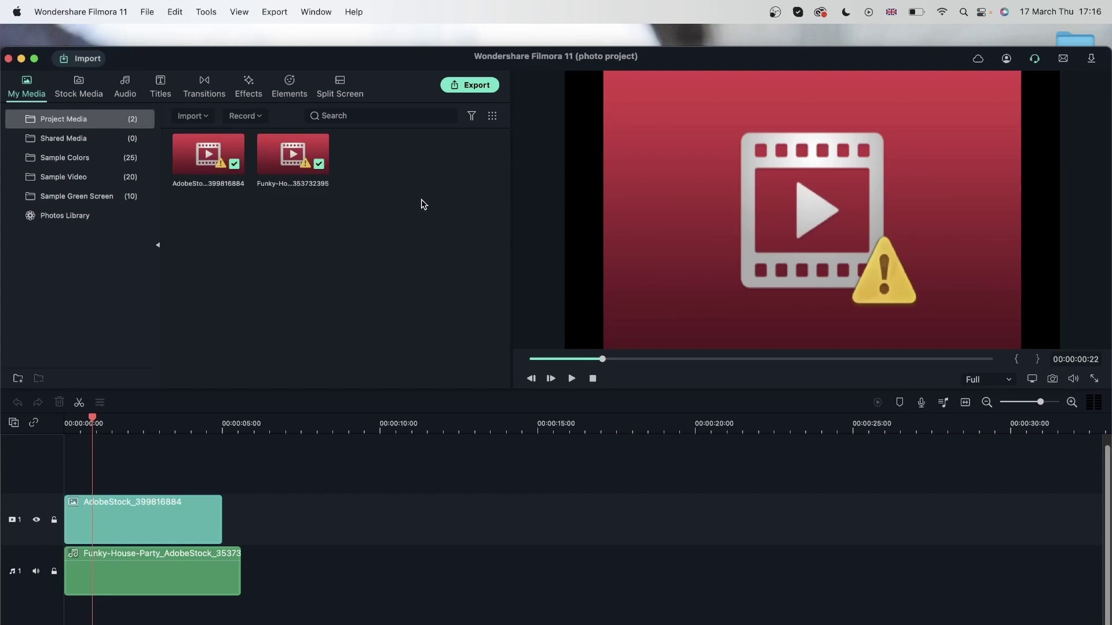
pyautogui.click(34, 59)
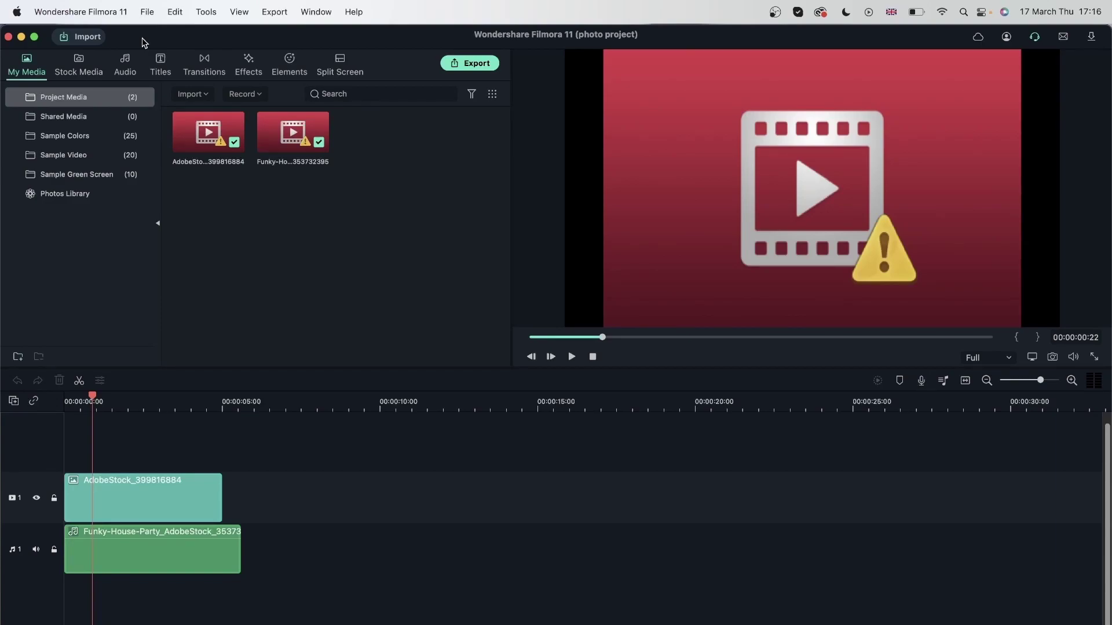
pyautogui.click(9, 37)
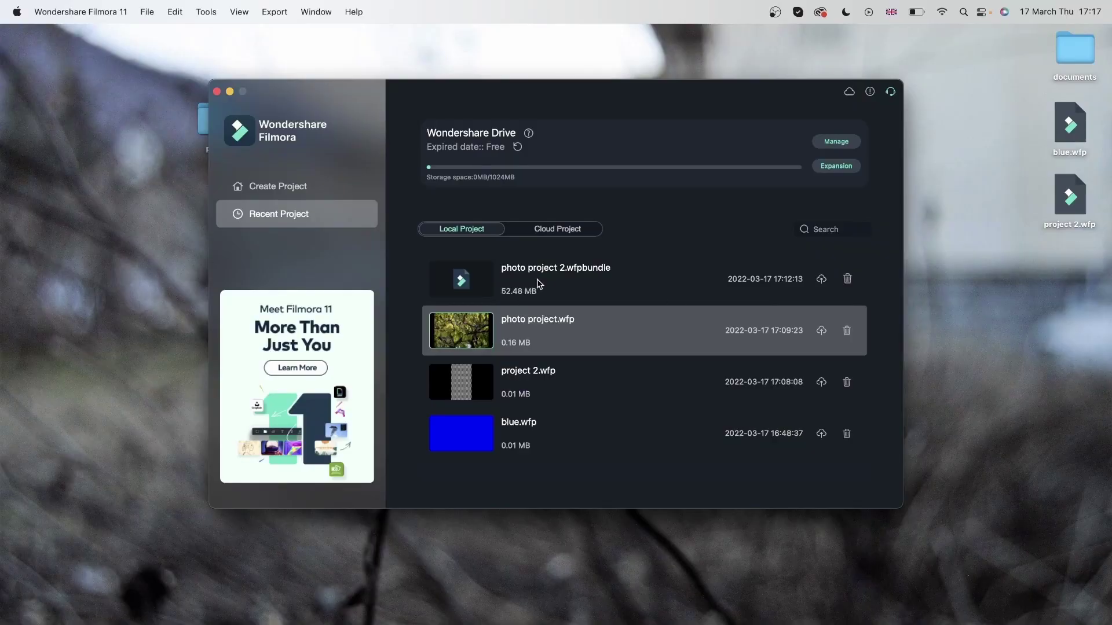
# Step: Open blue.wfp from the Desktop as an existing project, and close its editing window
pyautogui.click(284, 190)
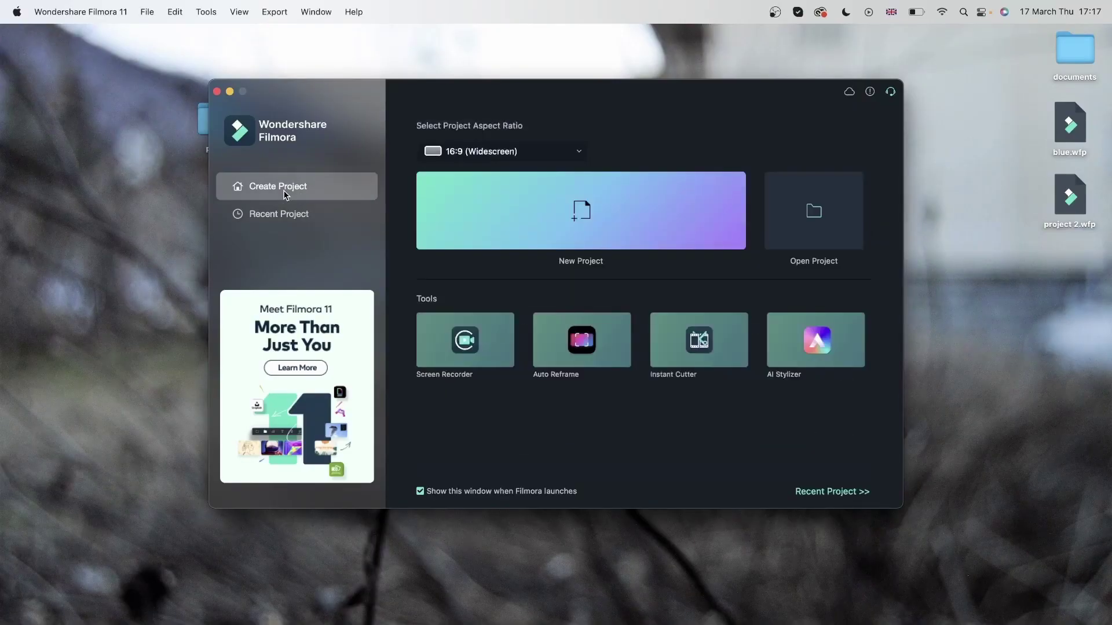
pyautogui.click(287, 212)
pyautogui.click(280, 187)
pyautogui.click(831, 212)
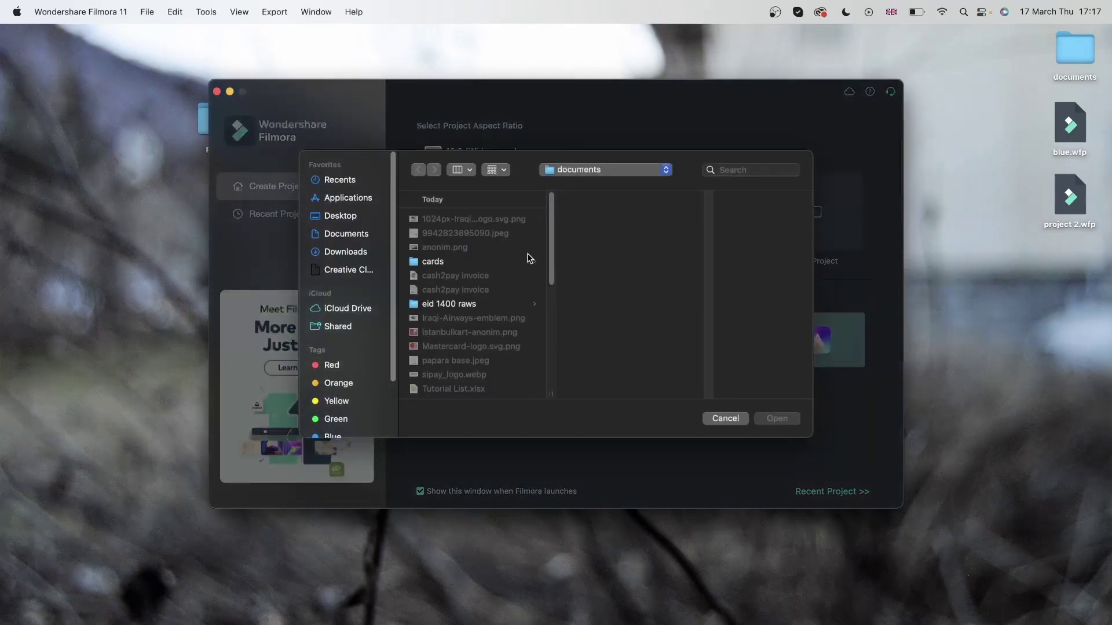
pyautogui.click(346, 216)
pyautogui.click(480, 219)
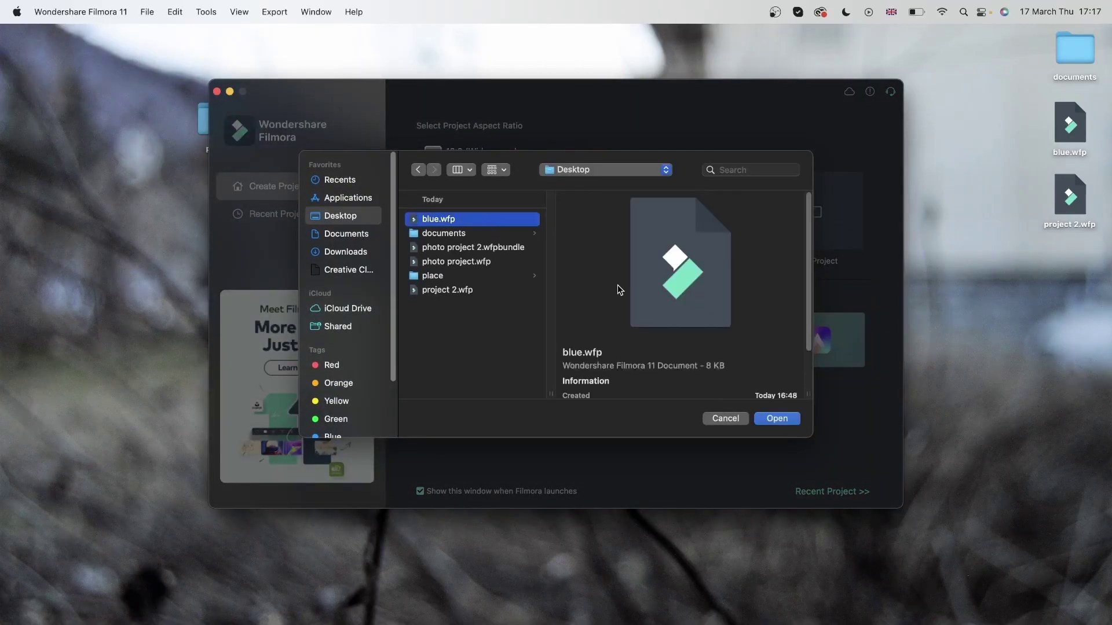
pyautogui.click(773, 419)
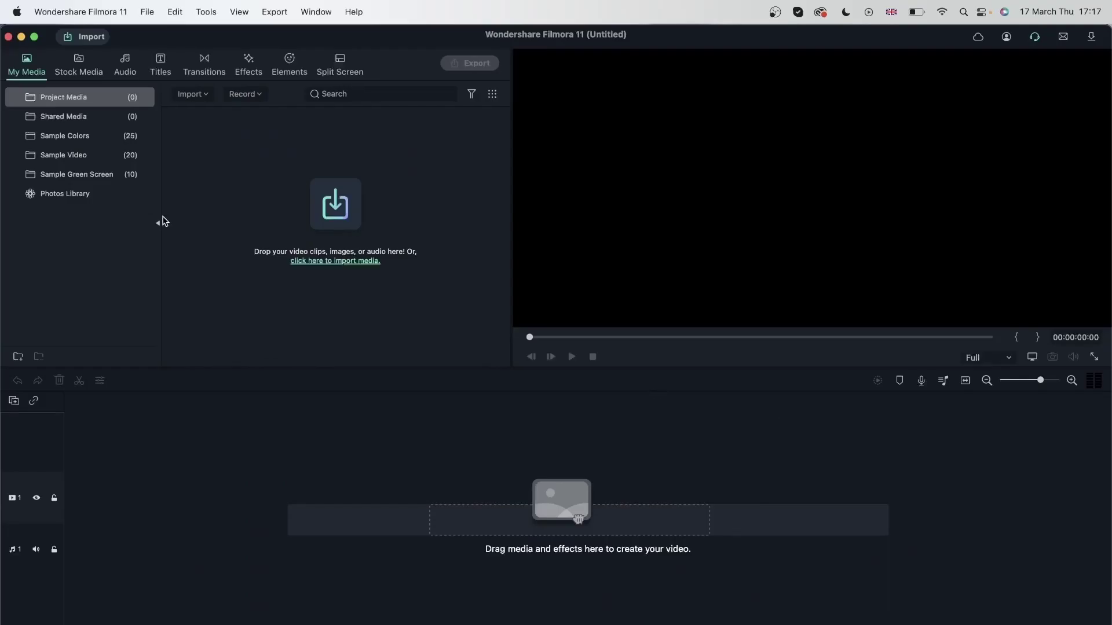
pyautogui.click(13, 37)
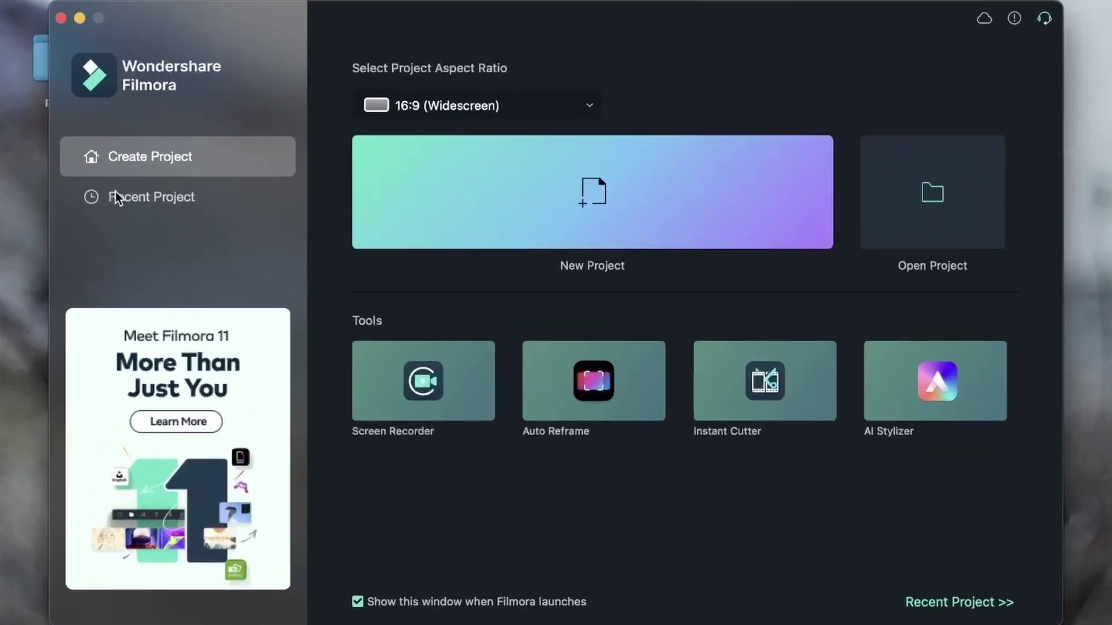
# Step: Search the local recent projects for "blue", and clear the search
pyautogui.click(271, 215)
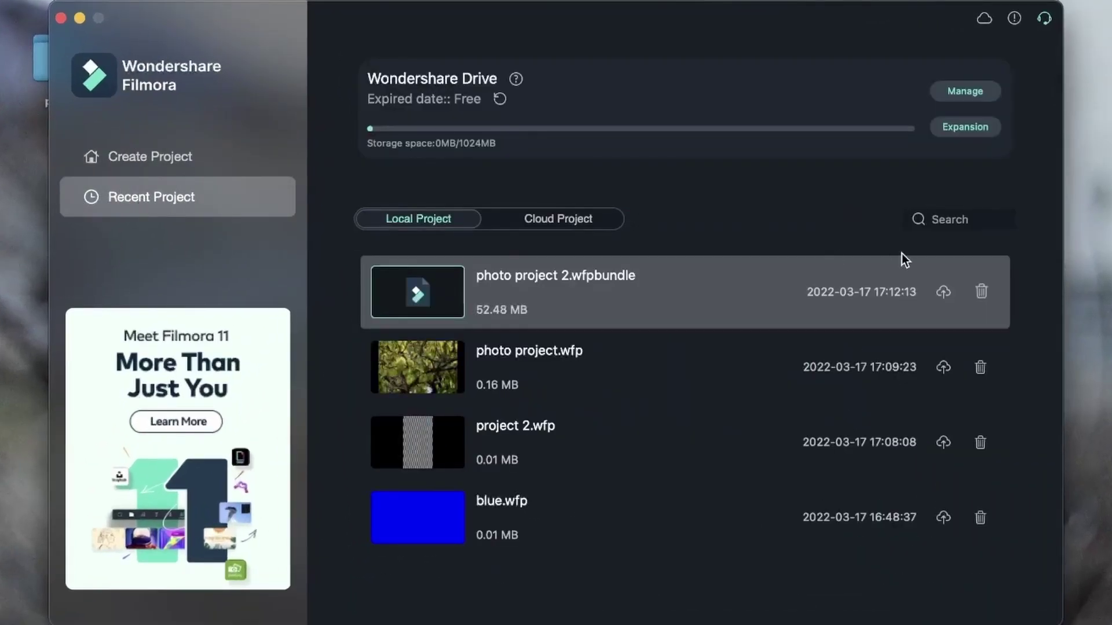
pyautogui.click(967, 224)
pyautogui.write('blue')
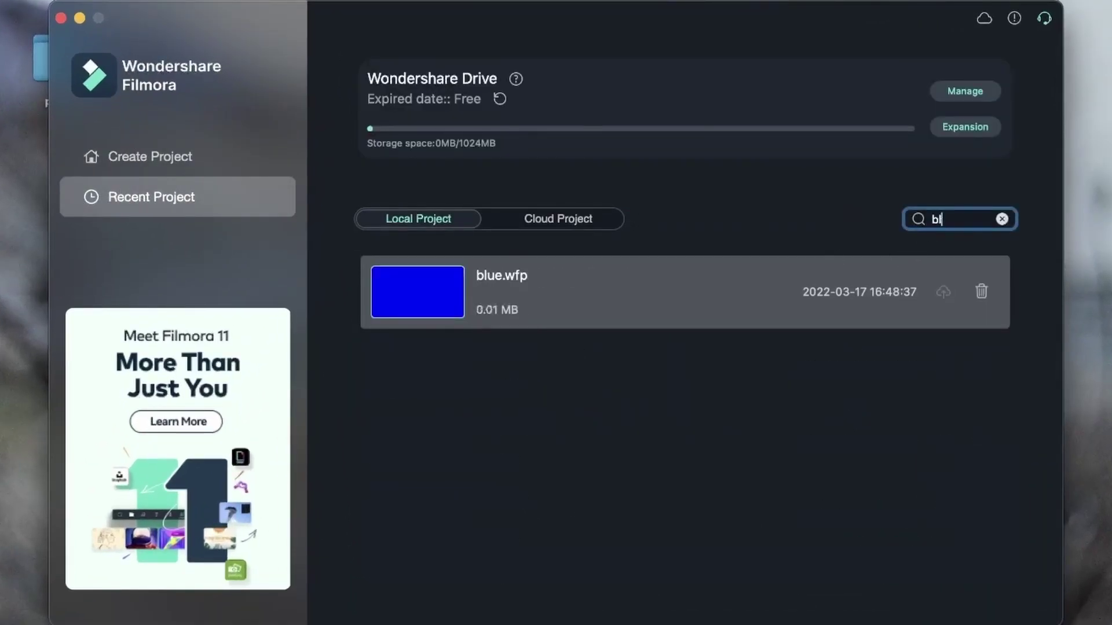
pyautogui.click(711, 407)
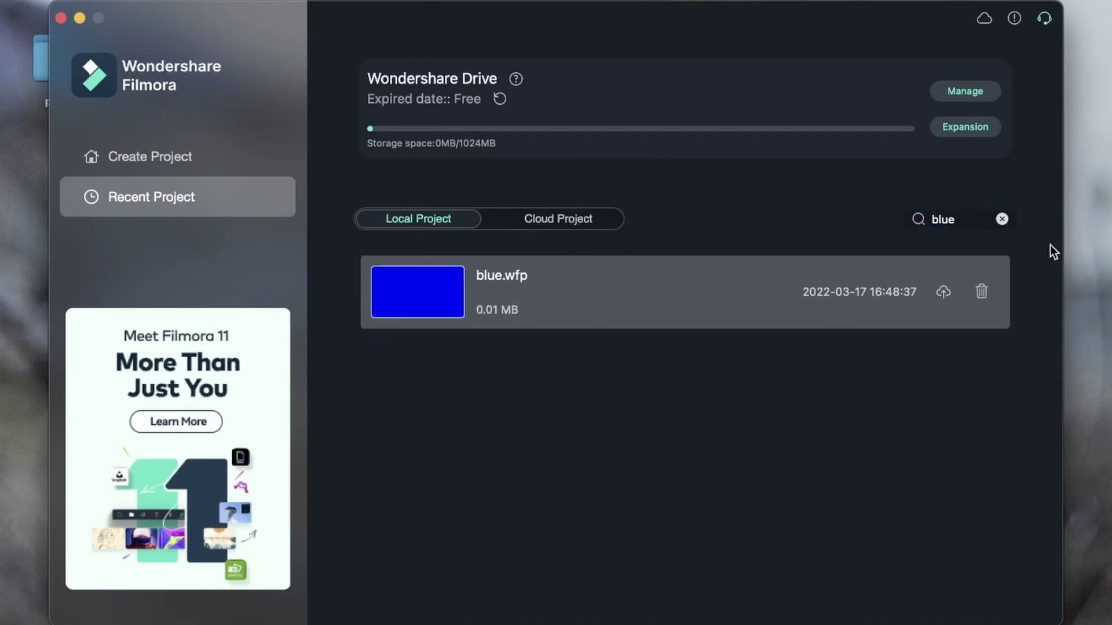
pyautogui.click(1002, 219)
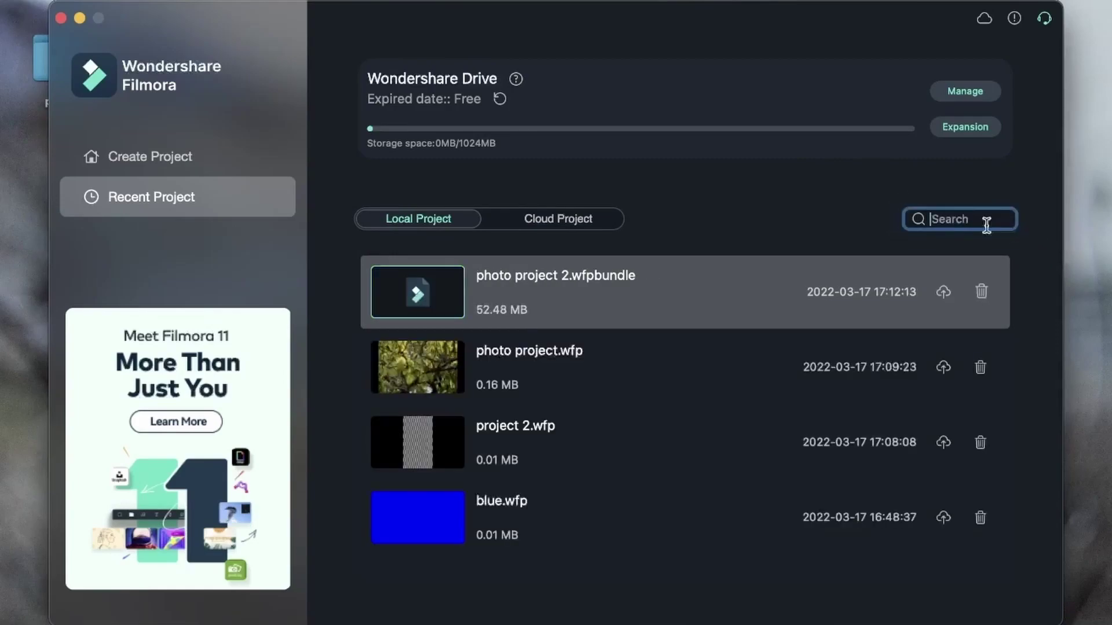
# Step: Upload blue.wfp to Wondershare Drive and list the cloud projects
pyautogui.click(944, 517)
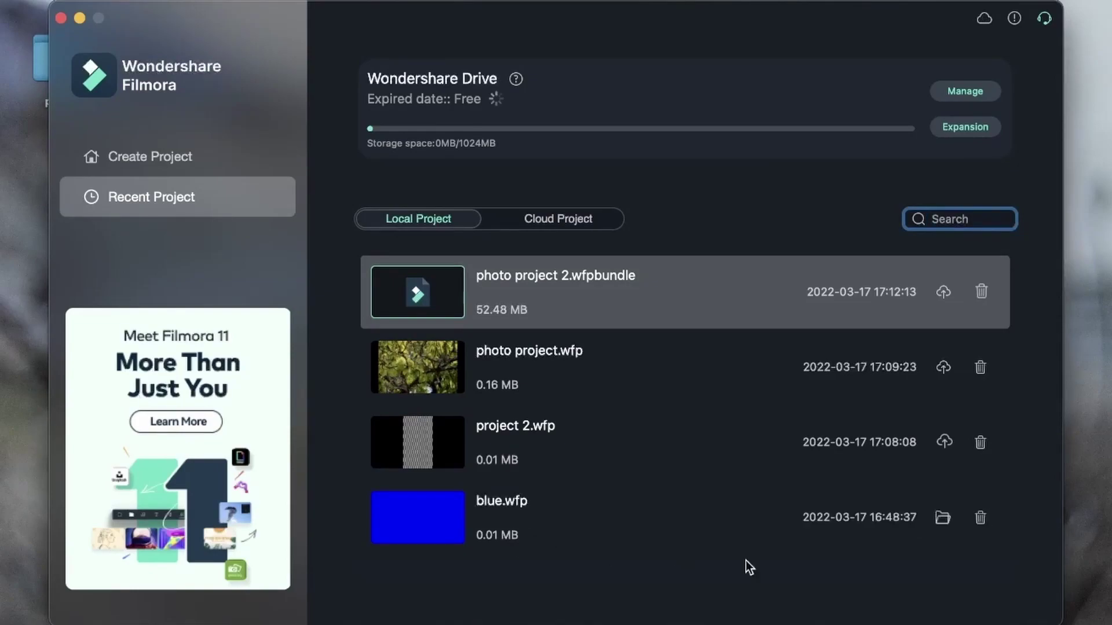
pyautogui.click(530, 221)
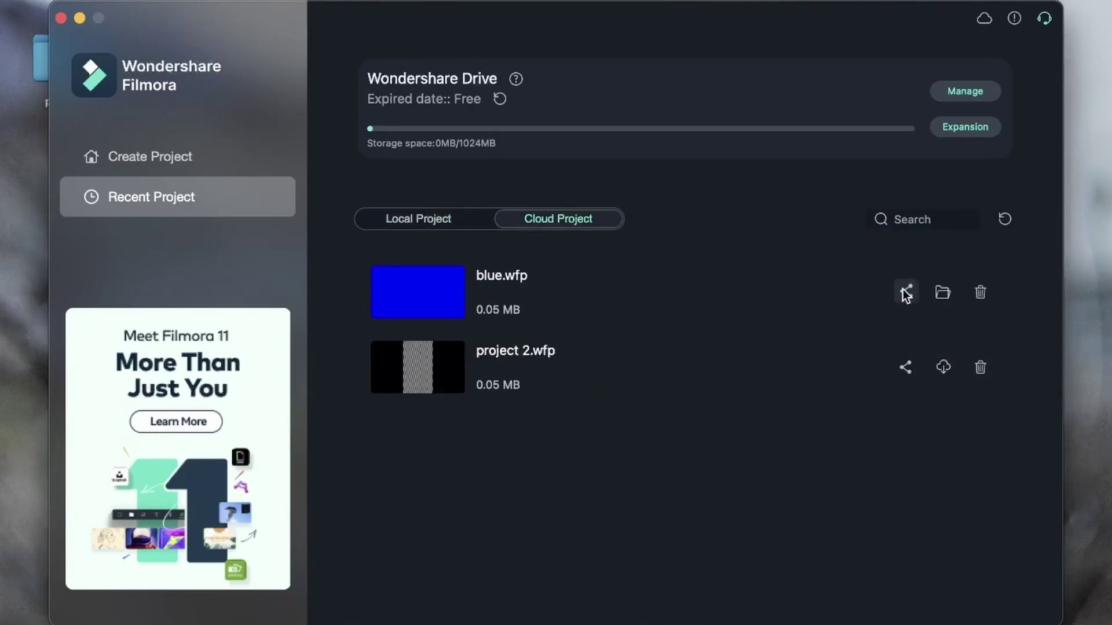
# Step: Compare the local and cloud project lists, and return to the local projects
pyautogui.click(380, 217)
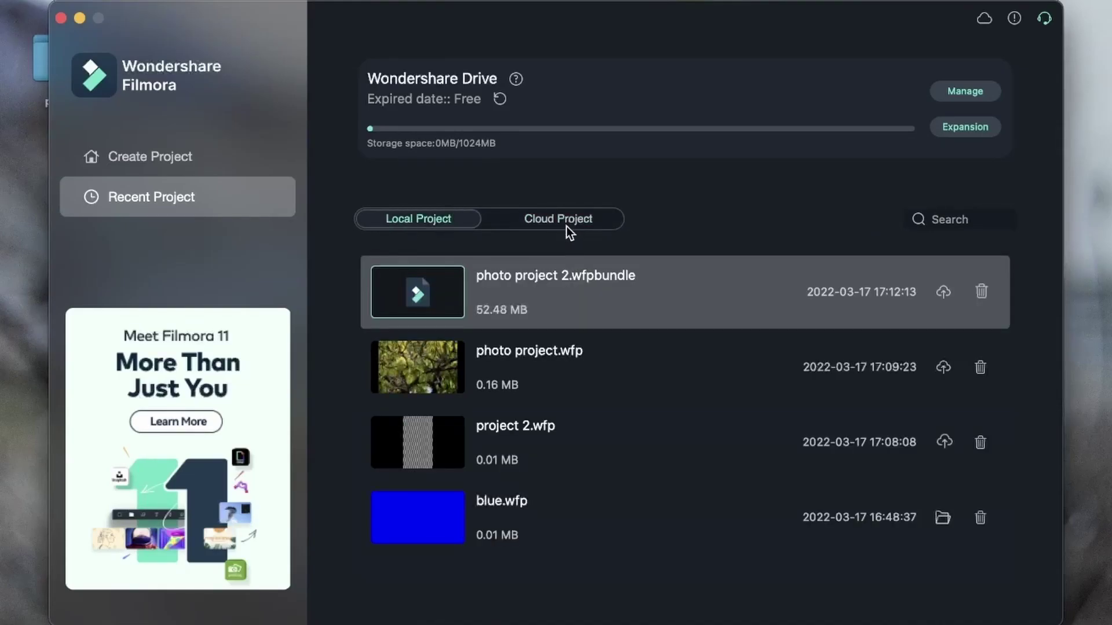
pyautogui.click(507, 218)
pyautogui.click(436, 216)
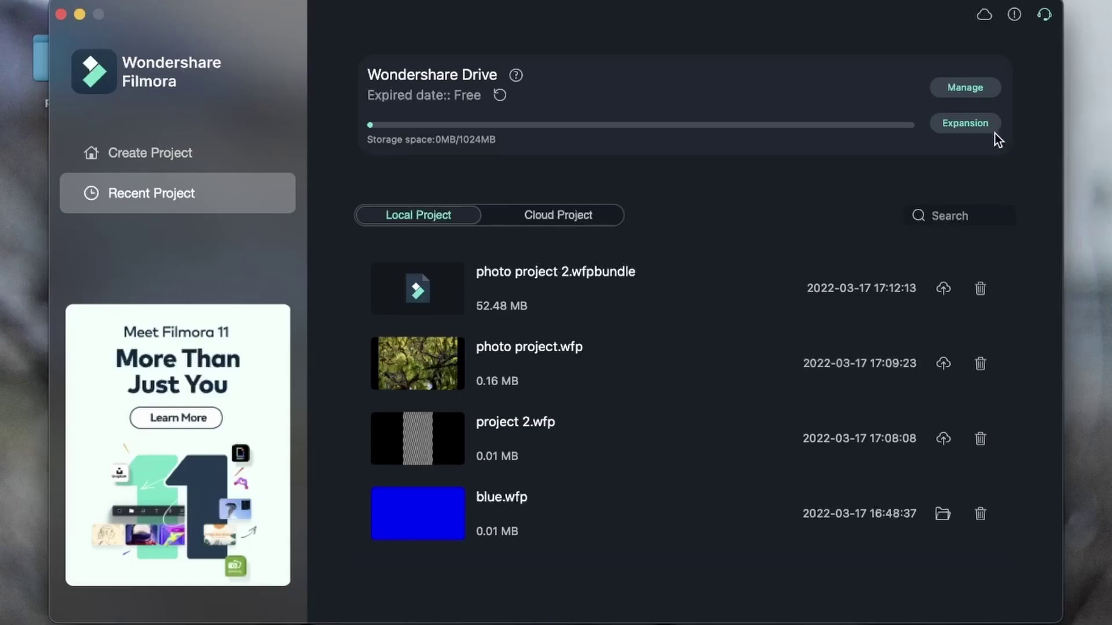
# Step: Open the Wondershare Drive management page in the web browser, keeping only one Drive tab, and check what can be created in Cloud Drive
pyautogui.click(965, 88)
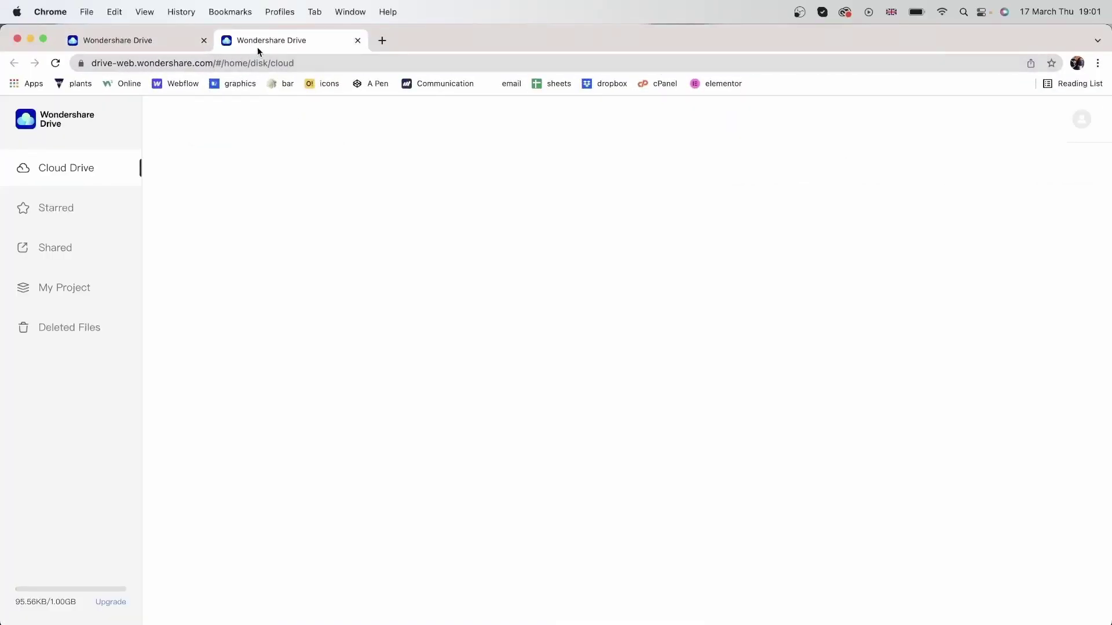
pyautogui.click(203, 40)
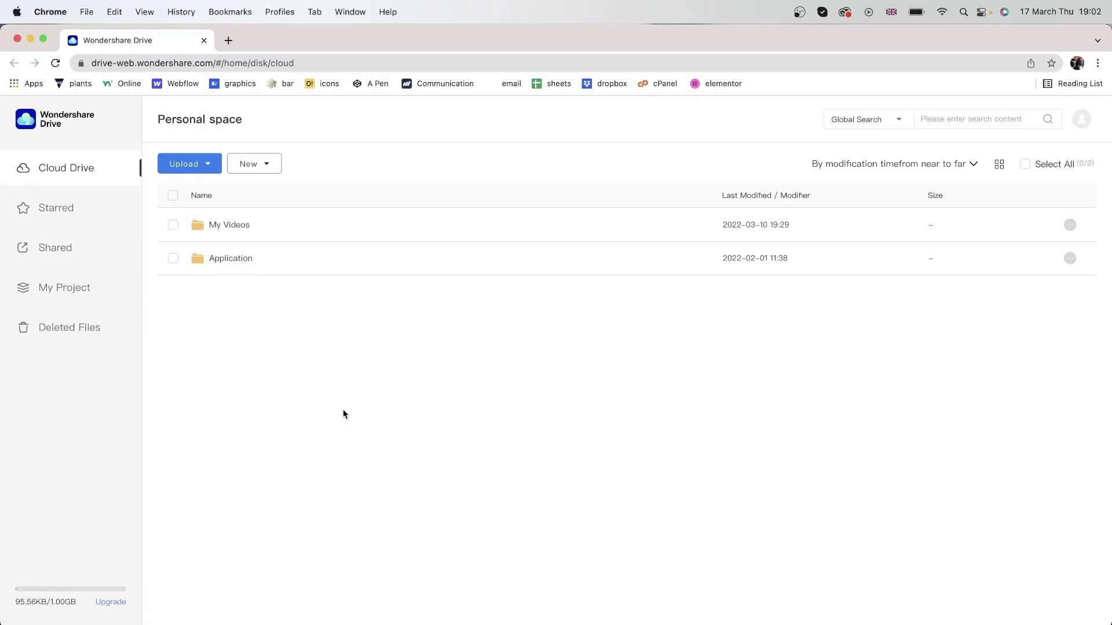
pyautogui.click(82, 172)
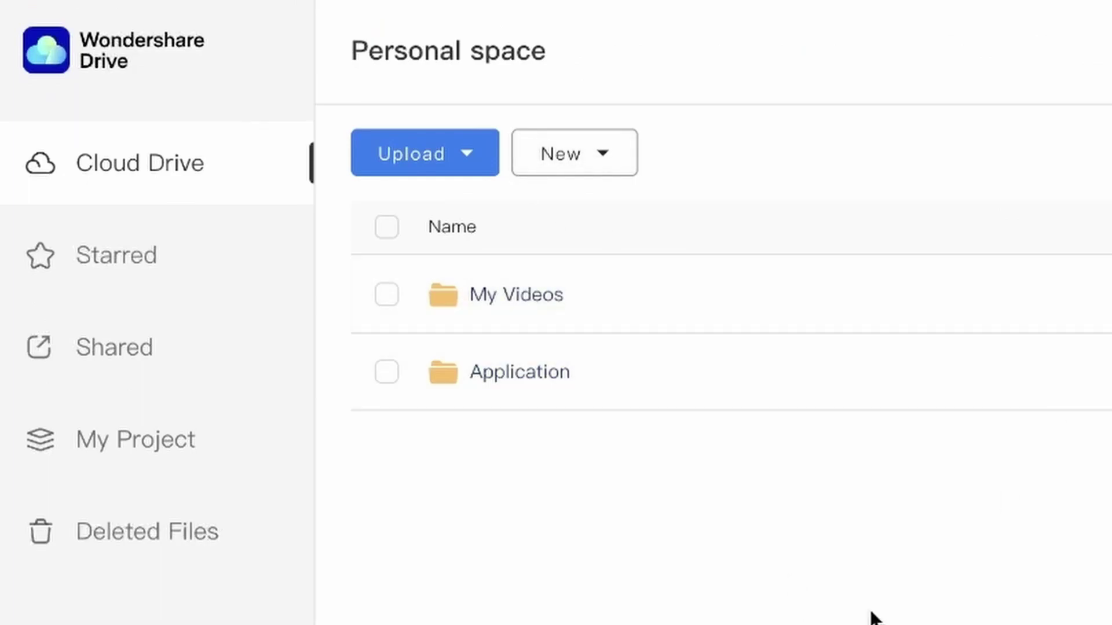
pyautogui.click(573, 153)
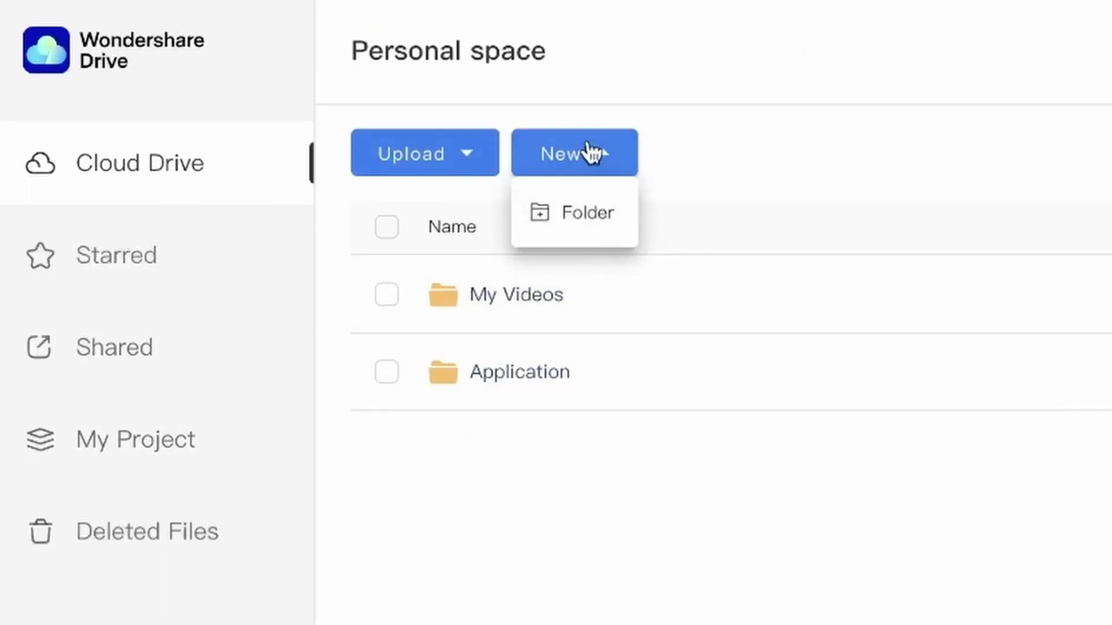
# Step: Examine the Filmora projects stored under My Project and the remaining downloads of the shared project 2.wfps
pyautogui.click(152, 440)
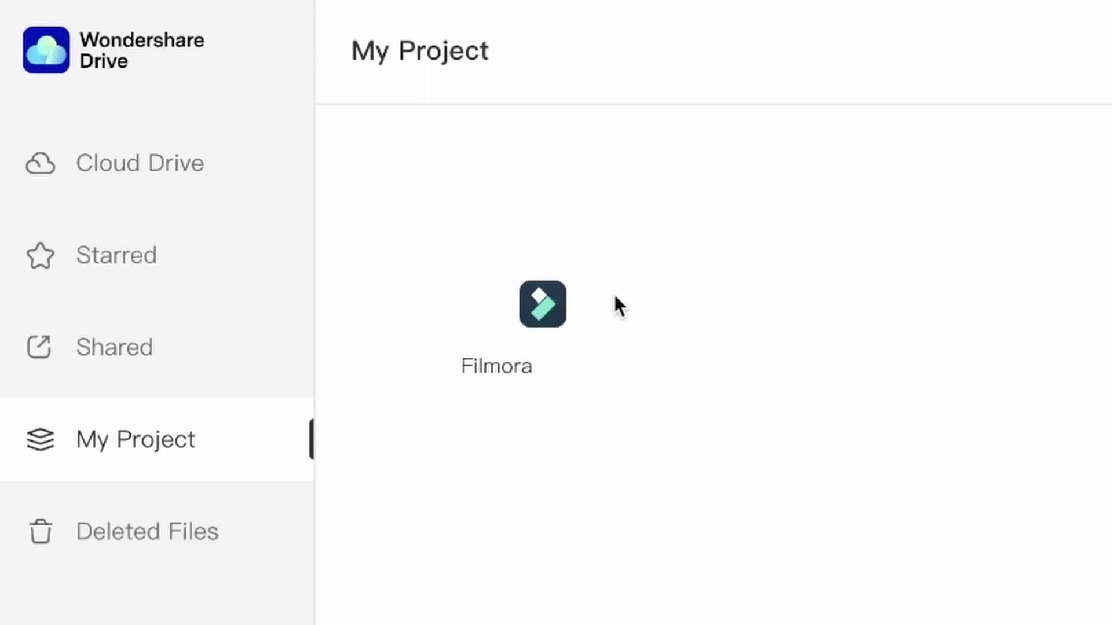
pyautogui.click(490, 298)
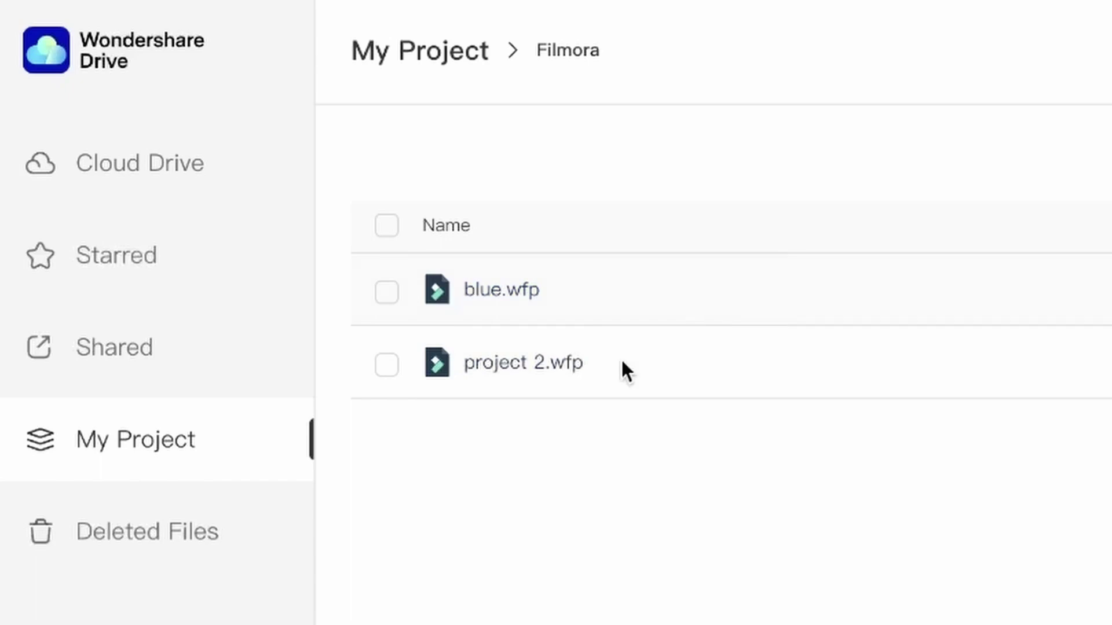
pyautogui.click(165, 348)
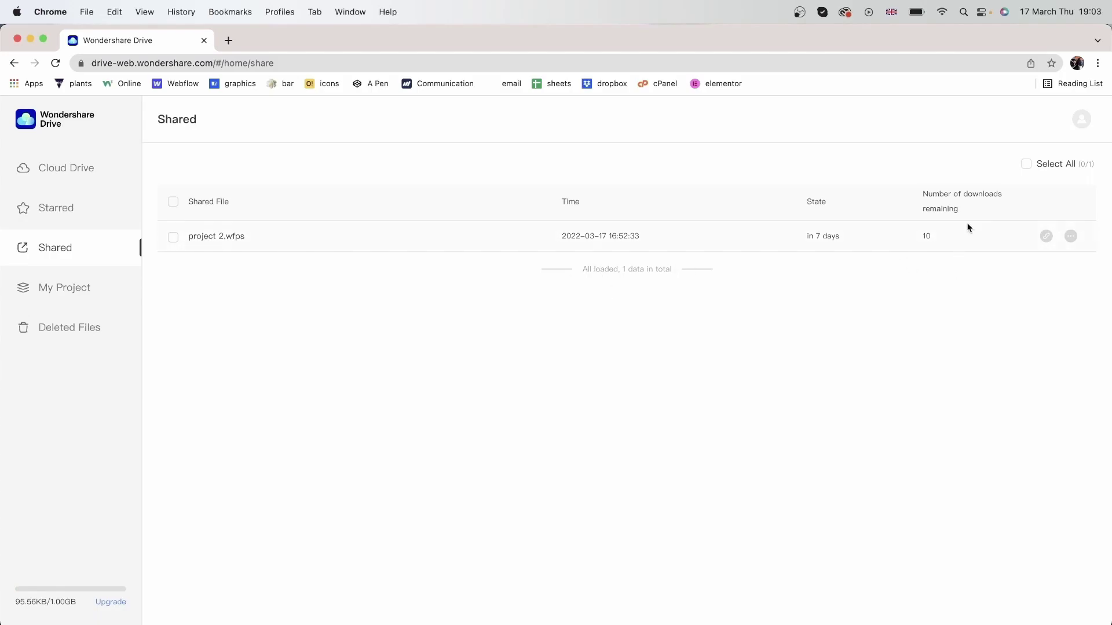
pyautogui.tripleClick(930, 236)
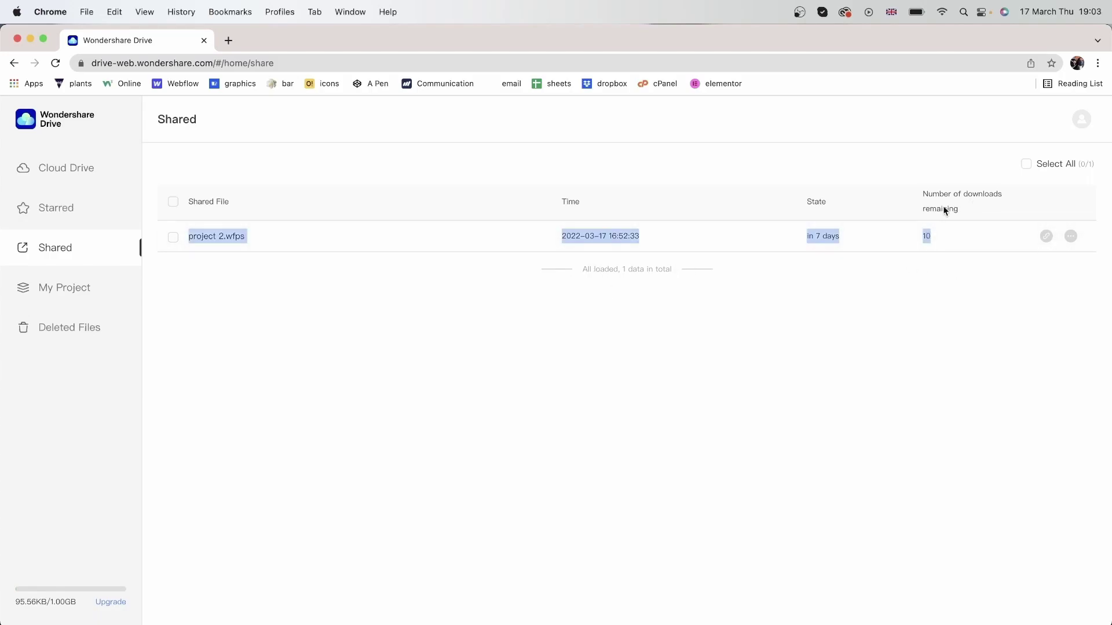
# Step: Check the Starred collection and the folders in Cloud Drive
pyautogui.click(116, 207)
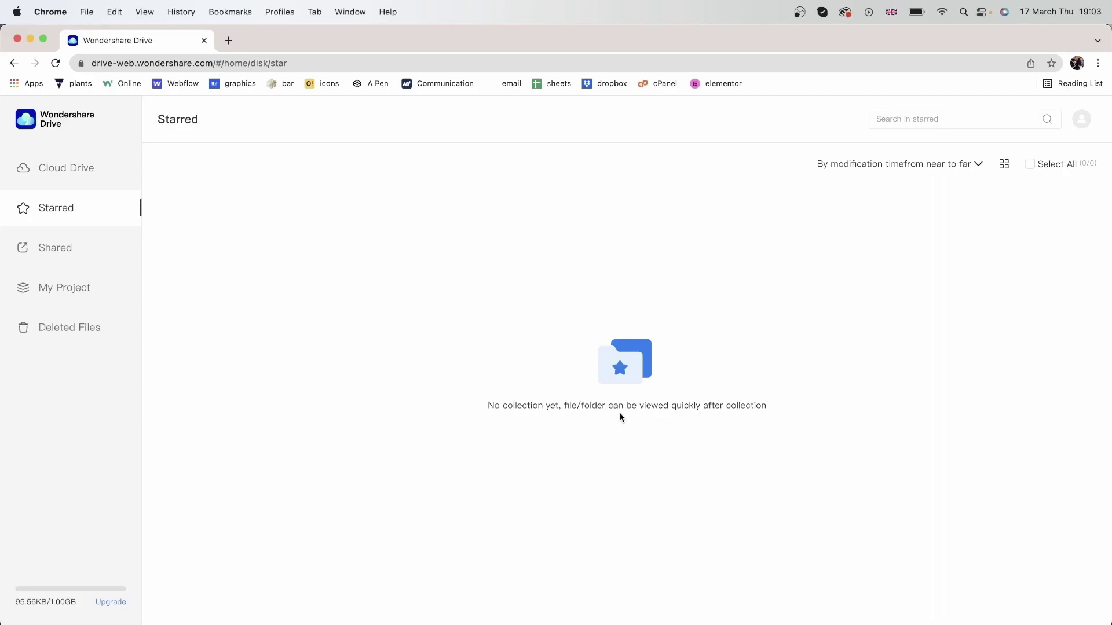
pyautogui.click(64, 170)
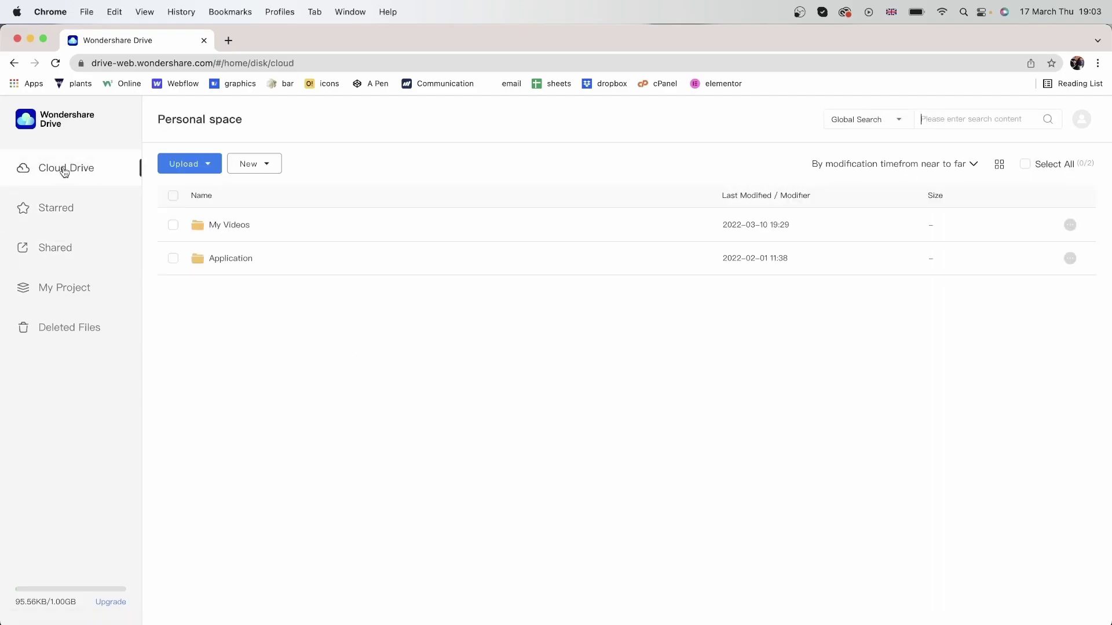
pyautogui.click(74, 209)
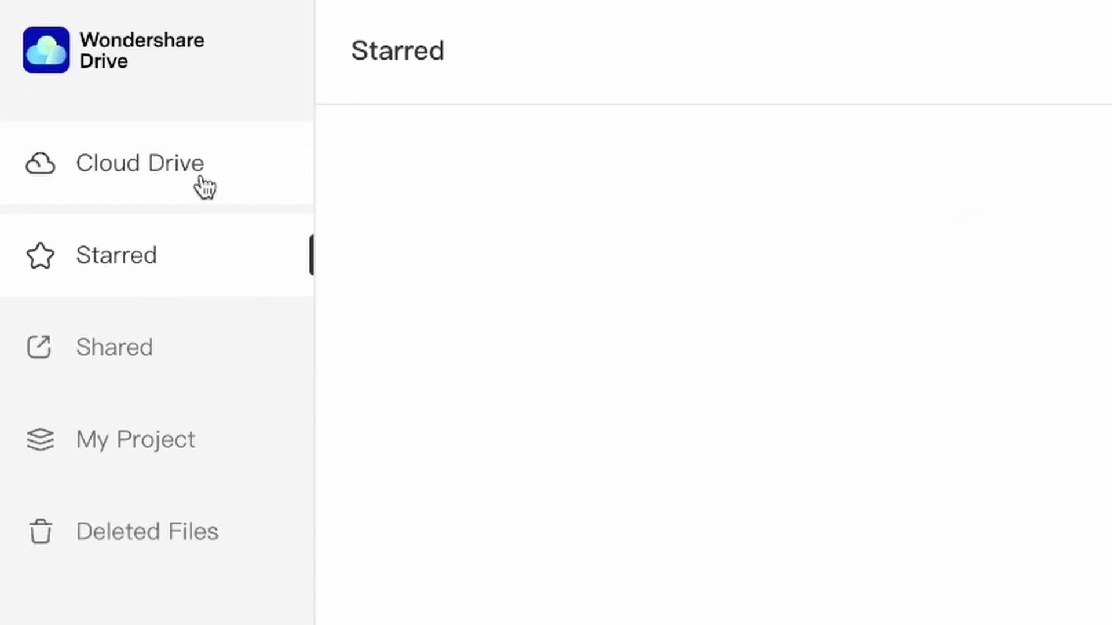
# Step: Star the My Videos folder in Cloud Drive
pyautogui.click(203, 186)
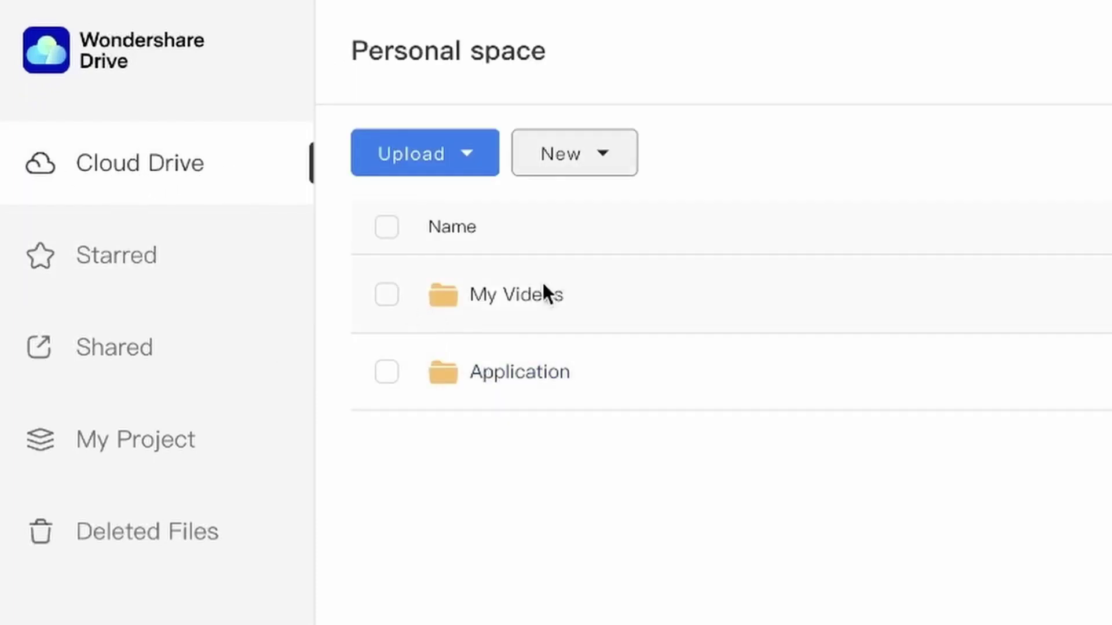
pyautogui.click(388, 297)
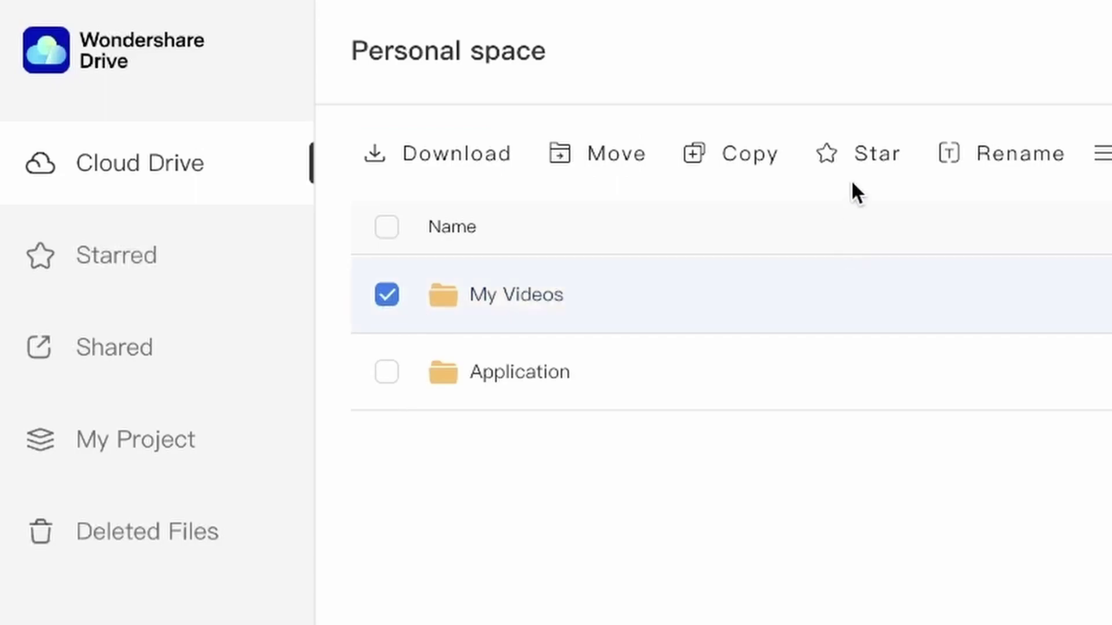
pyautogui.click(868, 158)
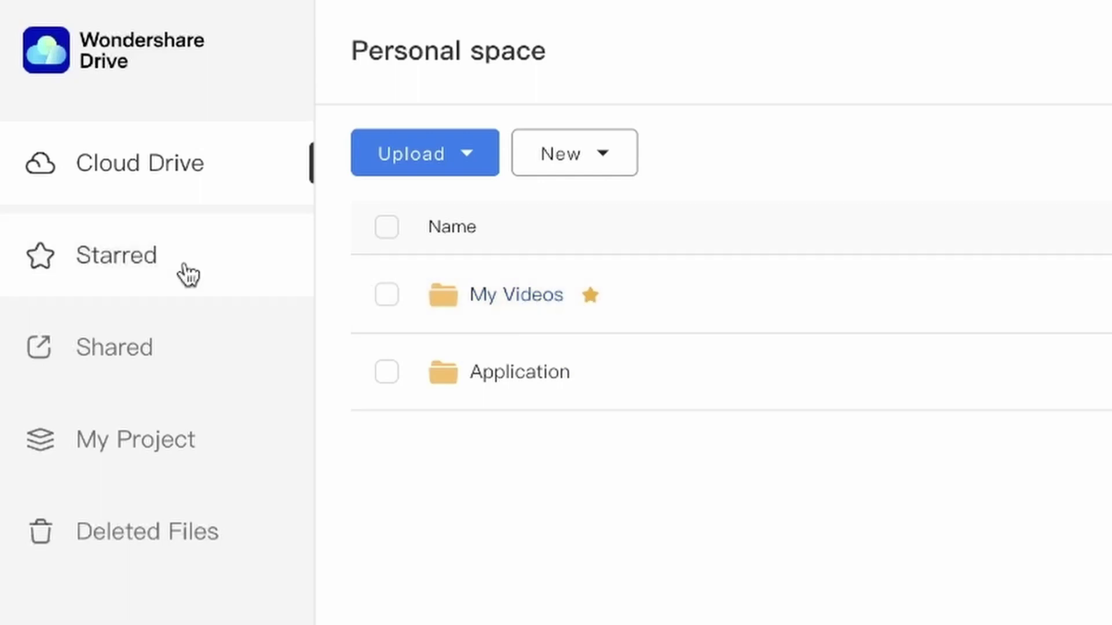
# Step: Select the My Videos folder in the Starred collection
pyautogui.click(40, 261)
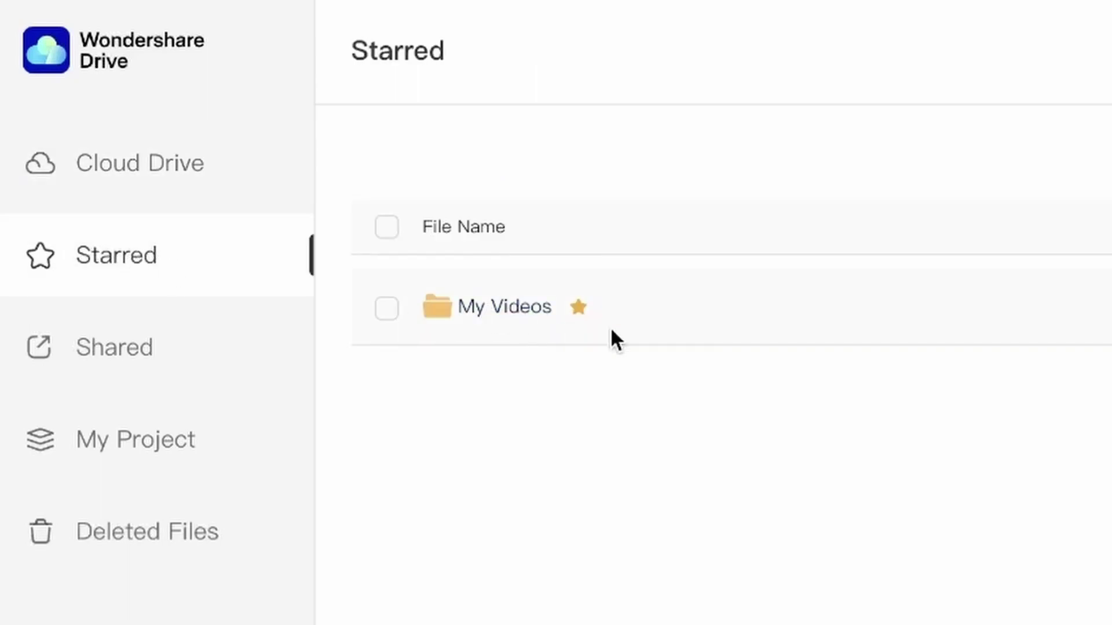
pyautogui.click(633, 327)
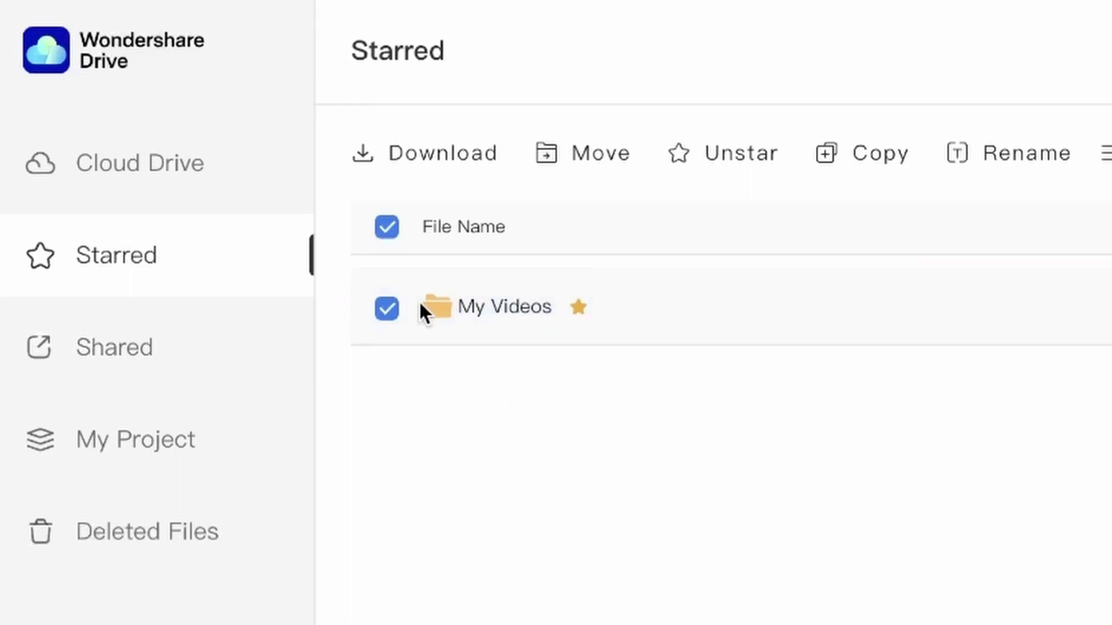